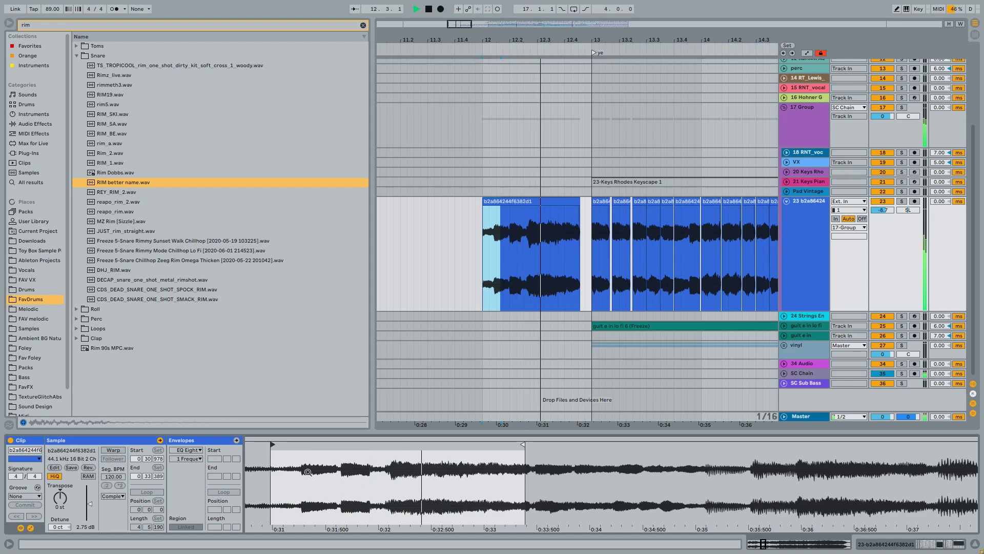
Review the full source sample waveform of the chop at bar 12 and the whole arrangement of track 23
scroll(408, 475, "down", 5)
left_click_drag(383, 444, 344, 444)
scroll(344, 444, "down", 3)
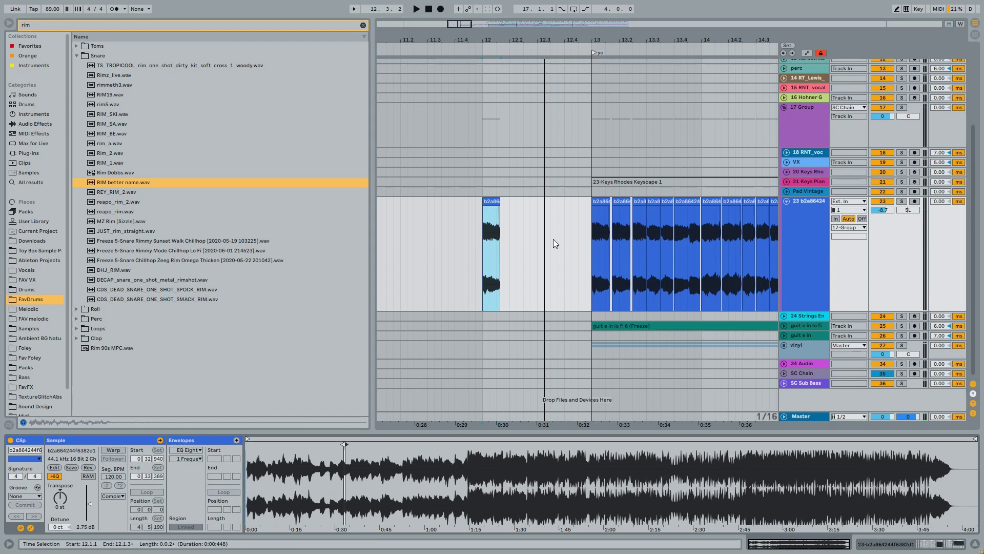
key("w")
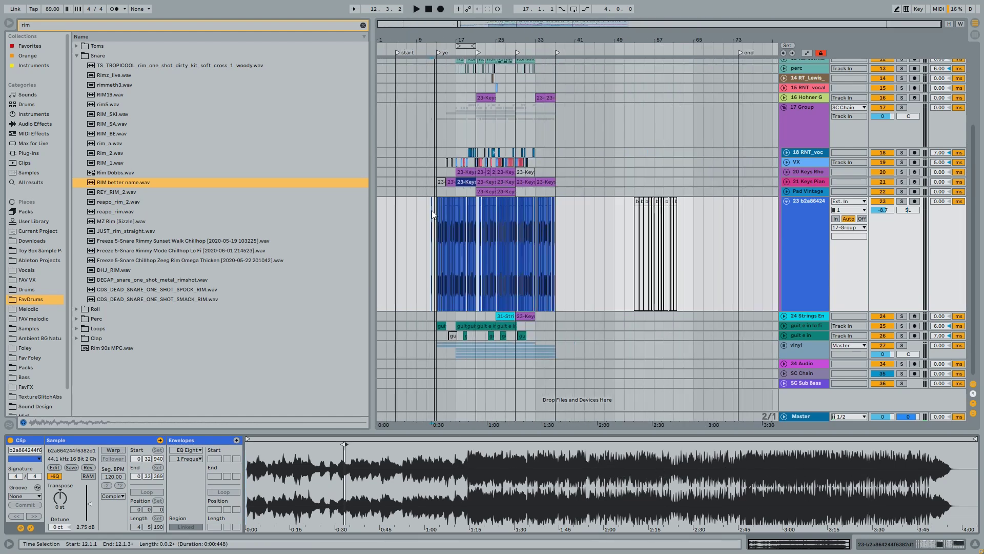
scroll(434, 209, "up", 5)
scroll(434, 208, "up", 3)
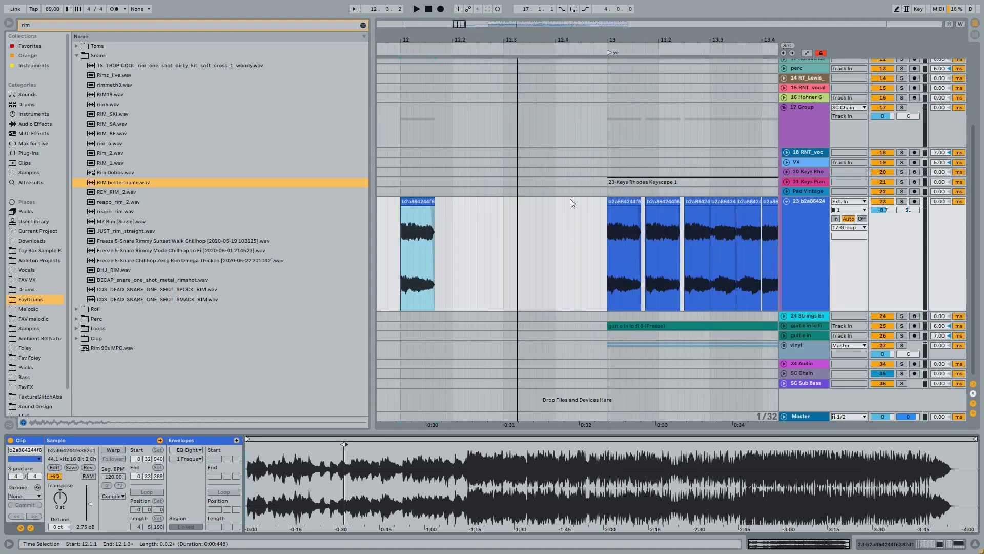
Inspect the sample chops on track 23 starting at 13.1.1, 13.2.3 and 13.3.3 and their source regions
left_click(621, 201)
key("z")
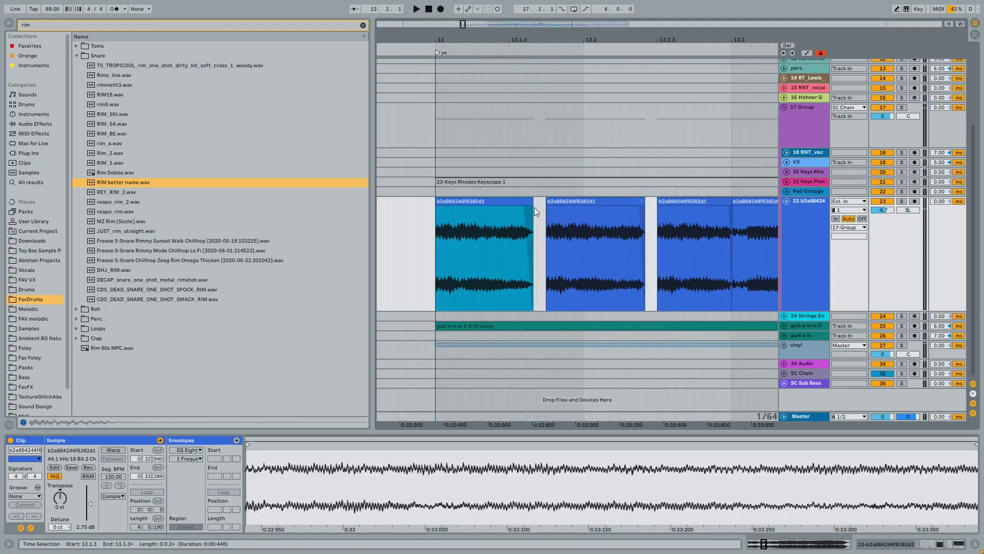
scroll(547, 211, "right", 2)
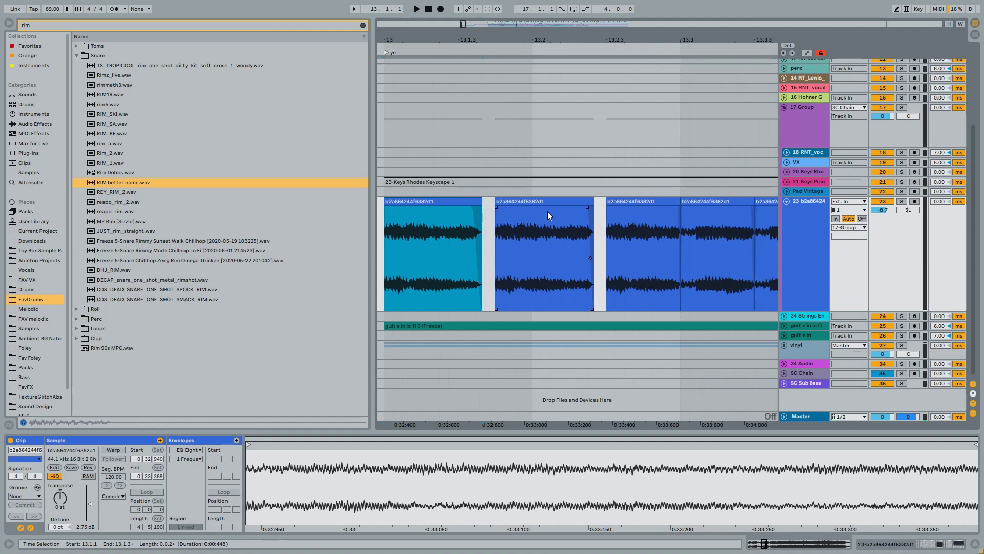
scroll(548, 211, "down", 2)
scroll(548, 211, "down", 2)
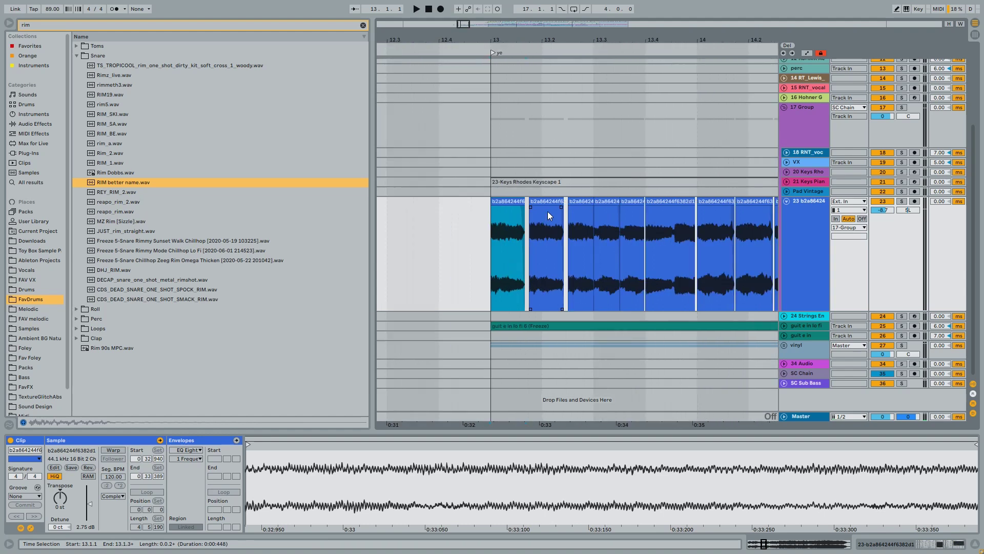
scroll(547, 211, "up", 3)
scroll(543, 210, "up", 2)
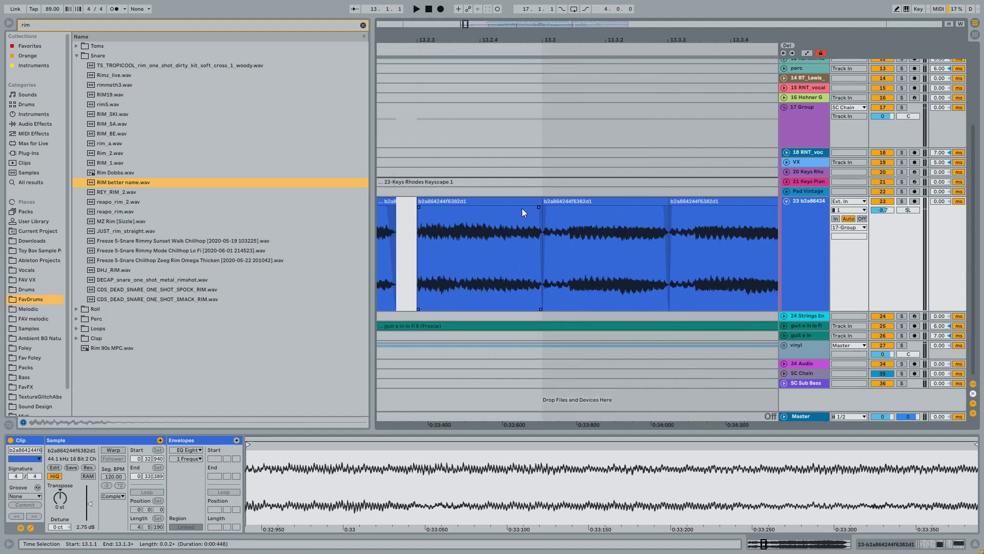
left_click(521, 208)
scroll(535, 226, "down", 5)
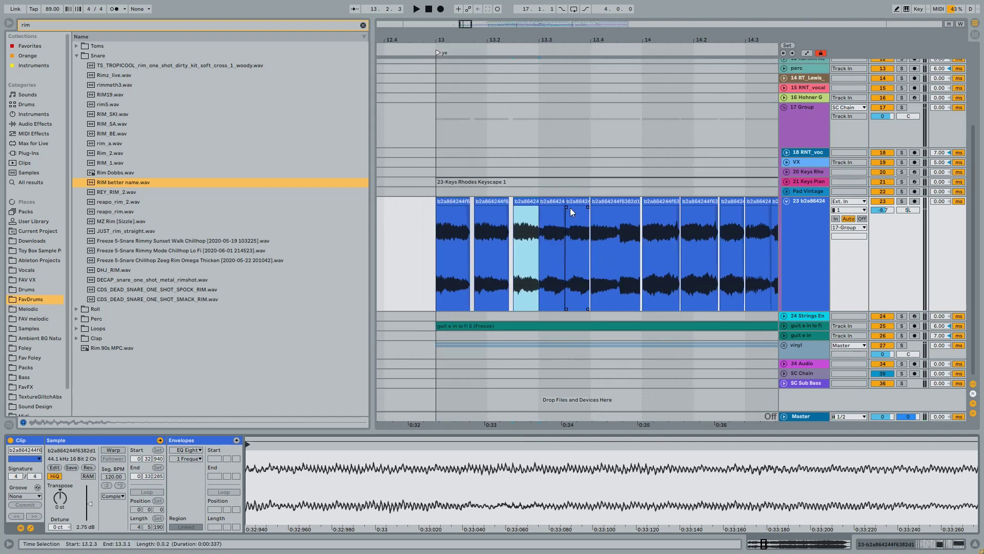
left_click(570, 207)
scroll(564, 226, "down", 4)
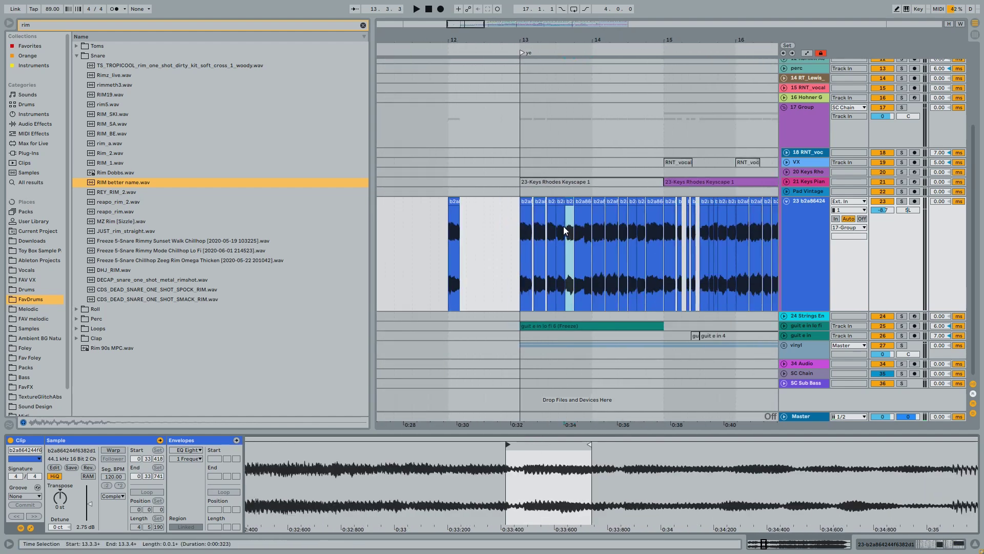
Inspect further sample chops on track 23, including those starting at 14.3.1, 16.1.1, 19.1.1 and 19.4.1
scroll(586, 218, "right", 5)
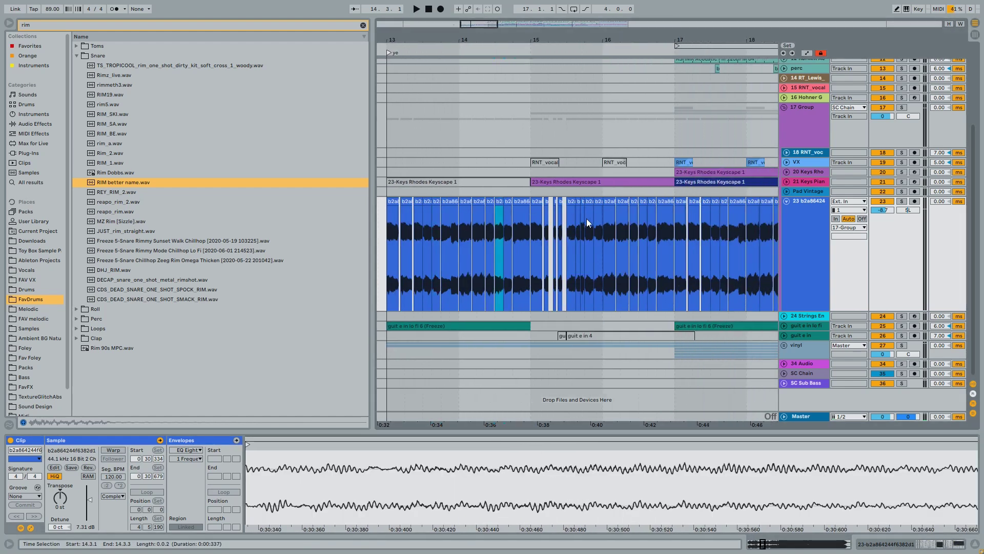
left_click(577, 201)
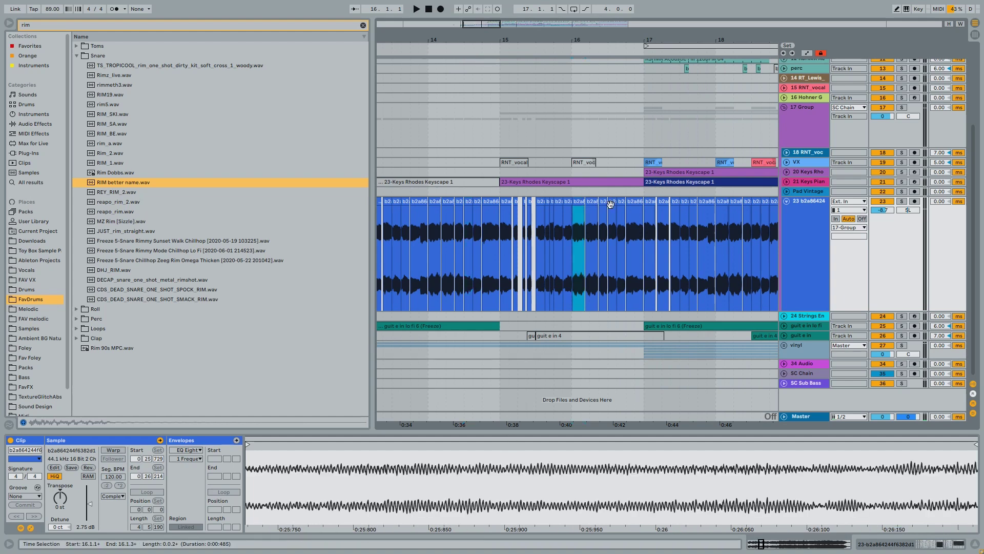
scroll(610, 205, "right", 4)
left_click(639, 202)
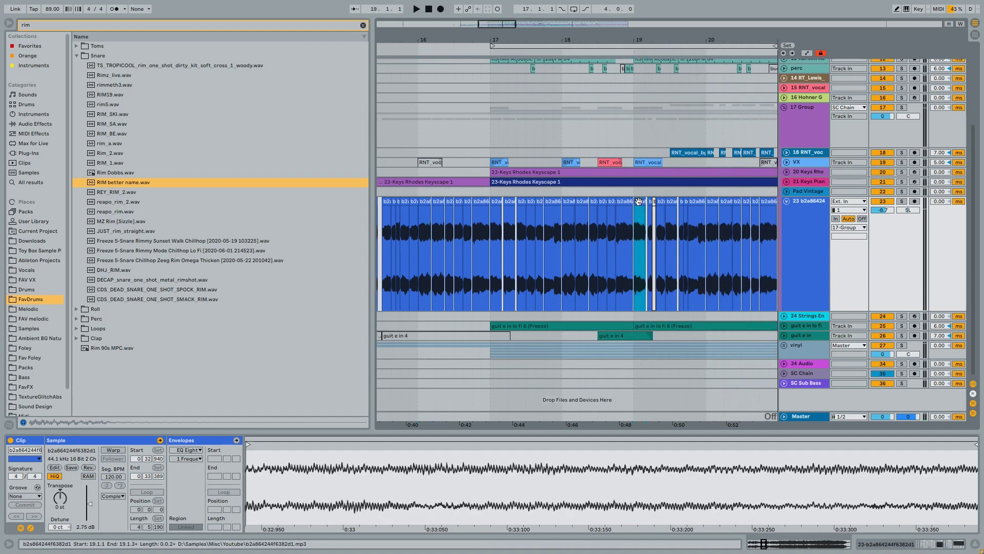
scroll(629, 210, "up", 5)
left_click(563, 214)
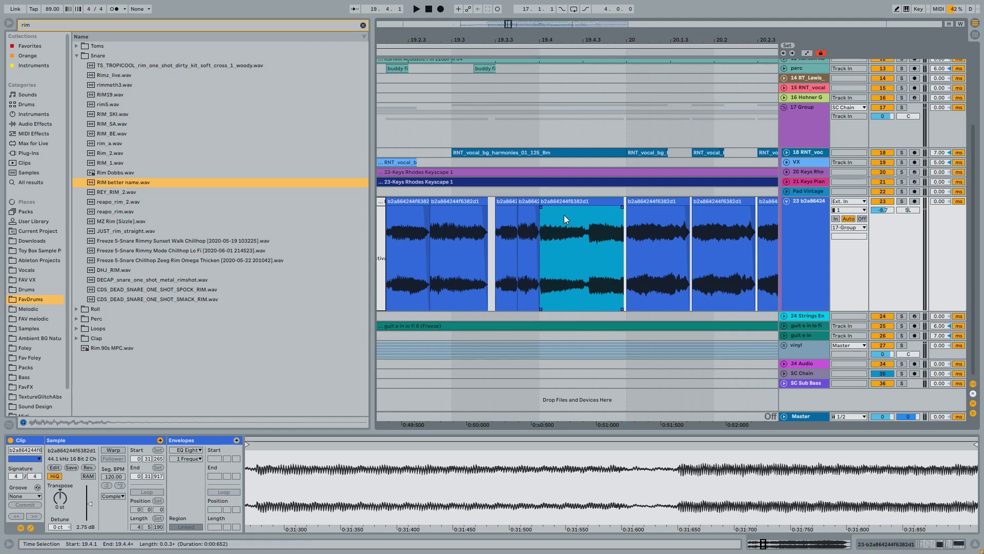
scroll(564, 214, "down", 6)
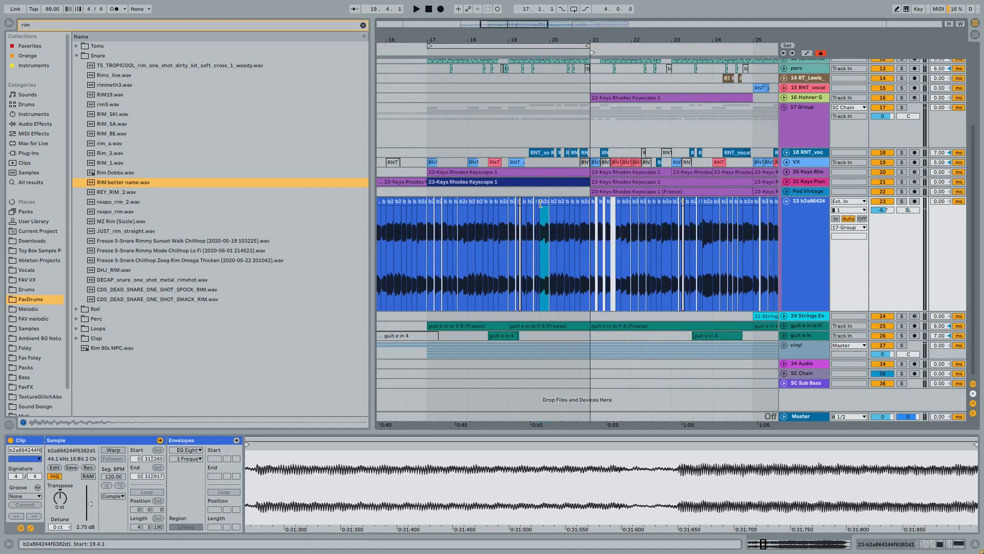
Solo the chopped sample track 23 and play it from the chop at 21.1.1
scroll(541, 204, "down", 2)
scroll(486, 209, "down", 2)
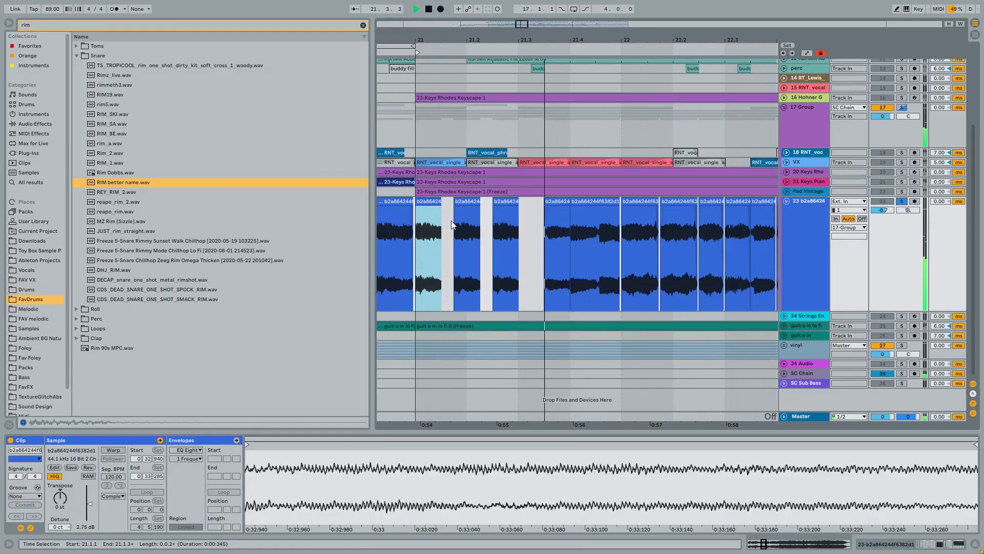
scroll(451, 221, "down", 4)
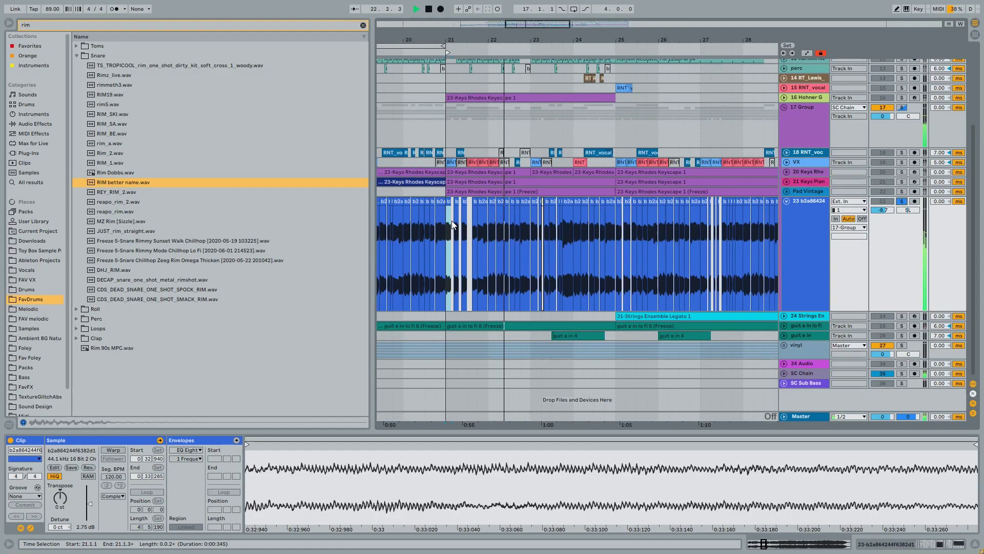
Select the short chop at 15.1.4 and zoom out its sample waveform to locate its source region
scroll(452, 221, "left", 6)
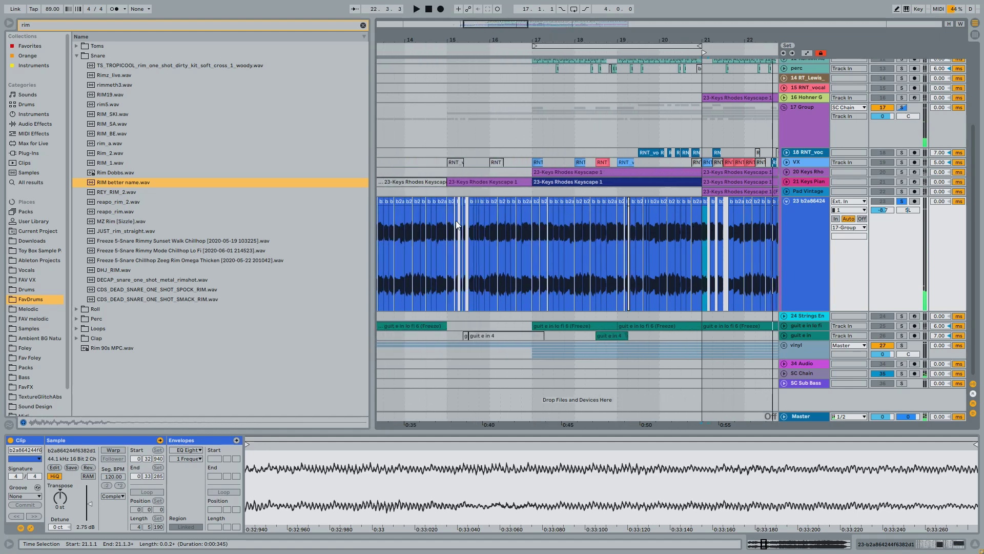
scroll(452, 210, "up", 5)
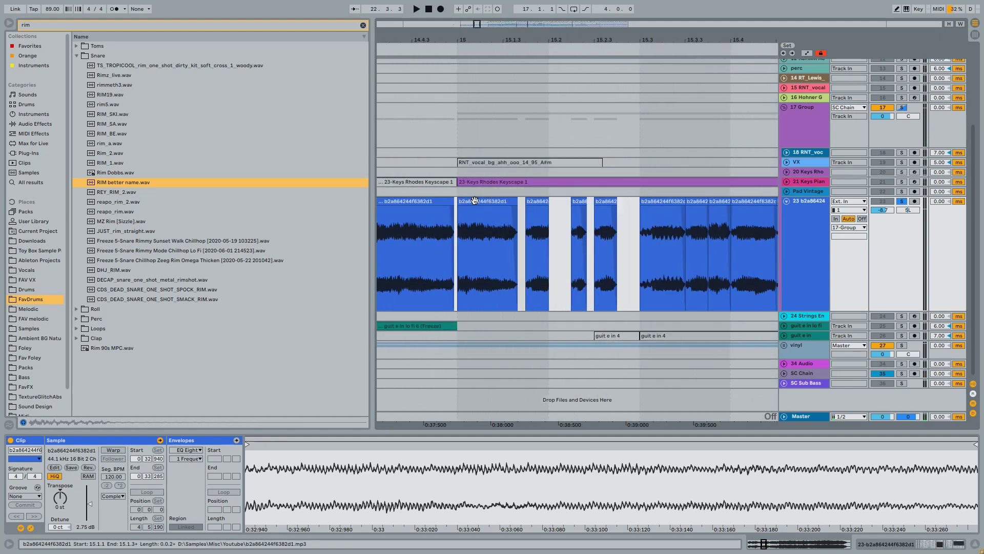
scroll(538, 472, "down", 3)
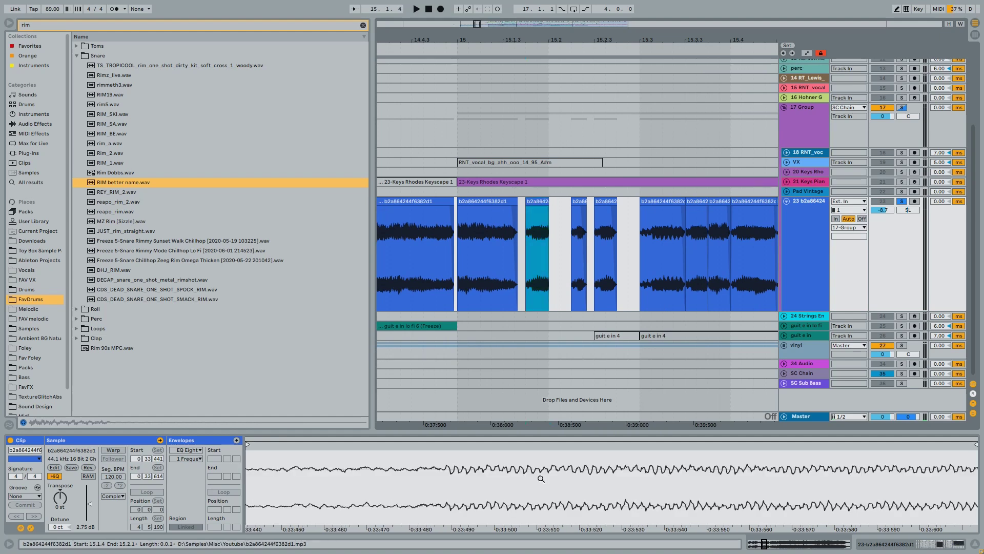
left_click(537, 471)
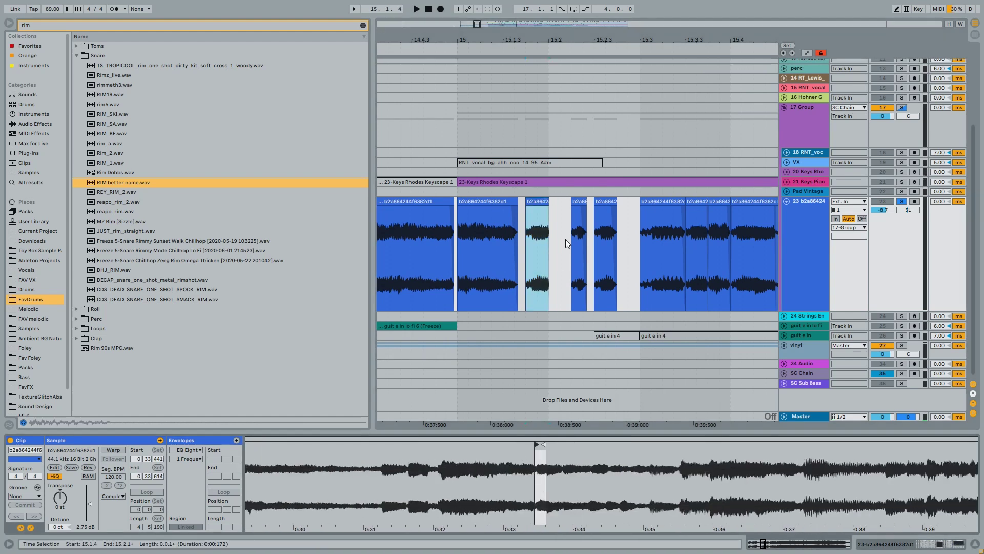
Unfold the frozen lo-fi guitar track, solo it and play its clip from bar 17
scroll(565, 239, "down", 10)
scroll(593, 209, "right", 8)
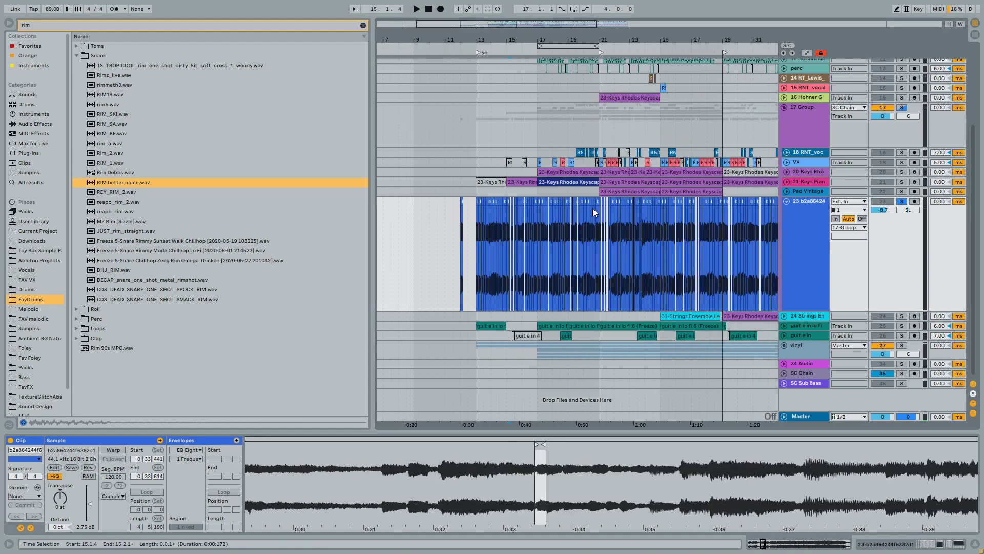
scroll(485, 231, "left", 2)
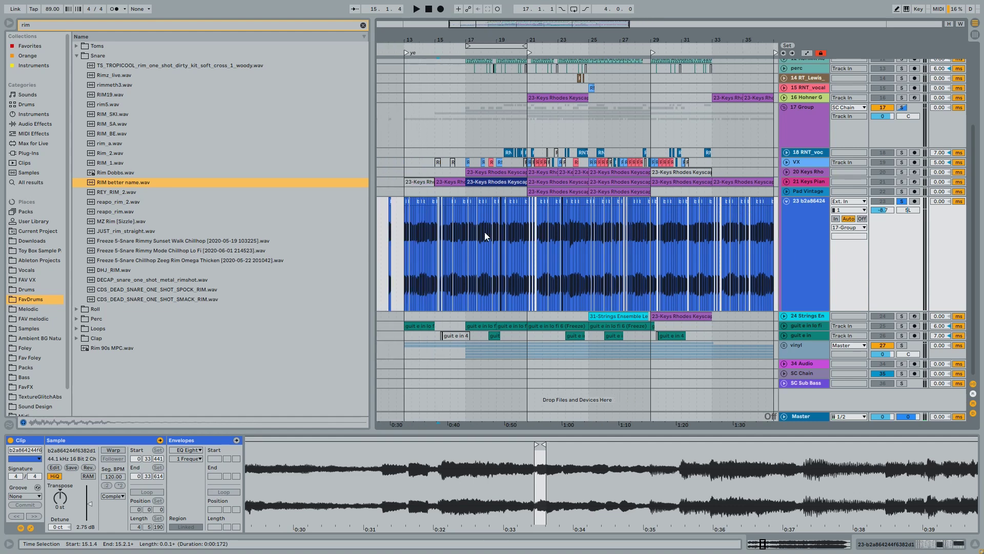
left_click(457, 326)
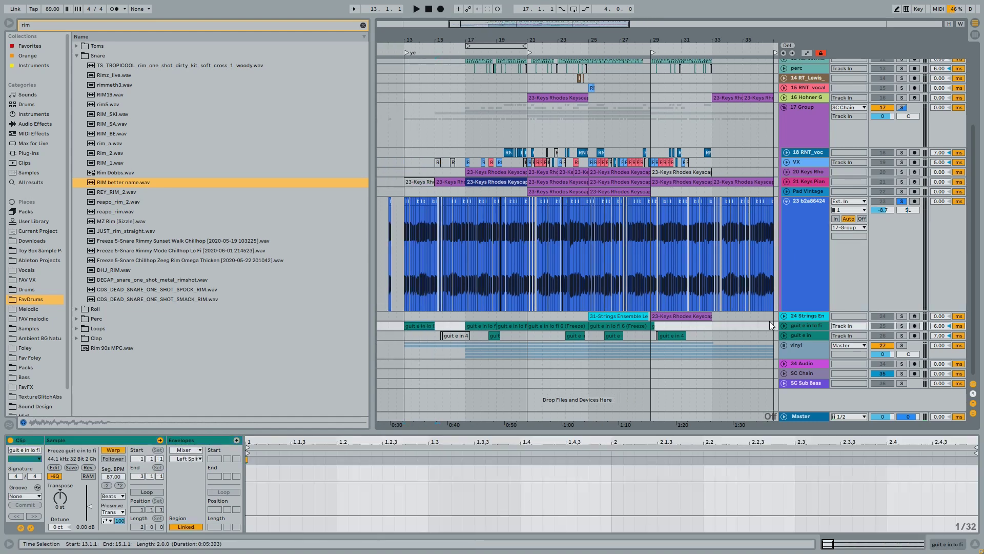
left_click(784, 326)
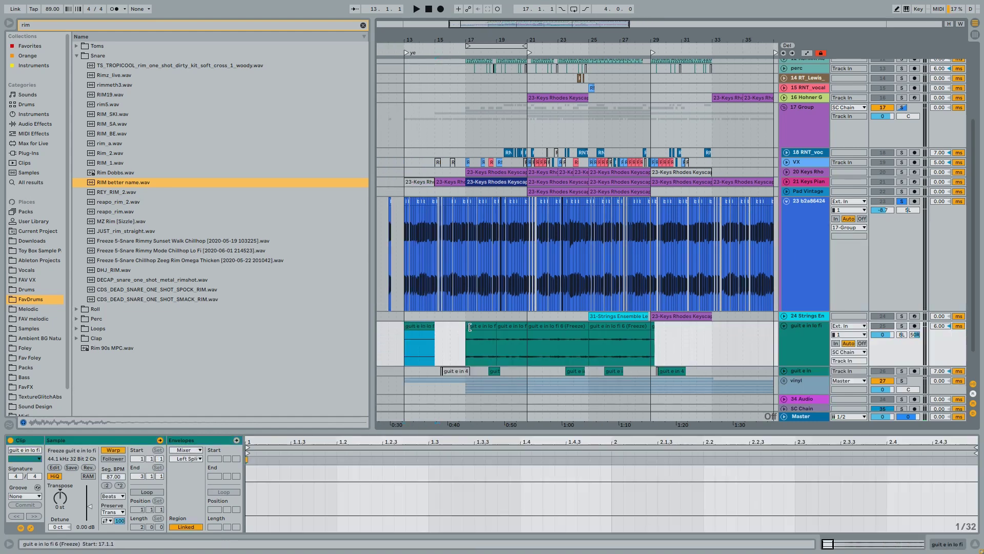
key("Right")
left_click(901, 326)
key("space")
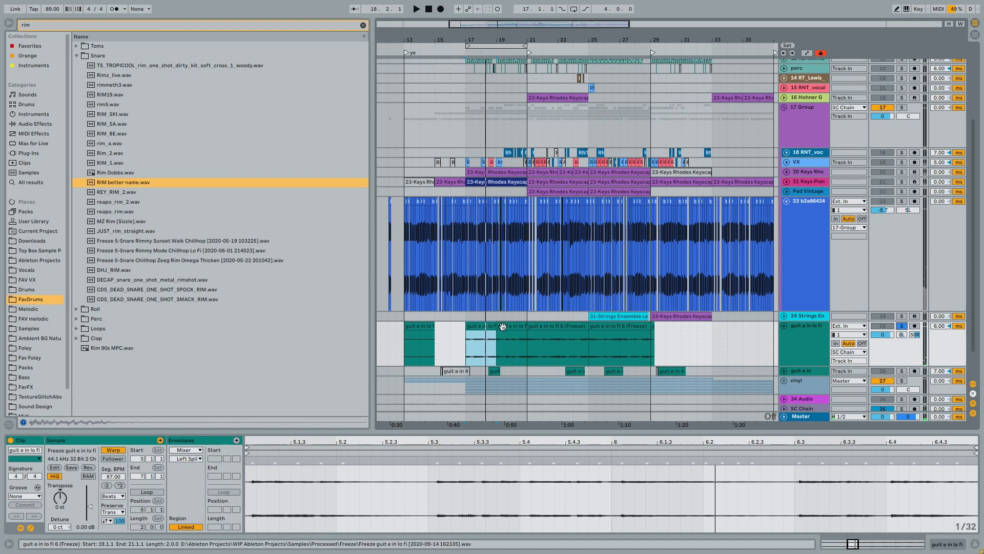
Audition the frozen lo-fi guitar clips that start at bars 19 and 21
left_click(503, 326)
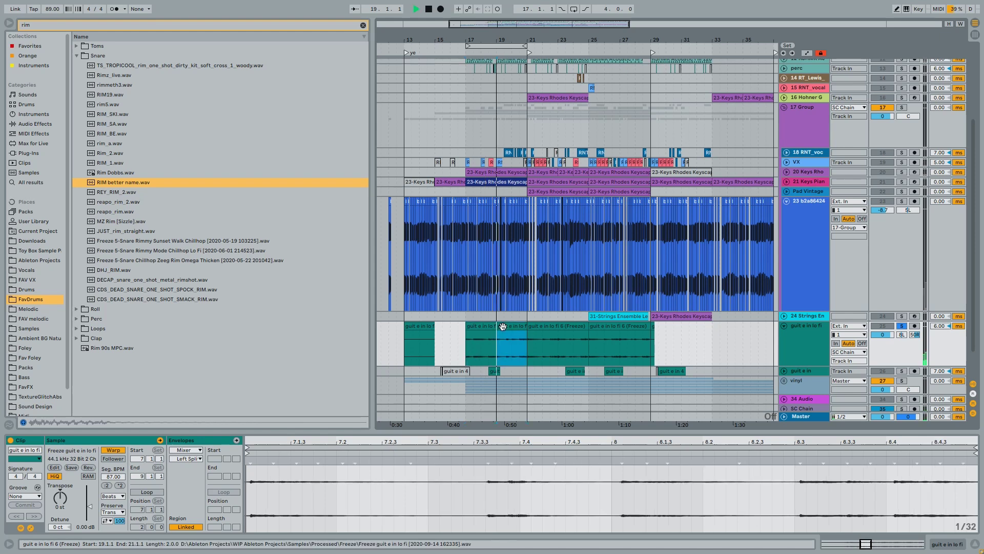
left_click(545, 327)
key("space")
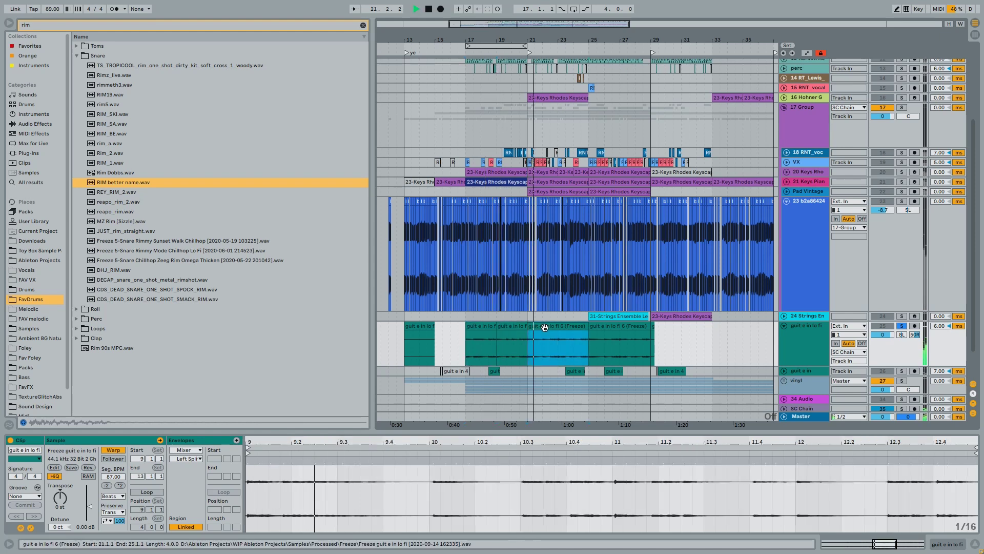
key("space")
Unfold and solo the guit e in track, and audition its recorded clips from 18.3.1 and 23.3.1 onward
left_click(804, 336)
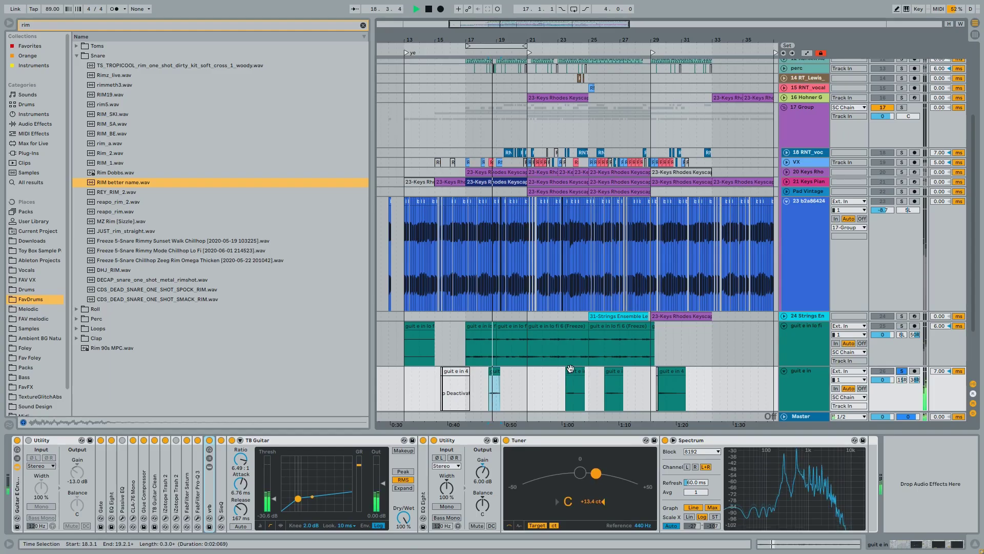
left_click(572, 372)
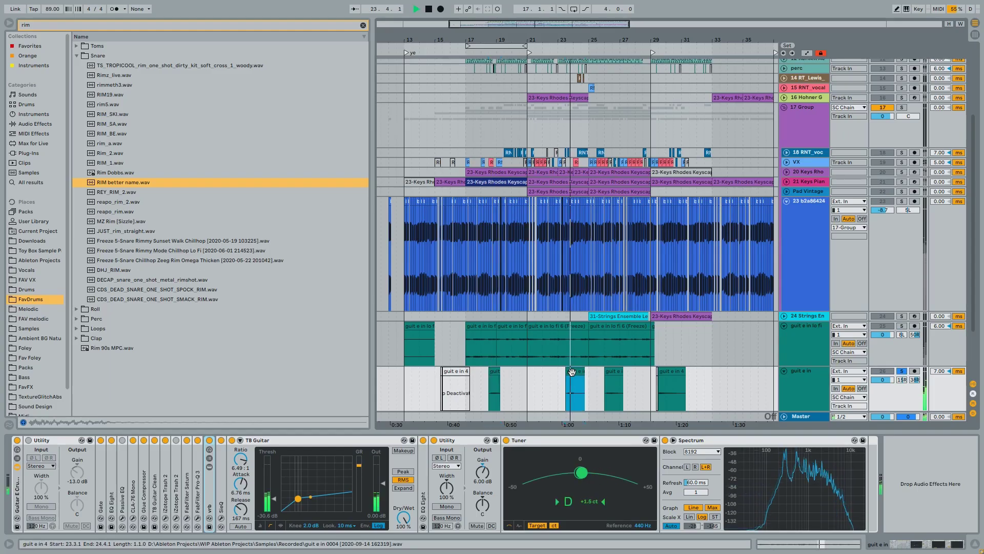
key("space")
left_click(613, 372)
key("space")
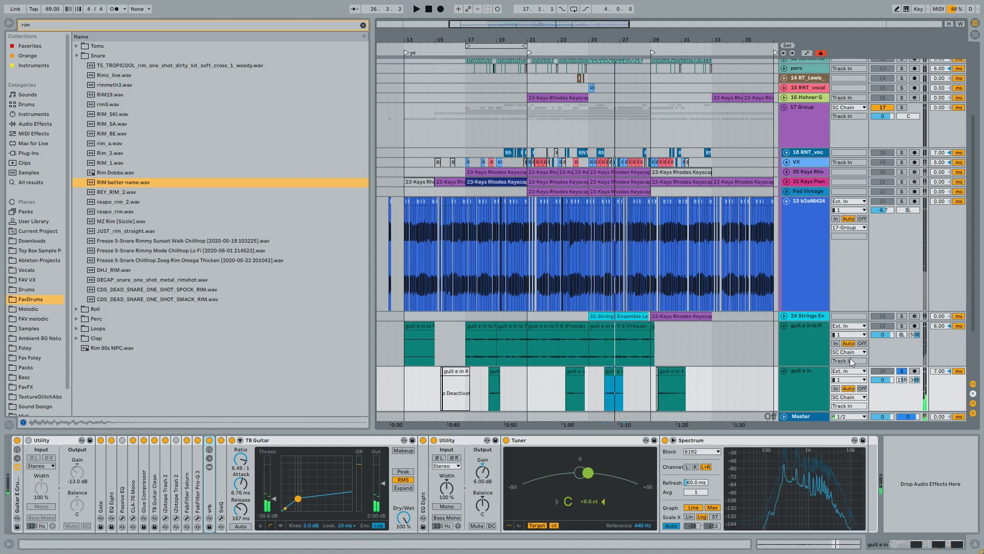
key("space")
Inspect the TB Guitar Clean device and the vrb rack in the guit e in track's effect chain
left_click(495, 371)
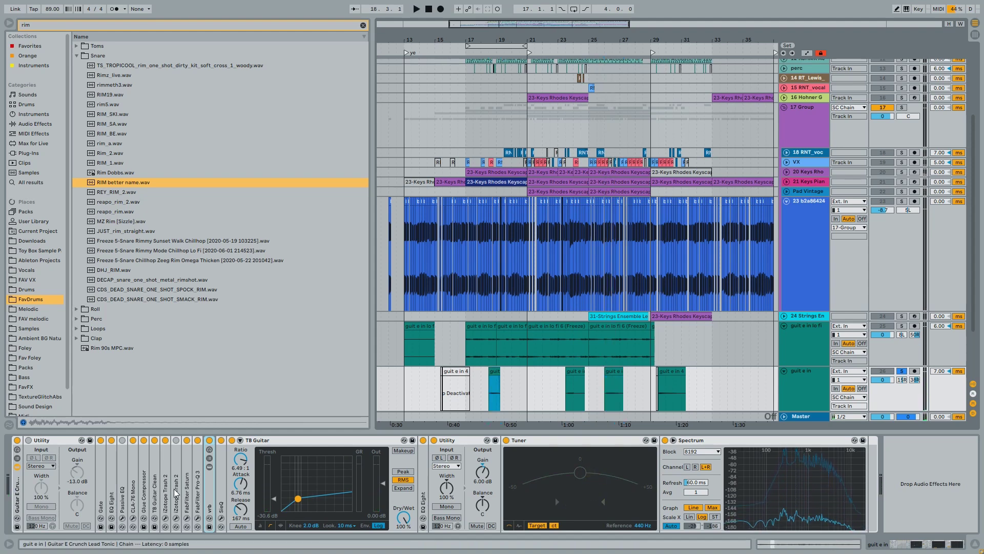
double_click(161, 484)
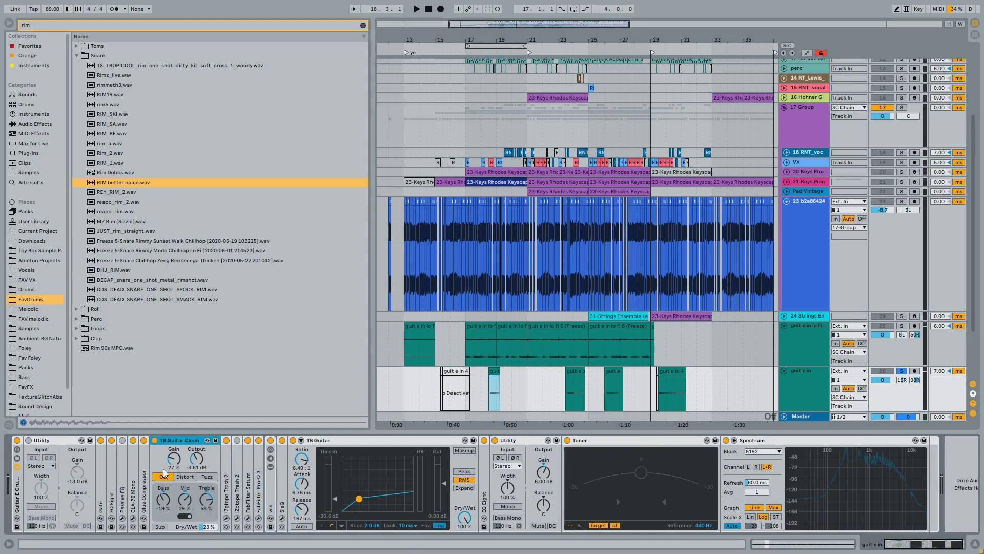
double_click(174, 444)
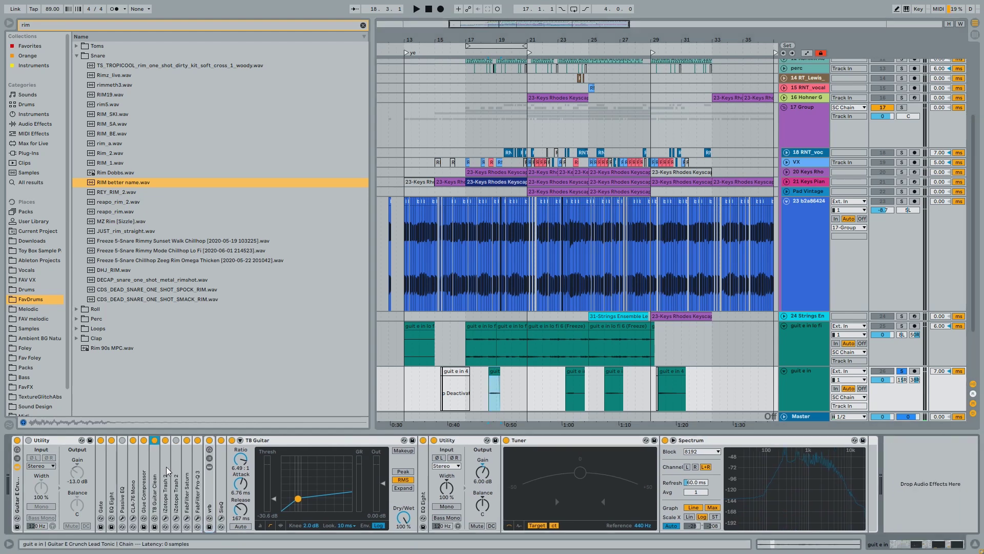
double_click(212, 495)
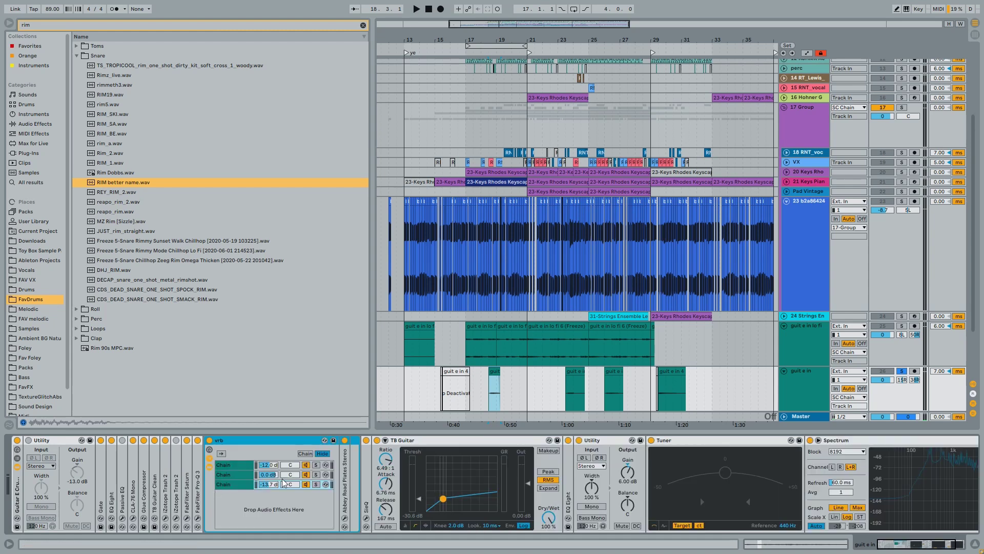
double_click(247, 444)
left_click(494, 368)
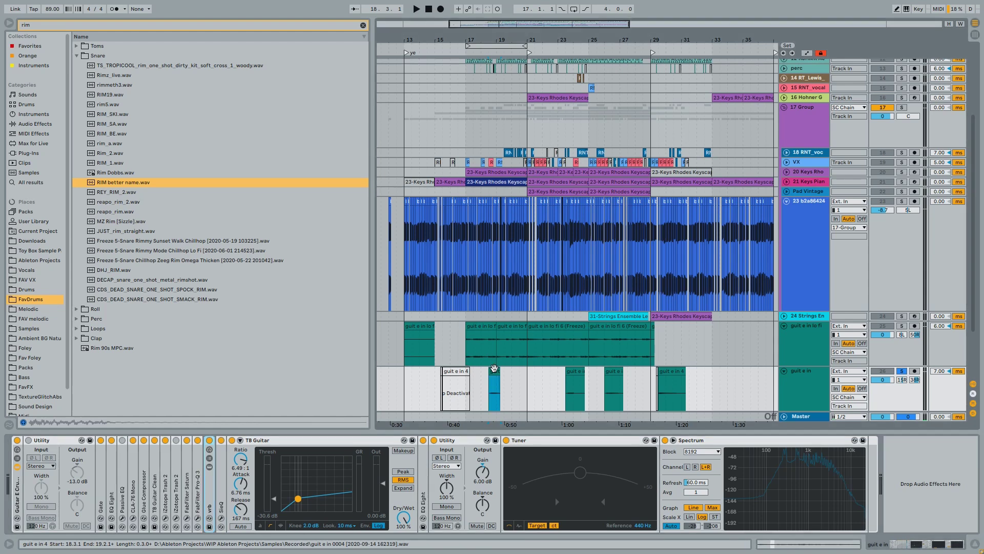
Unfold and solo the 24 Strings Ensemble track, and audition its clip from bar 25
scroll(494, 368, "down", 3)
scroll(494, 379, "up", 3)
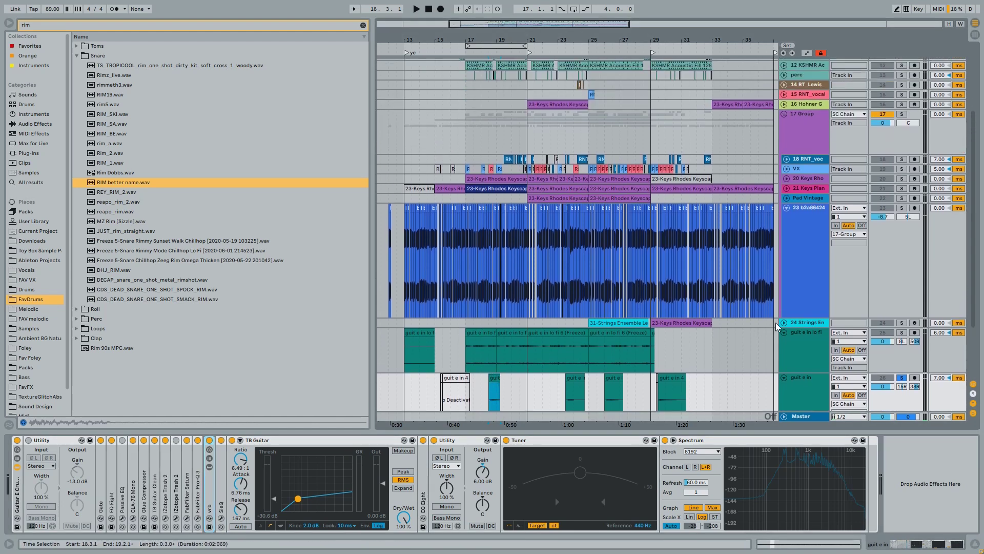
left_click(783, 322)
left_click(827, 322)
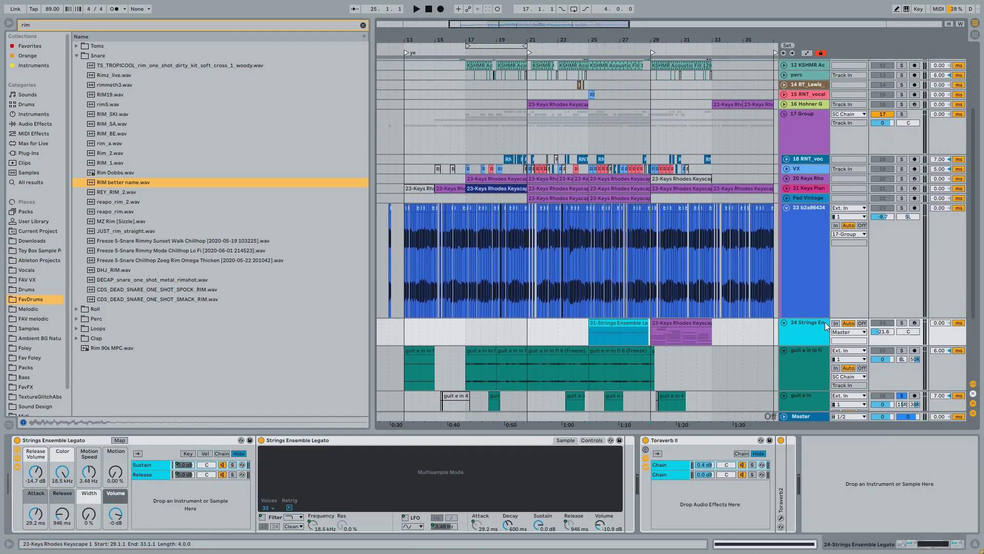
left_click(902, 325)
key("space")
left_click(640, 322)
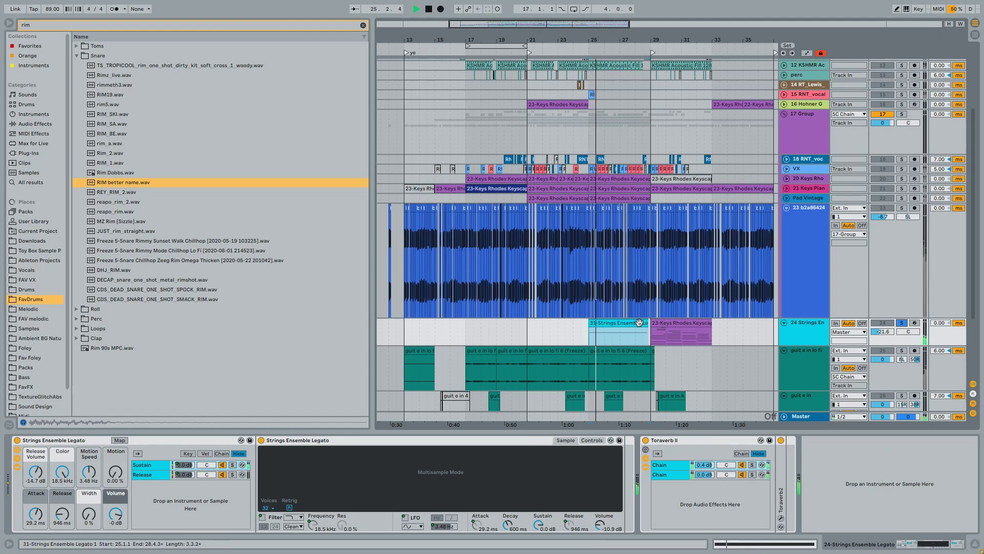
Open the strings track's clip at bar 29 and enlarge the note editor to examine its chords
left_click(677, 318)
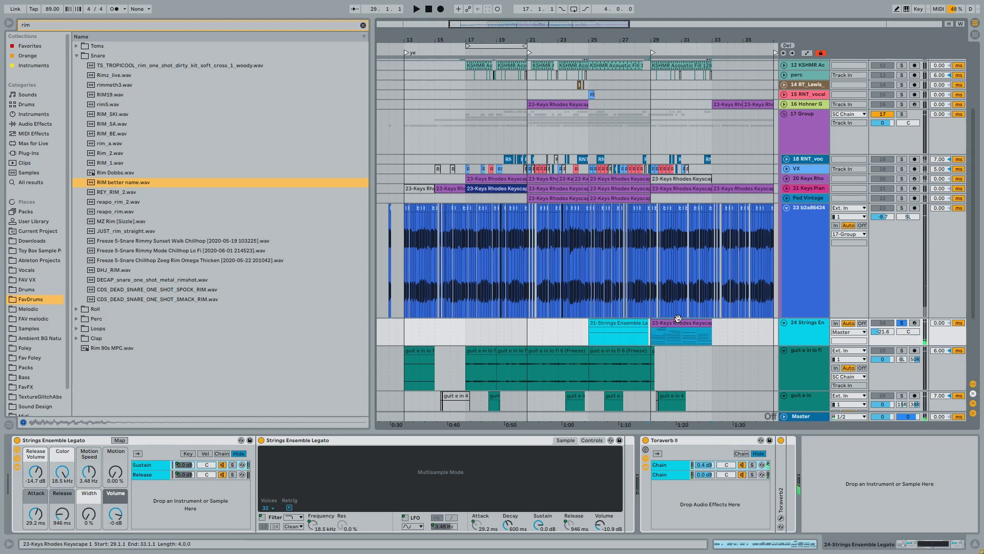
double_click(691, 321)
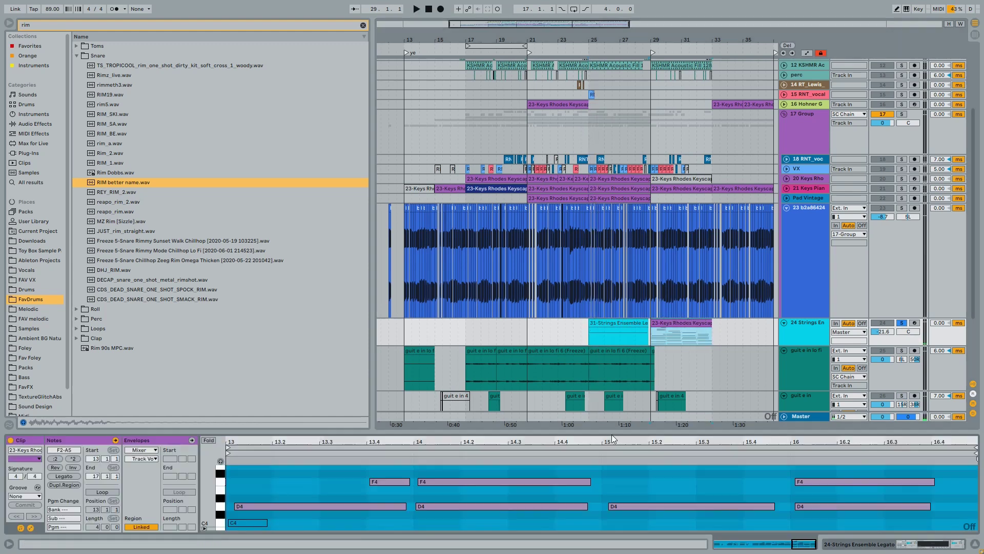
left_click_drag(611, 434, 611, 346)
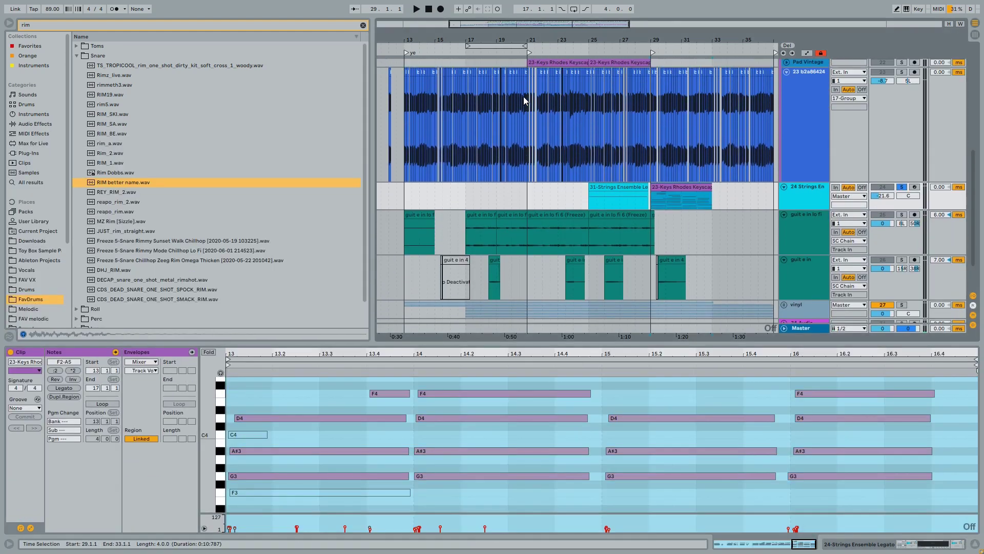
Unfold and solo the 21 Keys Piano track, and audition its clip from bar 15
scroll(524, 96, "up", 4)
left_click(458, 155)
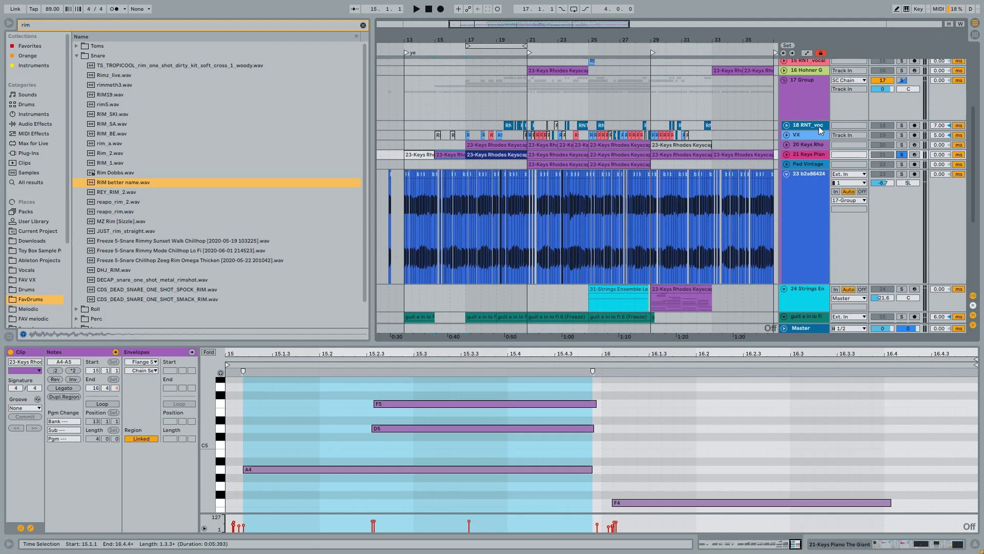
left_click(790, 154)
key("space")
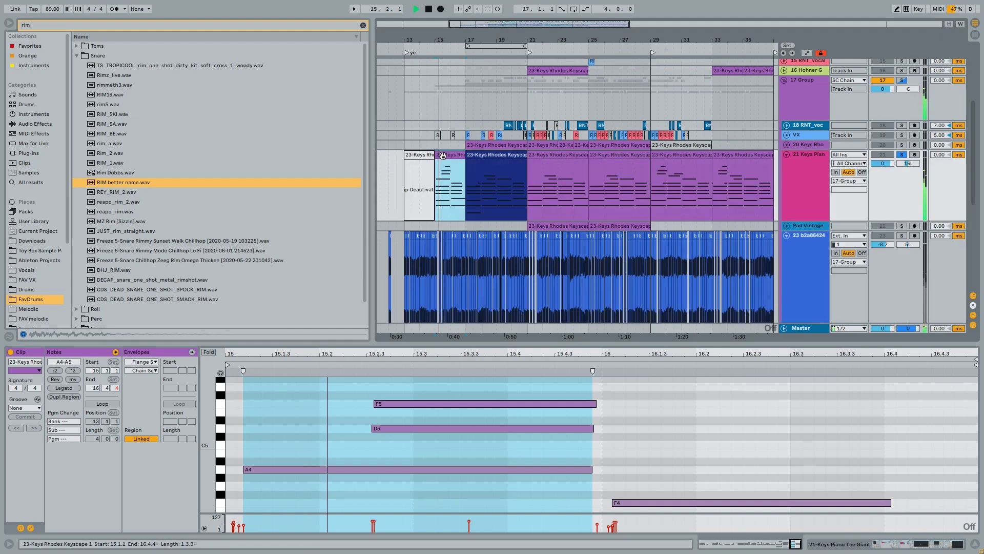
Enlarge the note editor and examine the chord notes of the piano clip at bar 15, from bass to top
left_click_drag(479, 342, 435, 114)
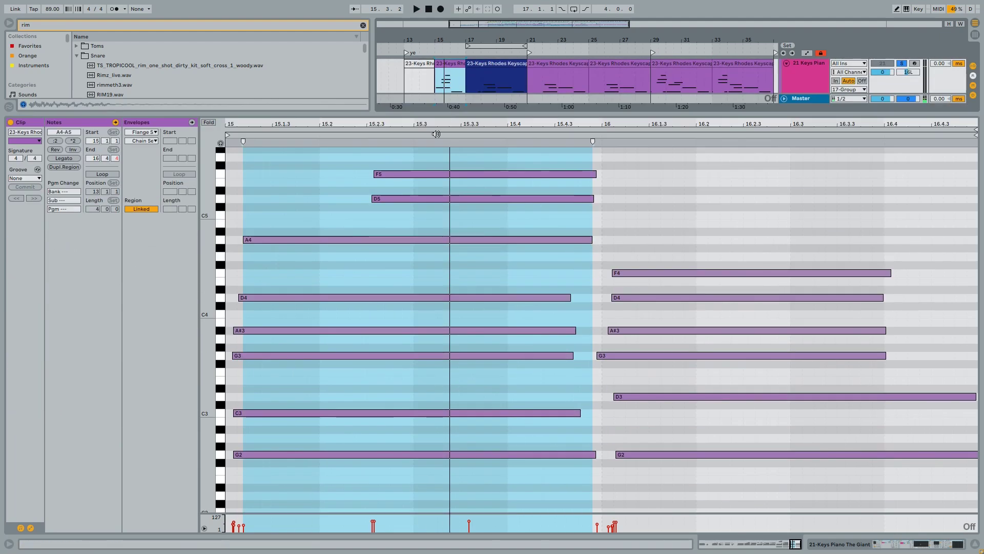
scroll(359, 318, "down", 3)
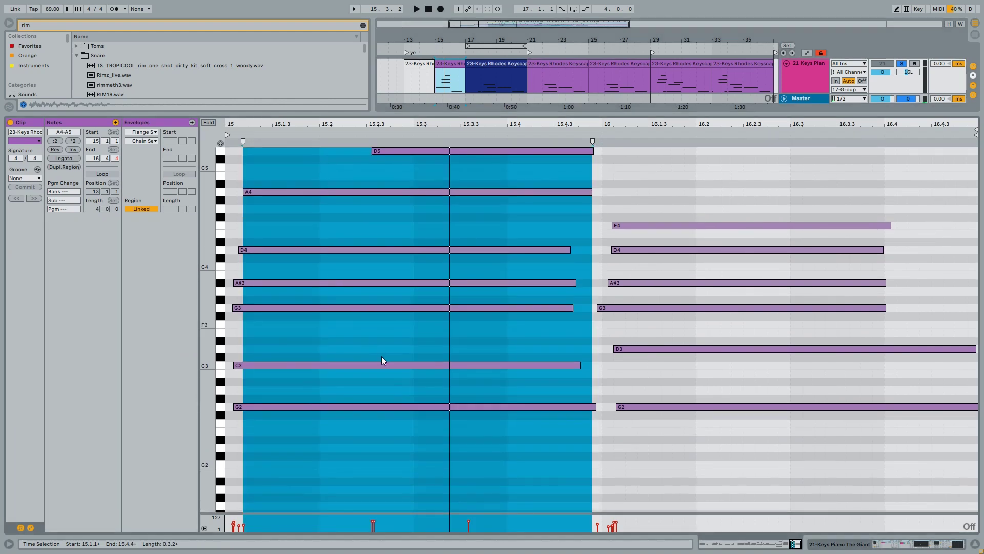
left_click(390, 386)
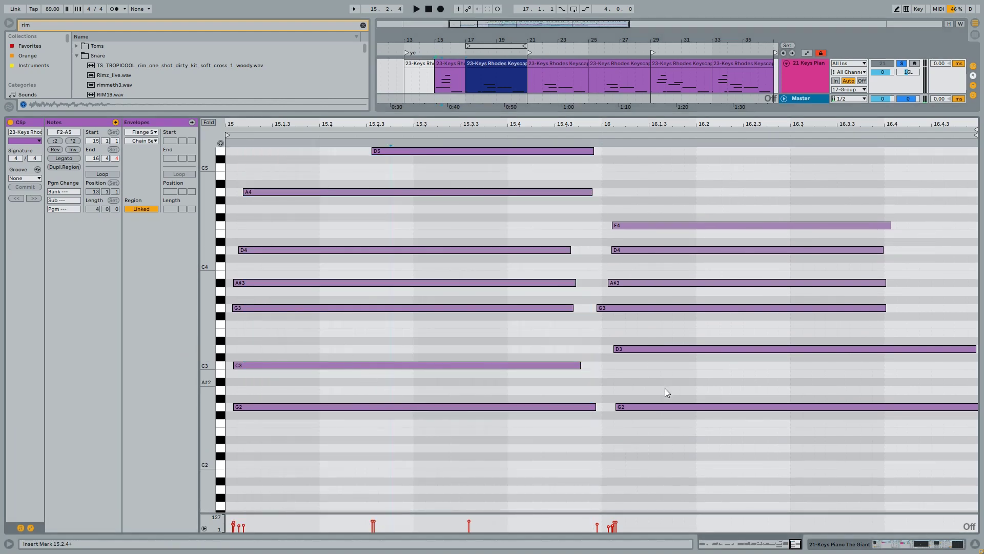
scroll(531, 294, "up", 6)
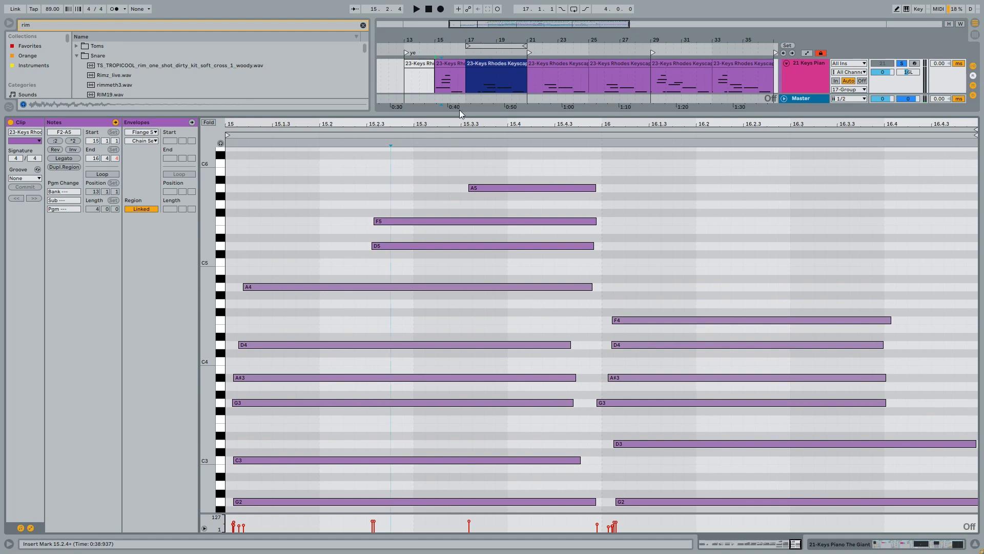
Shrink the note editor, play the piano clip from bar 17 while examining its notes, and select the piano clip at bar 21
left_click_drag(462, 112, 461, 309)
scroll(466, 121, "up", 2)
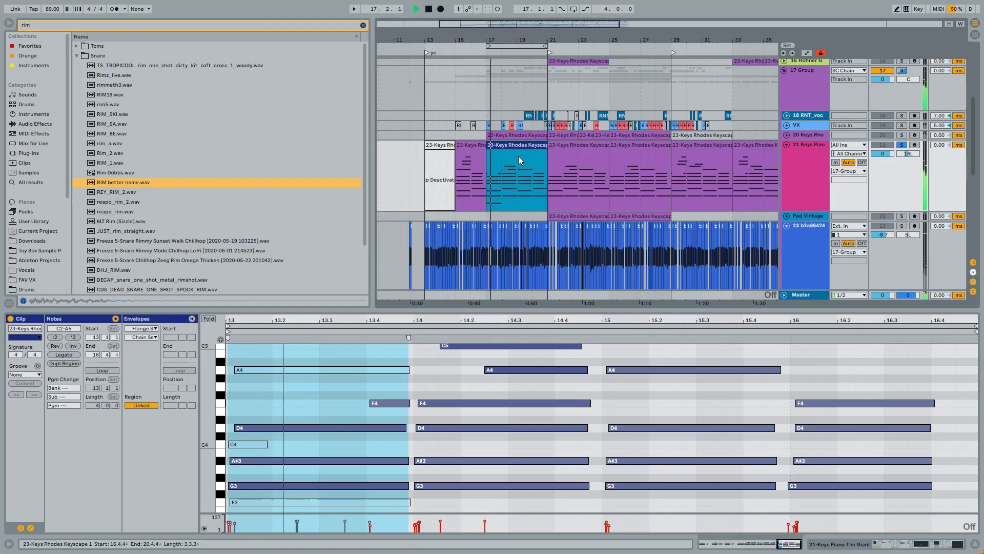
scroll(446, 382, "down", 5)
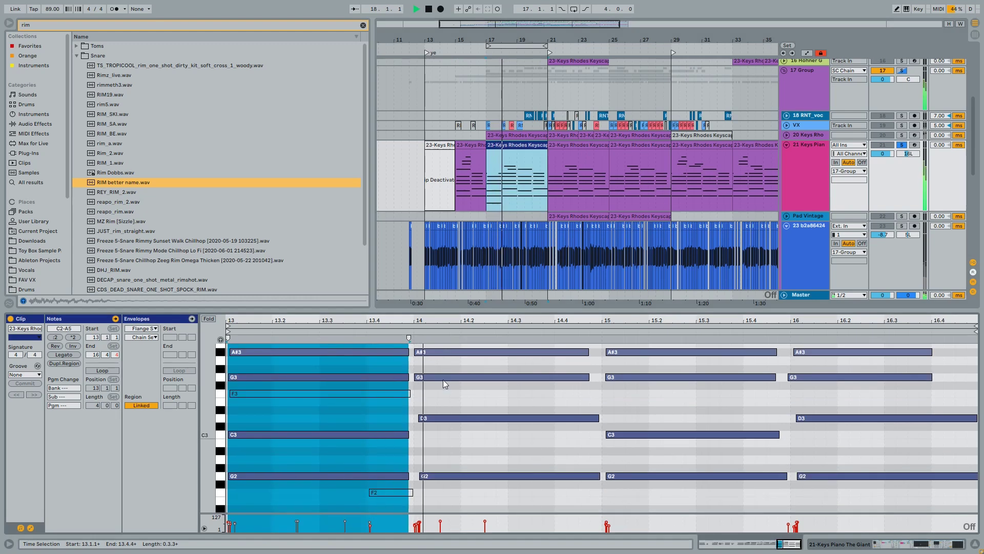
scroll(459, 442, "up", 6)
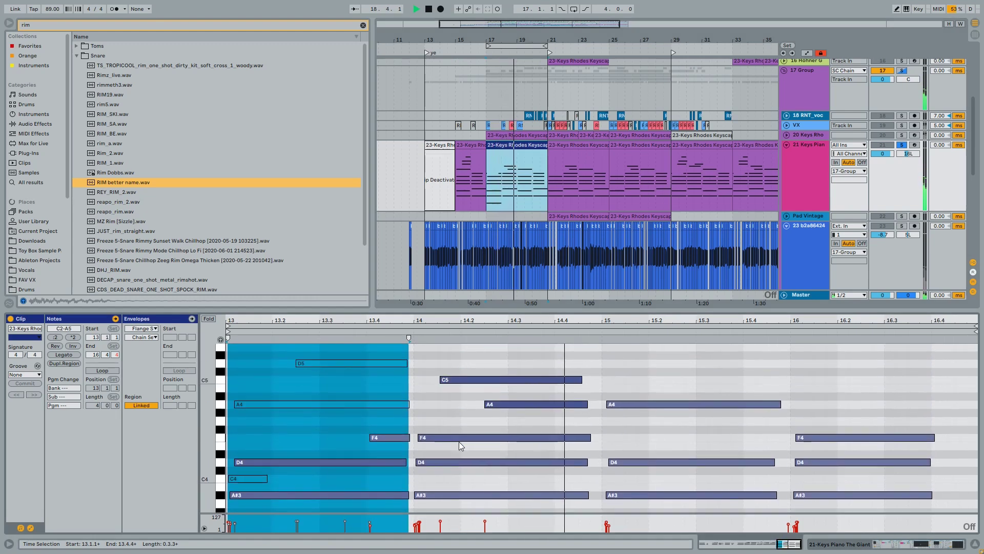
scroll(459, 445, "up", 1)
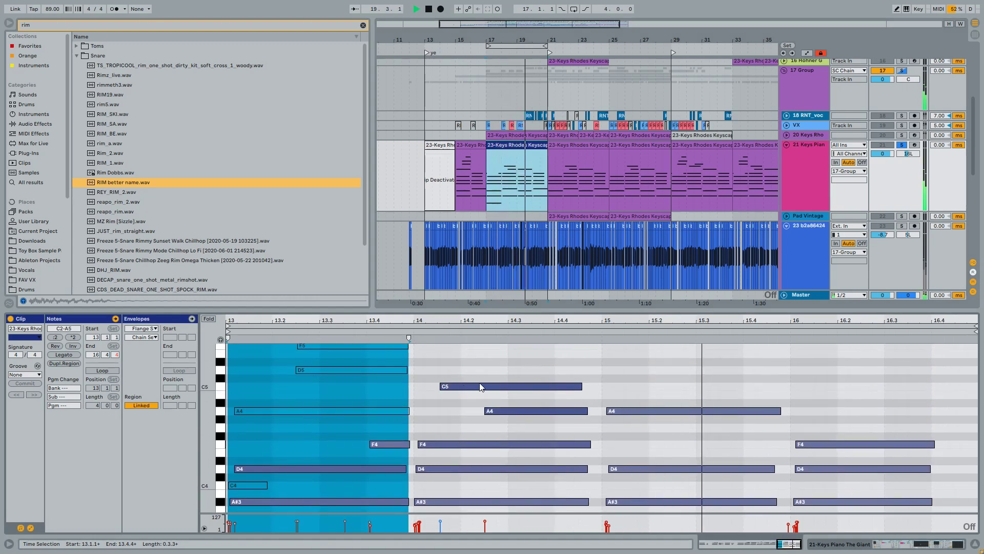
left_click(524, 151)
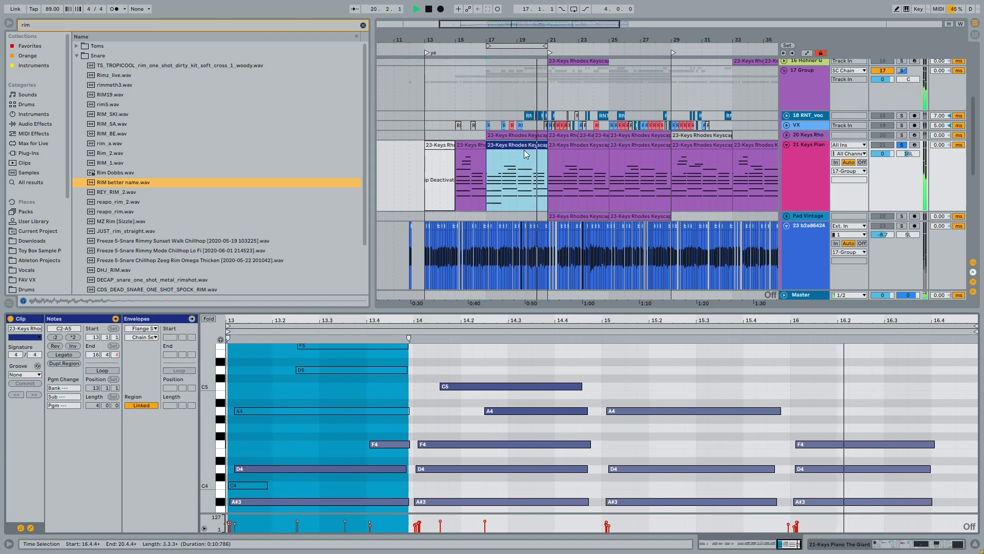
key("space")
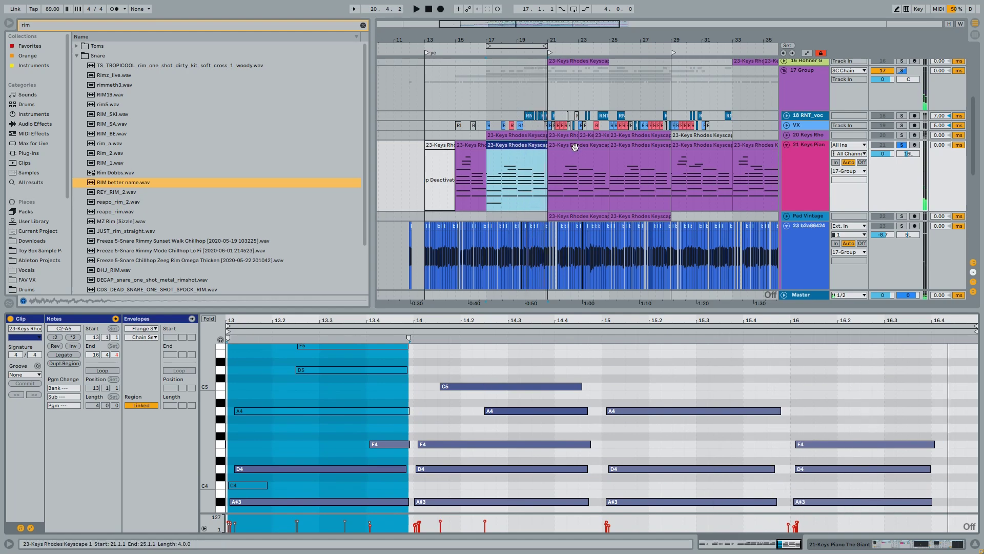
left_click(575, 147)
Unfold and solo the 20 Keys Rhodes track, audition its clip from bar 17 and show the track's device chain
left_click(786, 135)
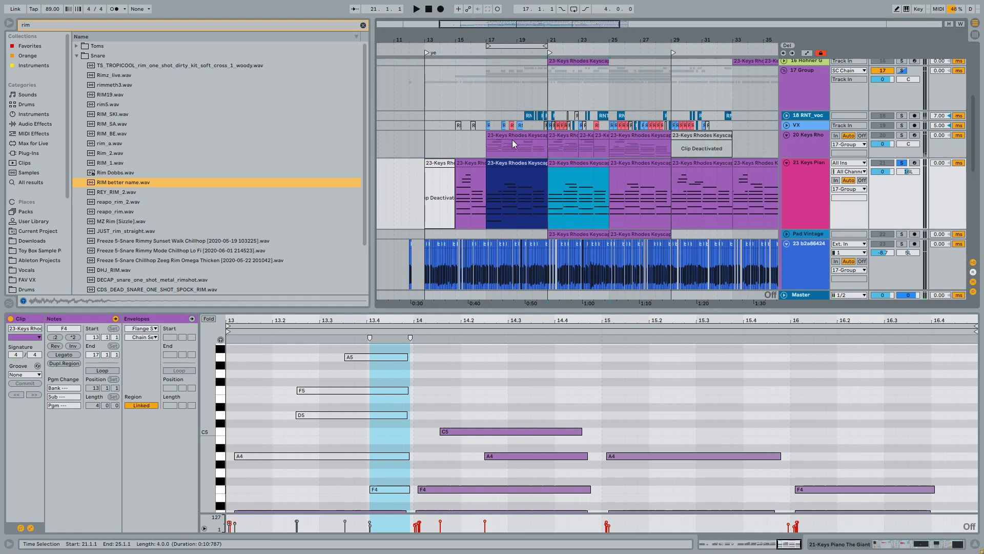
left_click(496, 136)
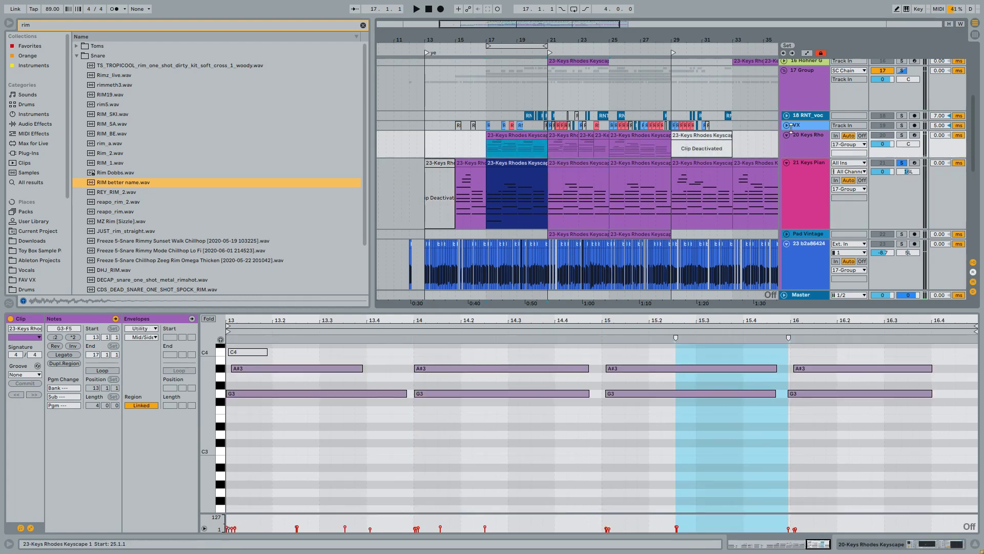
left_click(902, 136)
key("space")
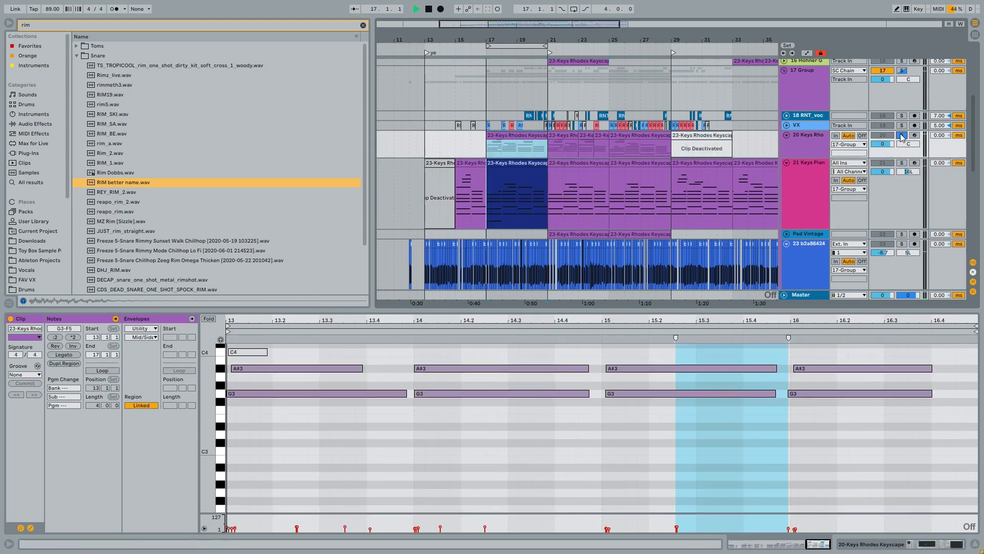
left_click(576, 138)
left_click(798, 134)
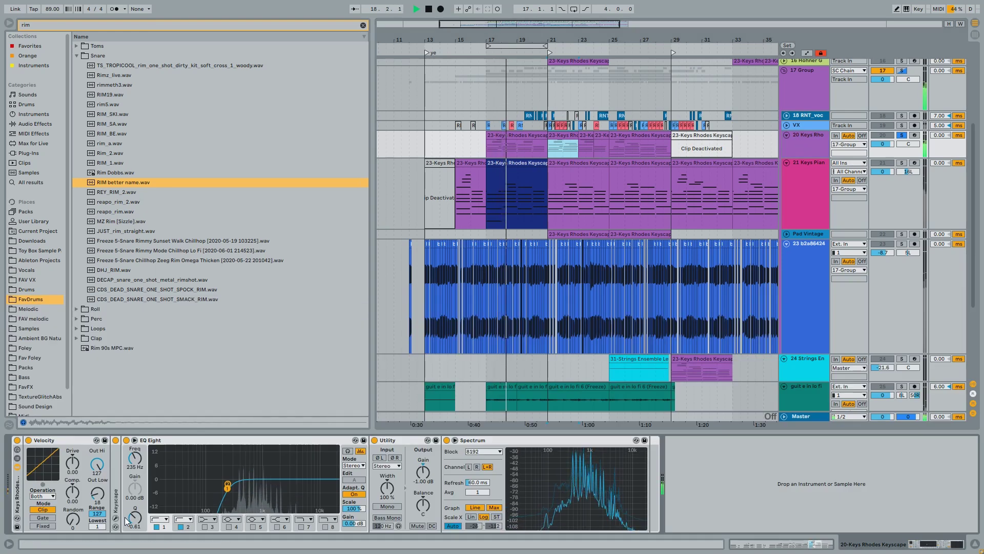
Unfold and solo the Pad Vintage track, and audition its frozen clip from bar 21
left_click(786, 234)
left_click(591, 233)
key("space")
left_click(902, 234)
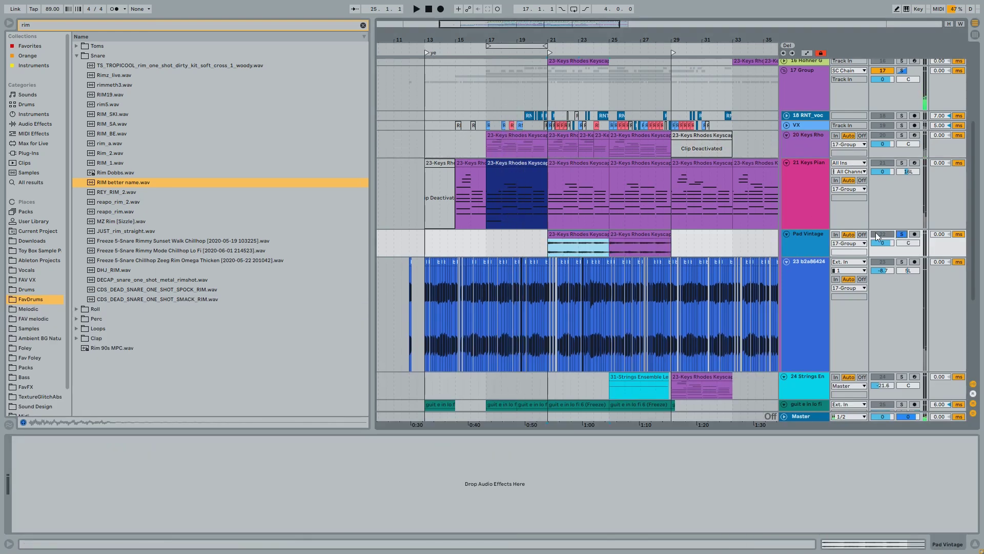
key("space")
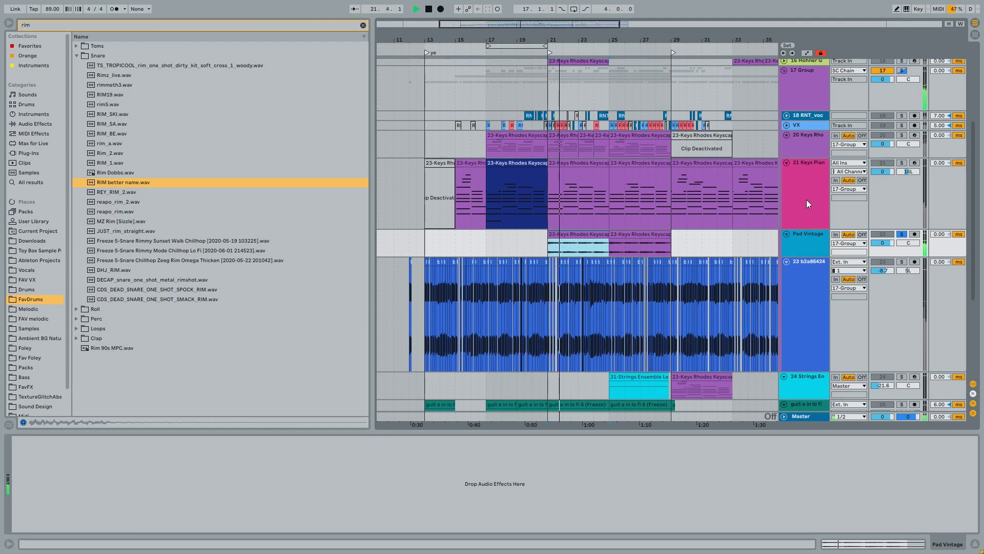
Stop playback and inspect the 17 Group's effect chain with its Auto Filter and TB Pump
left_click(812, 93)
key("space")
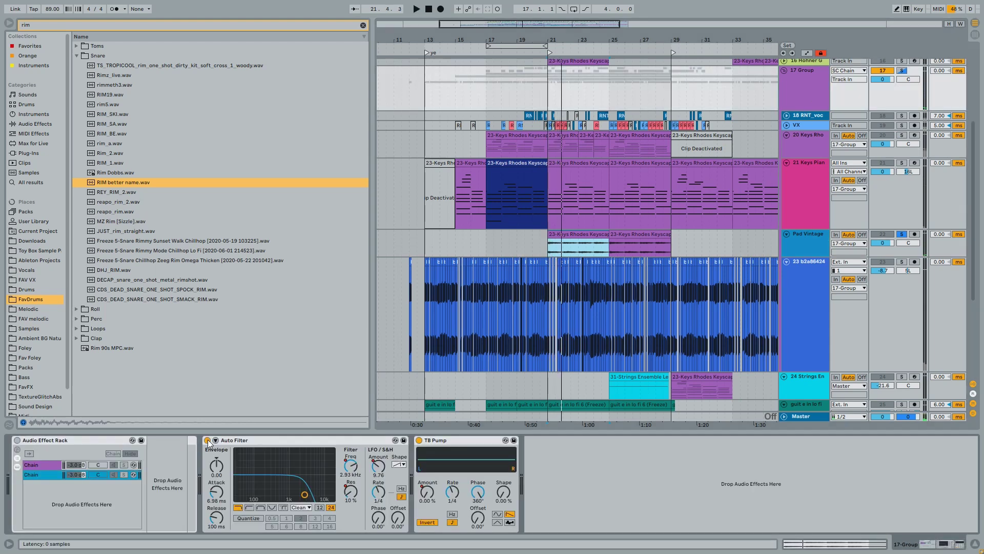
left_click(801, 303)
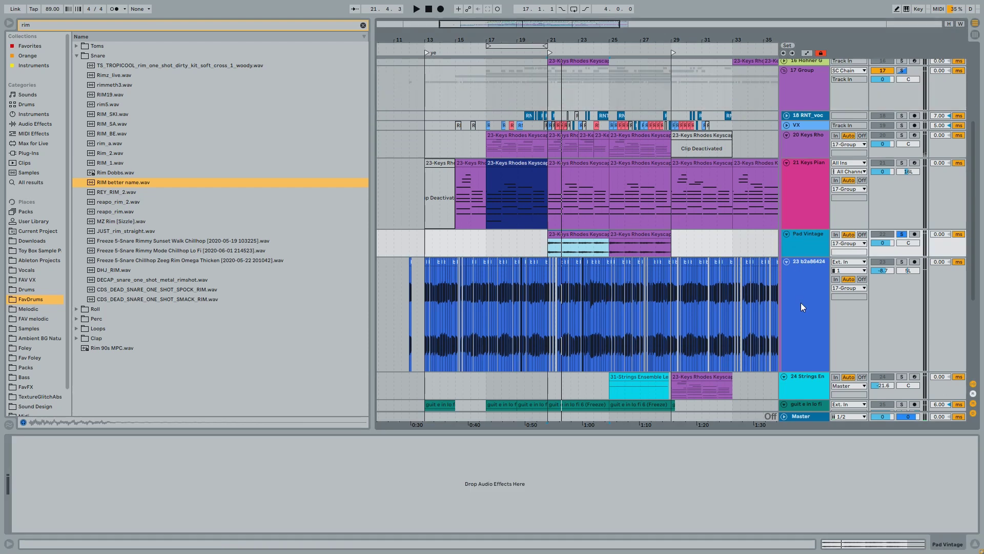
Inspect the device chains of the Keys Rhodes, Keys Piano, VX and 18 RNT vocal harmony tracks
scroll(802, 271, "down", 2)
left_click(807, 128)
left_click(807, 110)
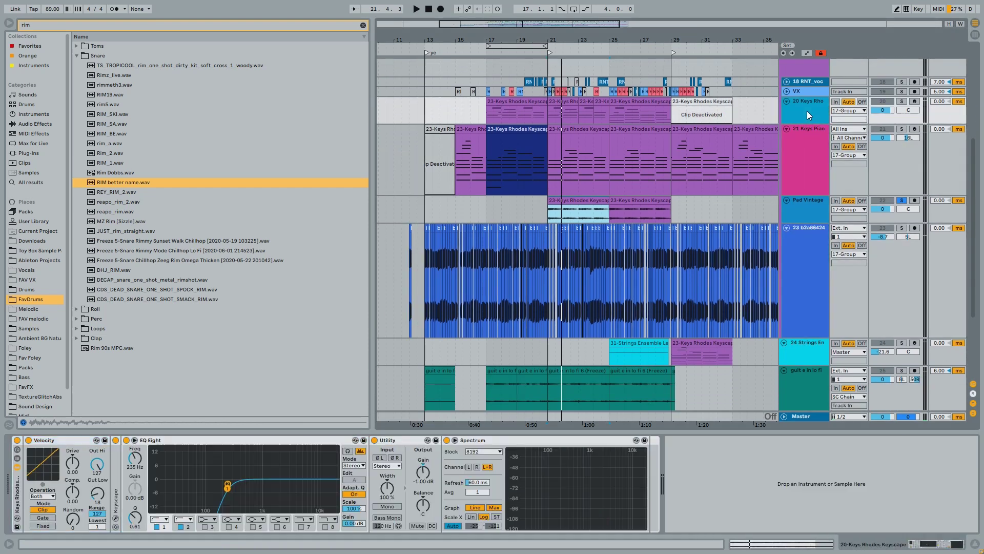
left_click(806, 140)
left_click(799, 92)
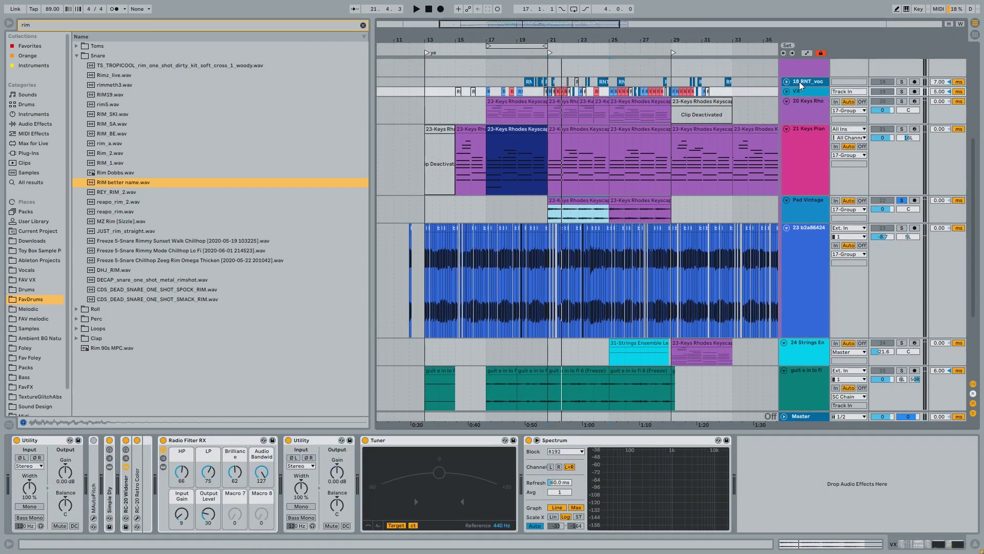
left_click(801, 78)
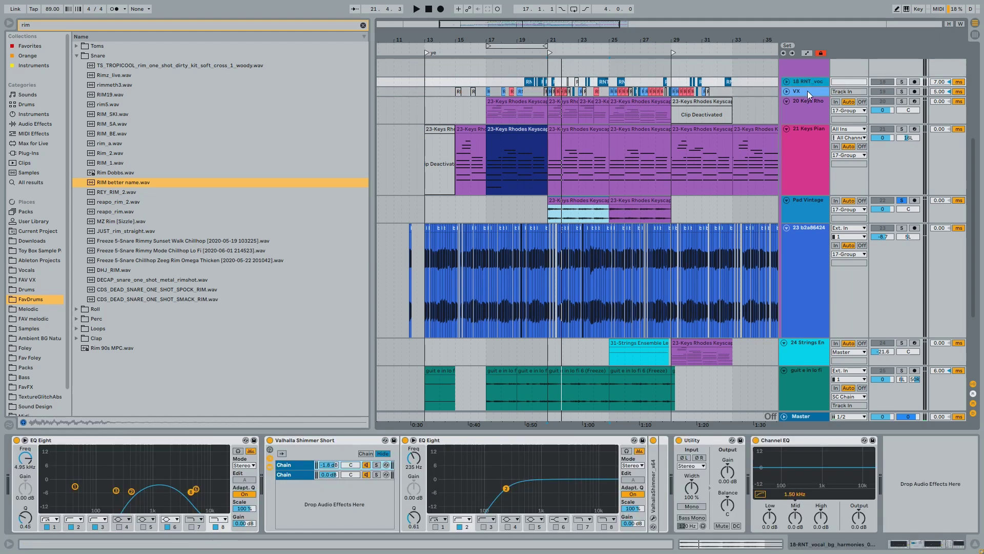
left_click(808, 91)
Replay the soloed Pad Vintage clip from bar 21 and stop playback
key("space")
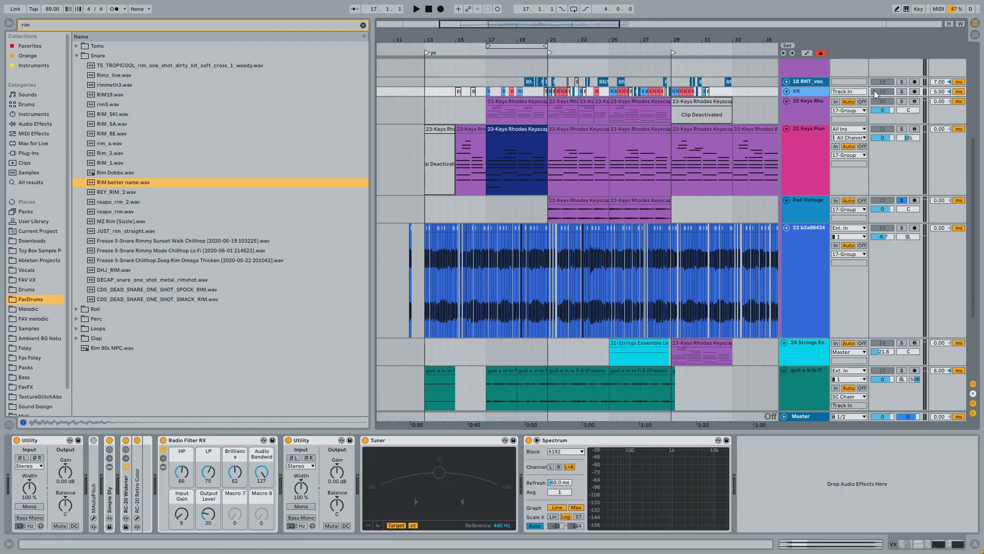
left_click(579, 211)
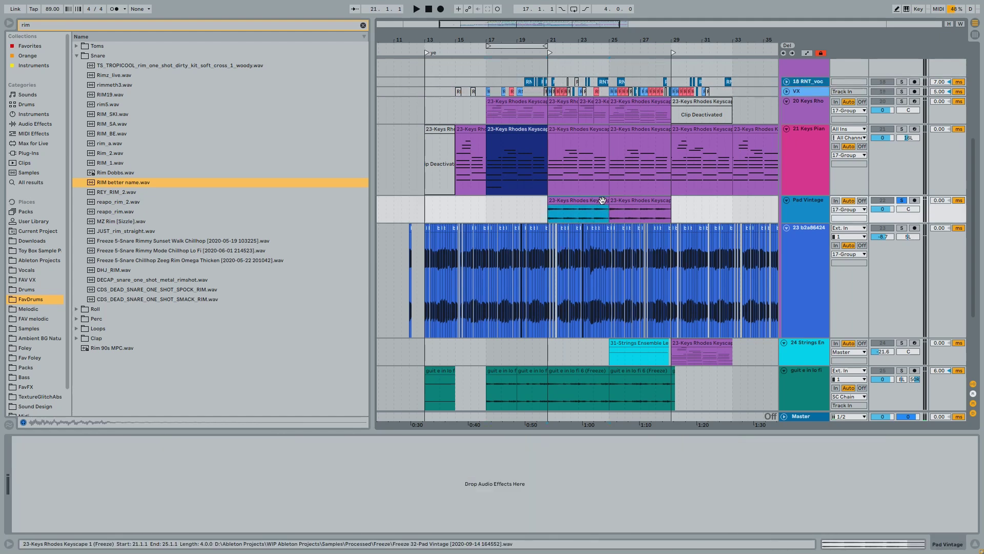
key("space")
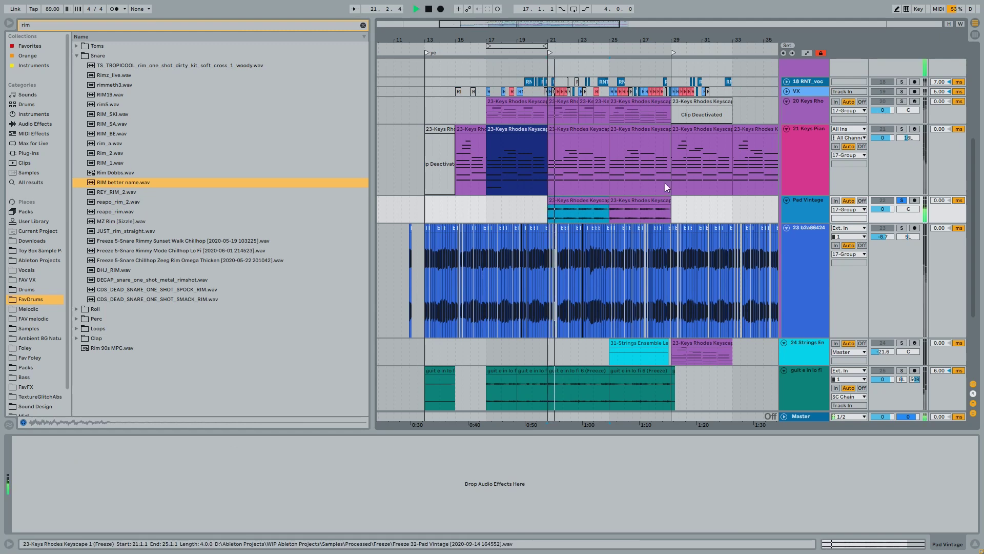
scroll(810, 146, "up", 2)
key("space")
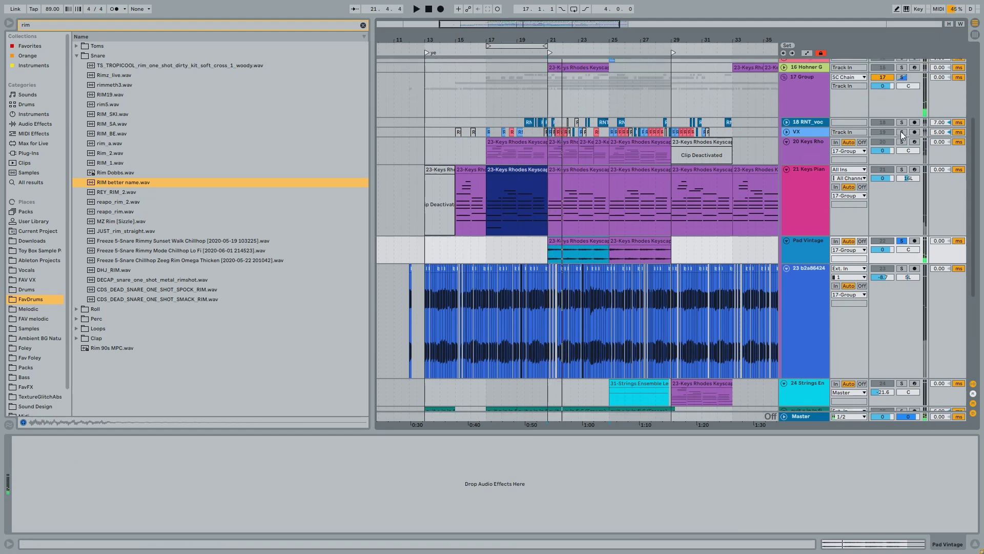
Solo the VX track, view the frozen pad clip's waveform and audition the vocal chops from bar 17
left_click(901, 132)
double_click(566, 241)
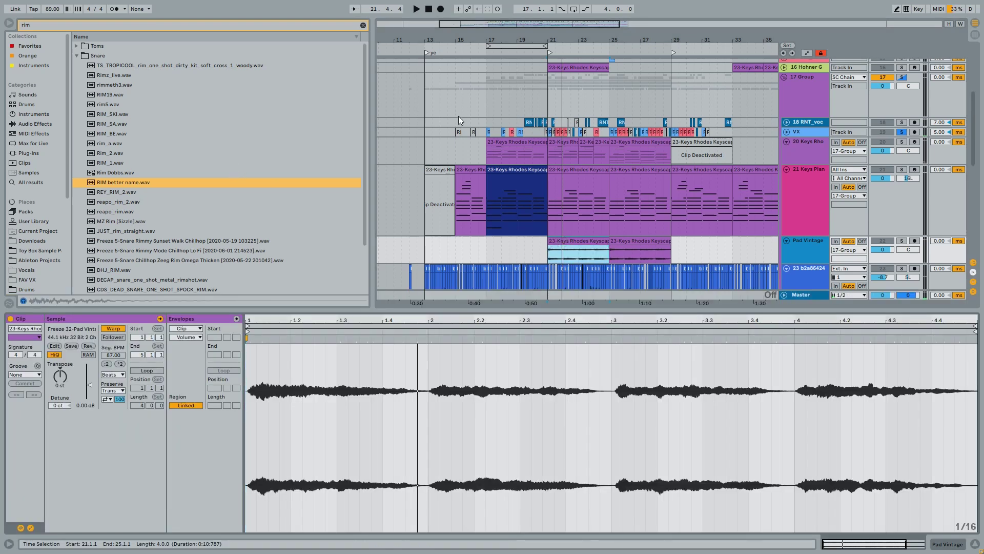
left_click(489, 131)
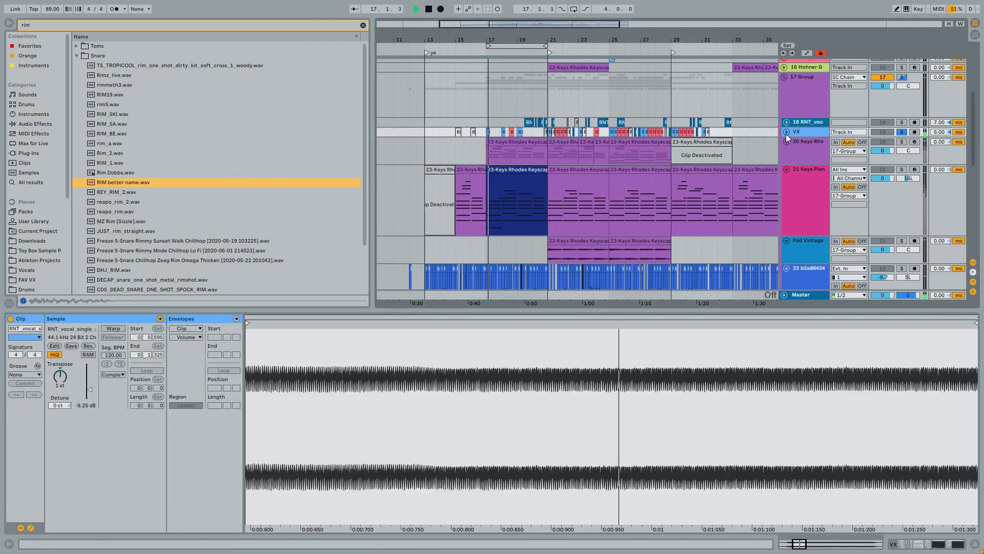
Unfold the VX track and audition its individual vocal chops from bar 17 through bar 19, viewing their waveforms
left_click(787, 131)
key("space")
key("plus")
key("plus")
key("plus")
key("minus")
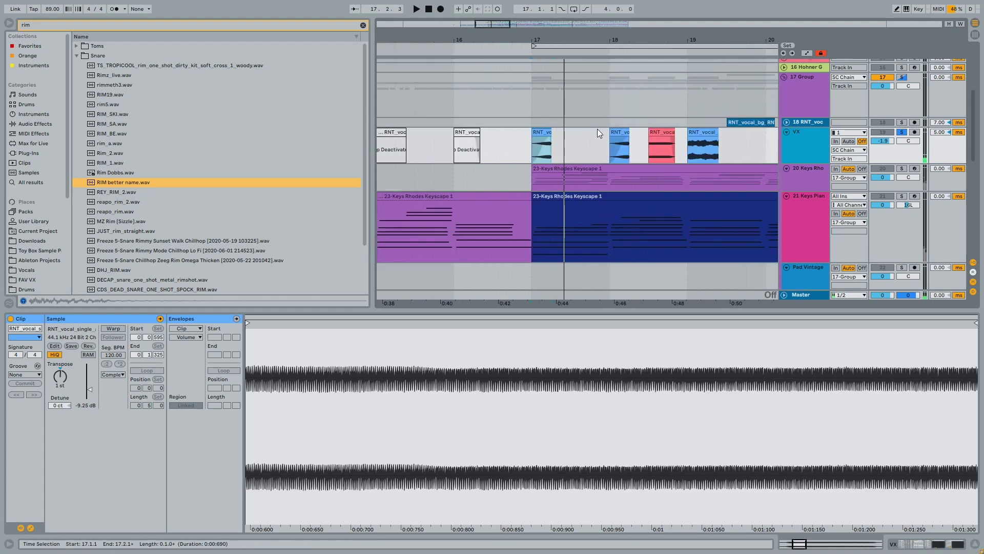
left_click(624, 131)
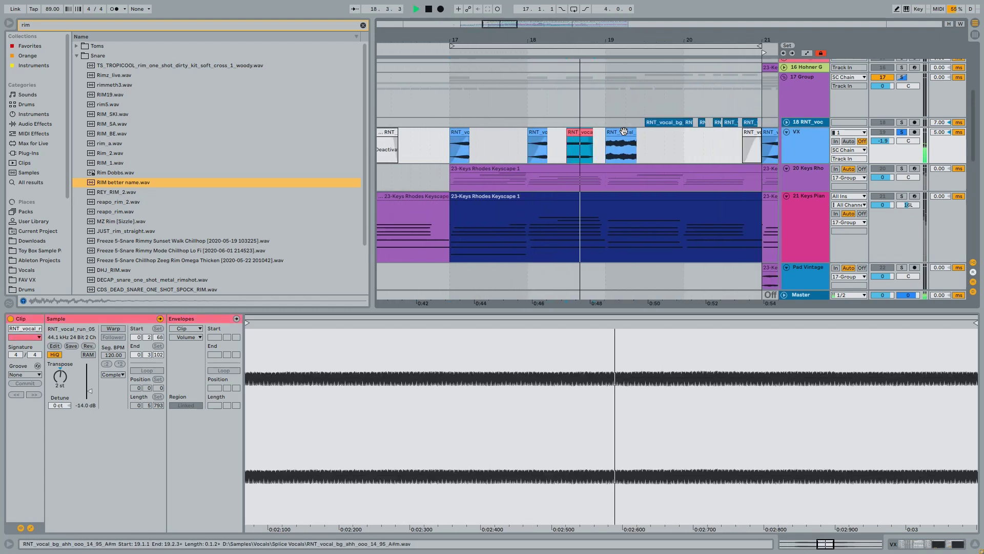
left_click(622, 132)
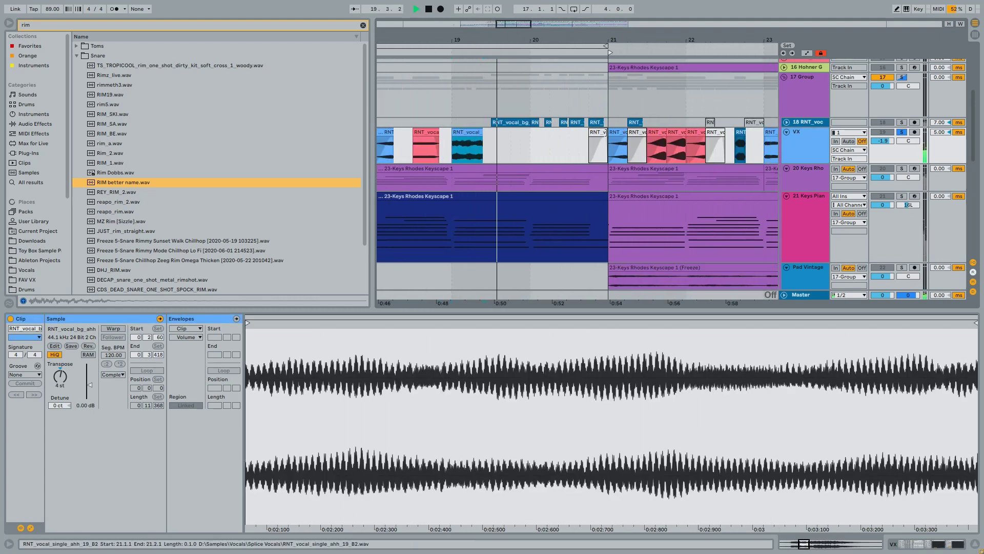
Solo the 18 RNT vocal harmony track, audition its chopped clips from 19.3 and unfold the track
key("space")
left_click(901, 122)
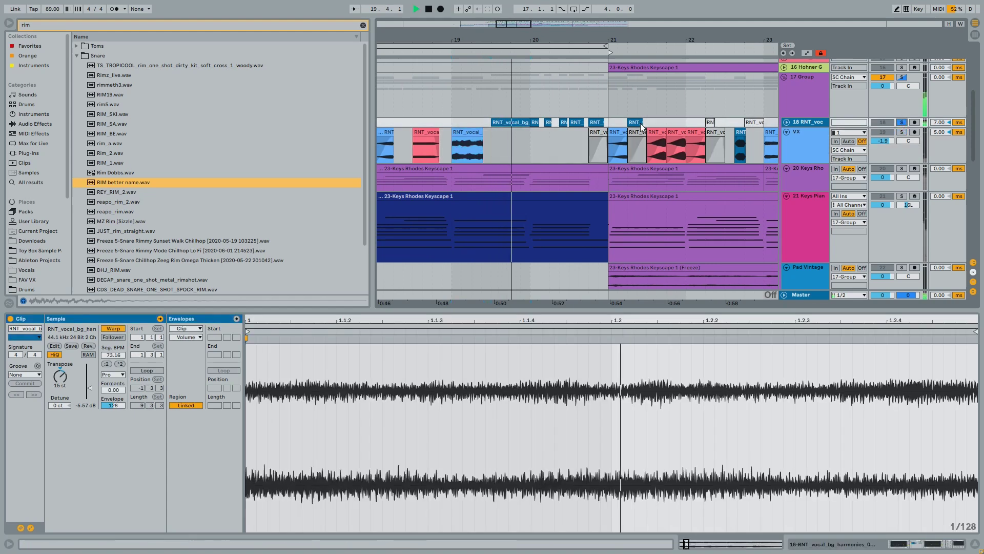
left_click(901, 122)
key("space")
key("space")
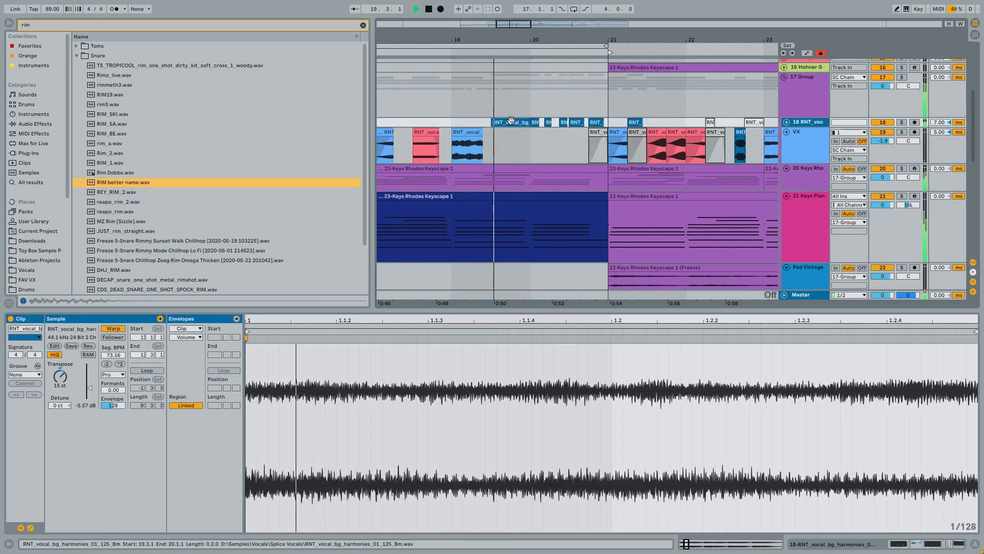
left_click(594, 123)
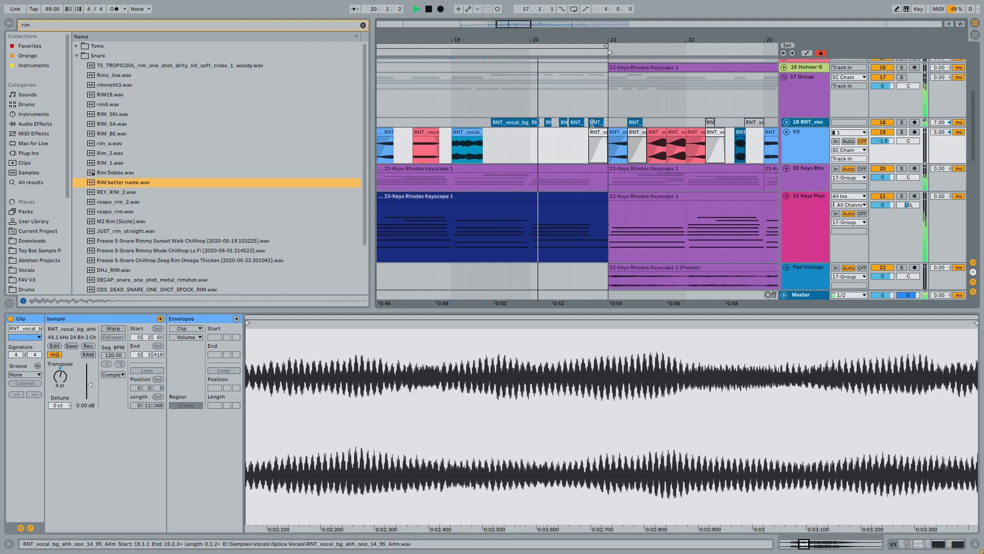
left_click(902, 122)
left_click(513, 123)
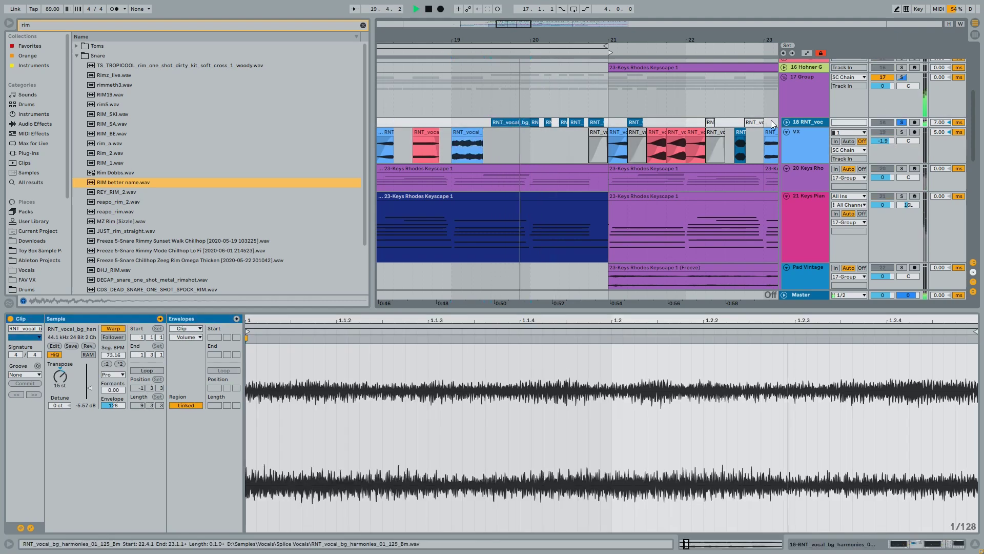
left_click(786, 122)
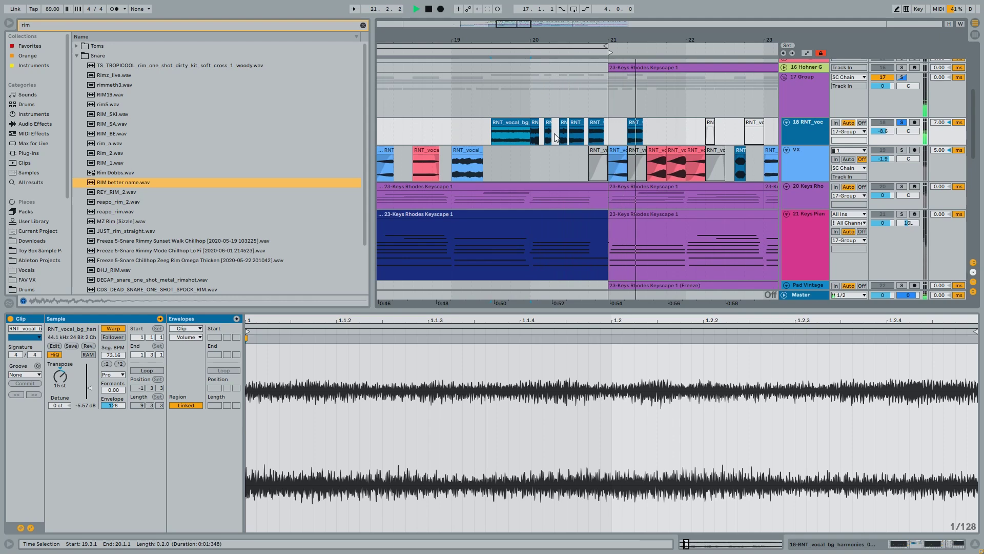
Play the VX vocal chops in solo from bar 21, stop playback and unsolo the track
scroll(555, 137, "down", 3)
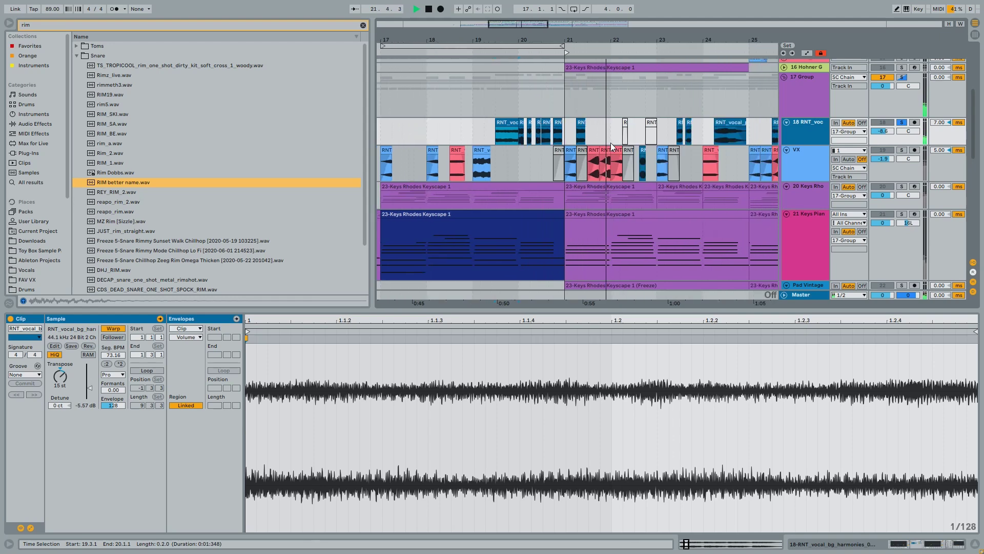
left_click(571, 165)
key("space")
left_click(902, 150)
key("space")
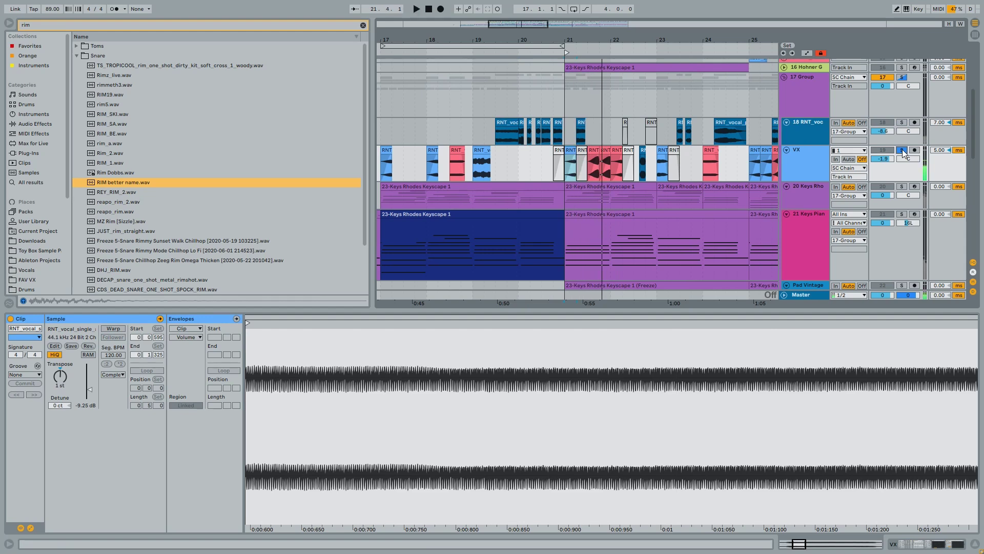
left_click(902, 150)
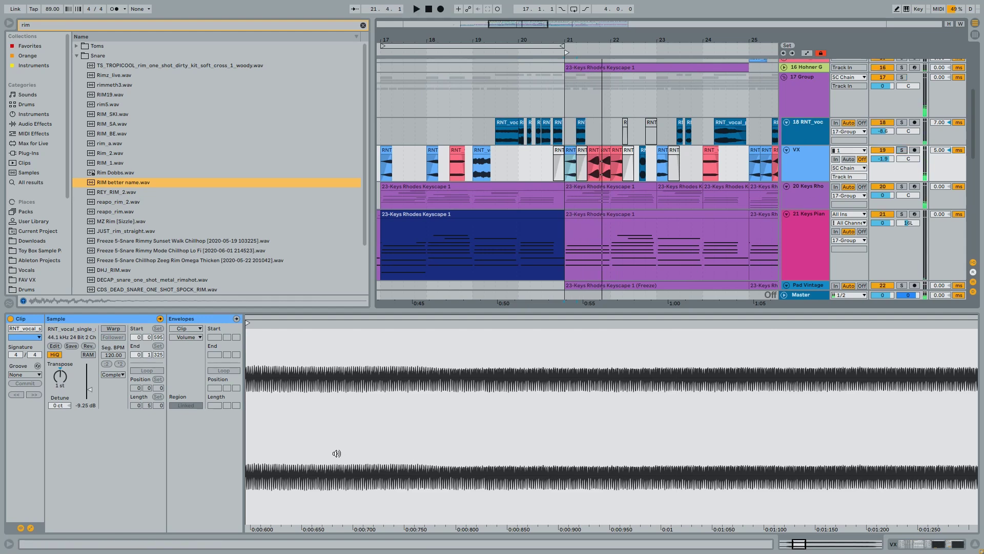
Switch to Chrome to check the running online voice recorder and return to Ableton Live in full screen
key("F11")
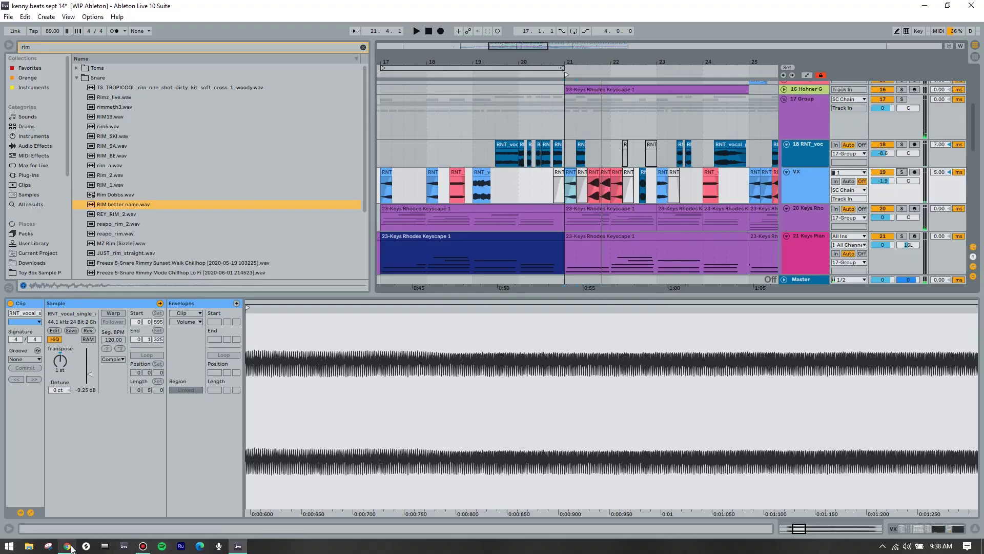
left_click(68, 546)
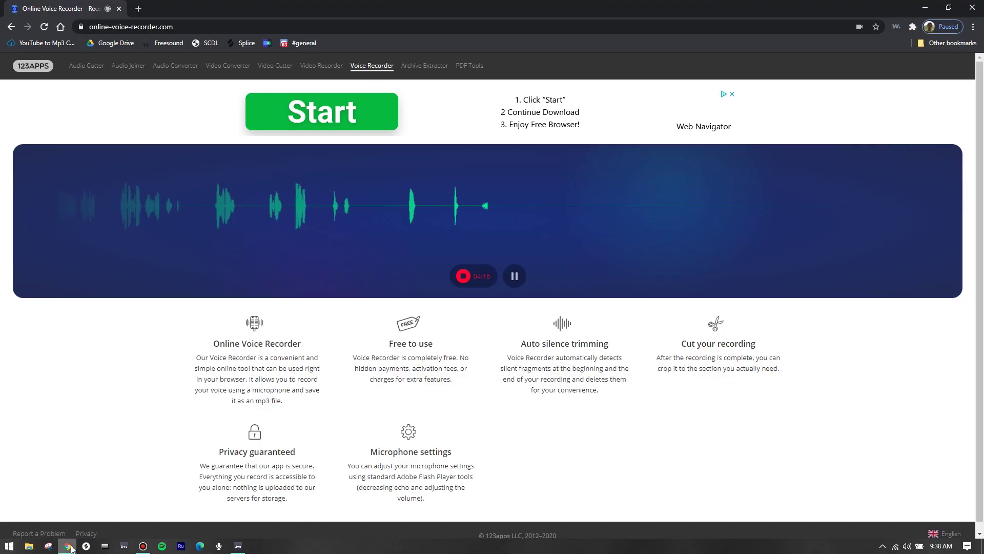
left_click(238, 545)
key("F11")
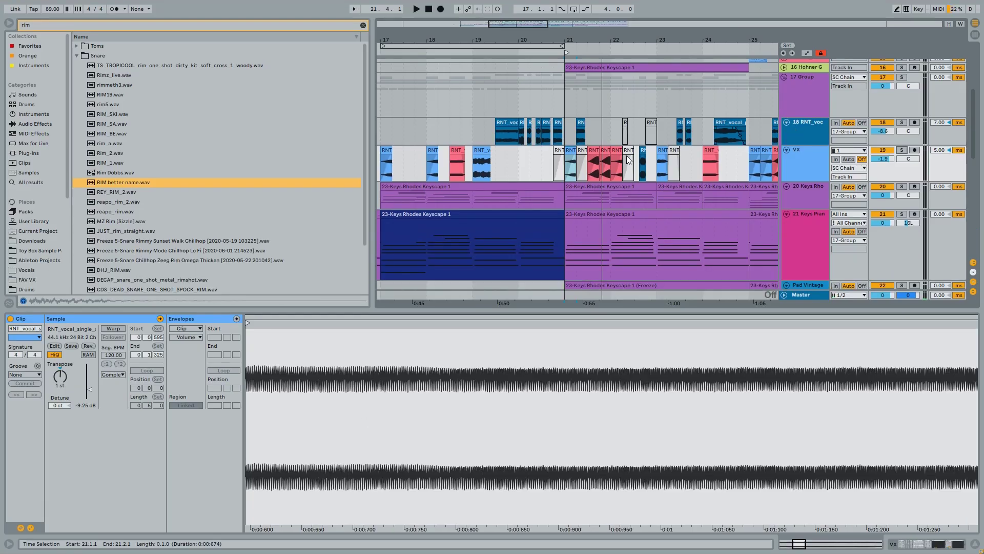
Solo the VX track and audition its vocal chops from bars 24 and 25
scroll(601, 158, "right", 5)
left_click(598, 160)
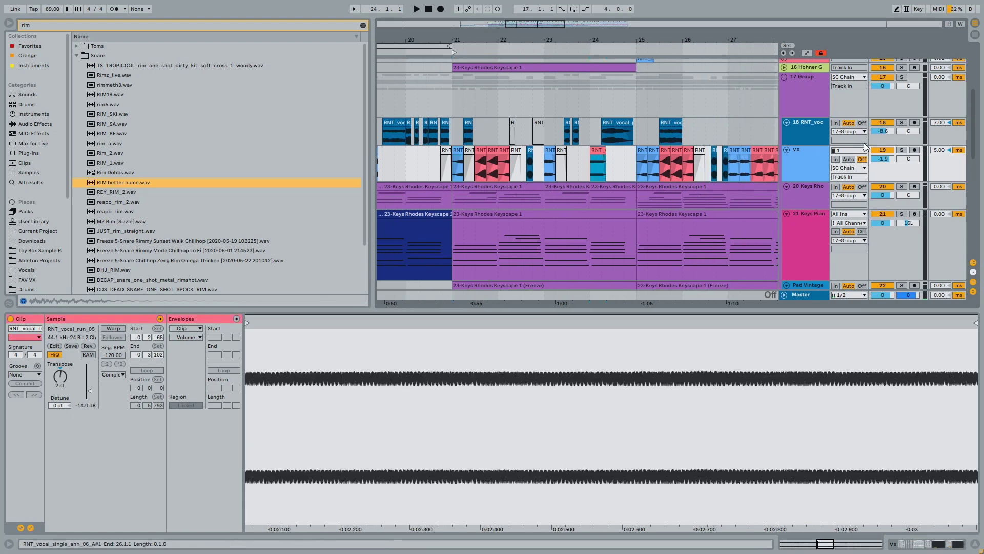
left_click(901, 150)
key("space")
left_click(644, 149)
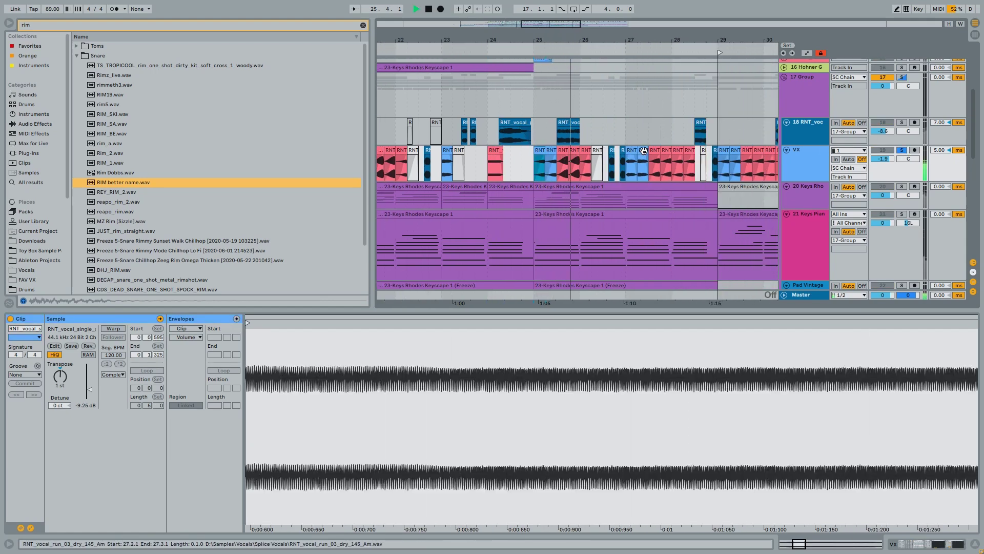
Solo the 16 Hohner guitar track, play its clip from bar 21 and make the track slightly taller
key("minus")
key("minus")
key("minus")
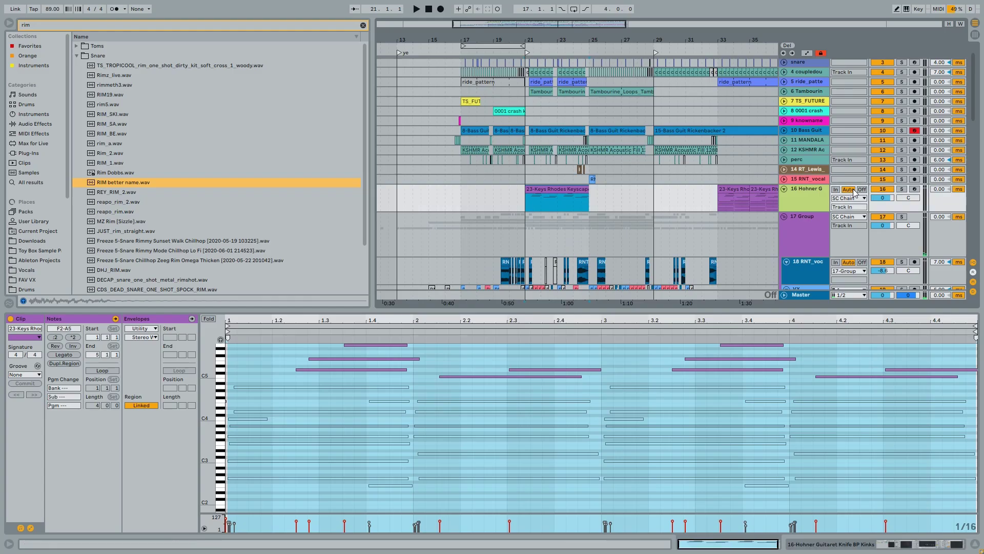
left_click(902, 189)
key("space")
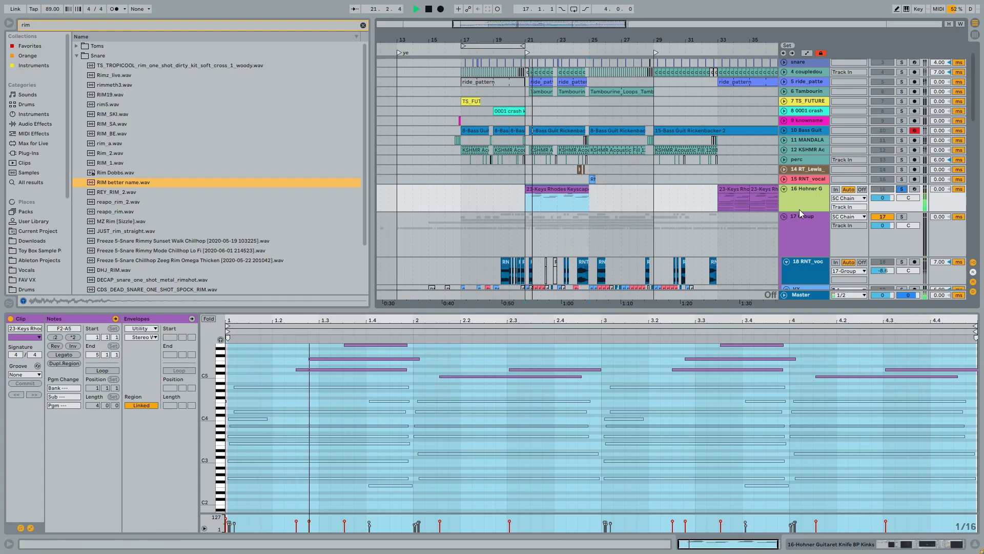
left_click_drag(800, 209, 797, 218)
left_click(541, 209)
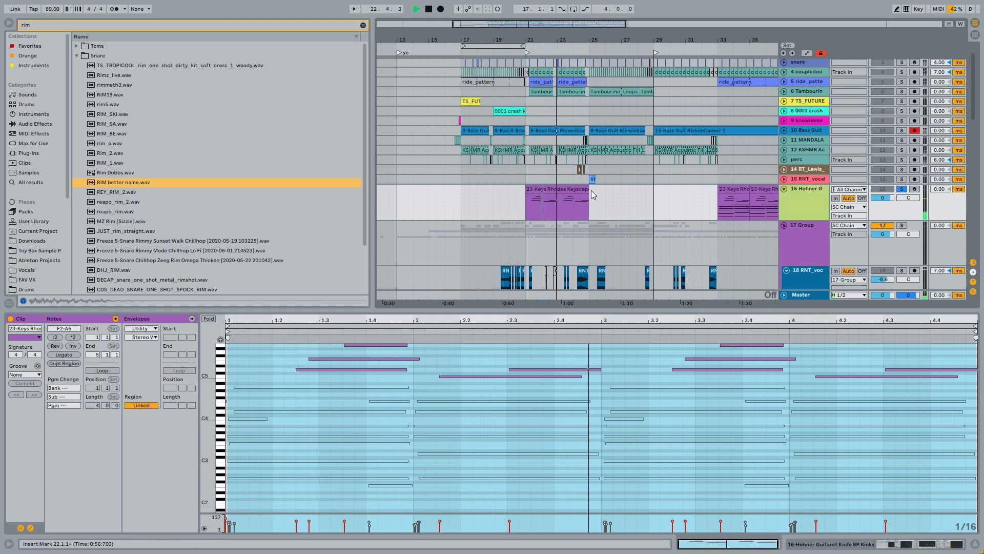
Show the Hohner guitar track's device chain in place of its MIDI notes
scroll(590, 195, "down", 3)
scroll(588, 197, "up", 2)
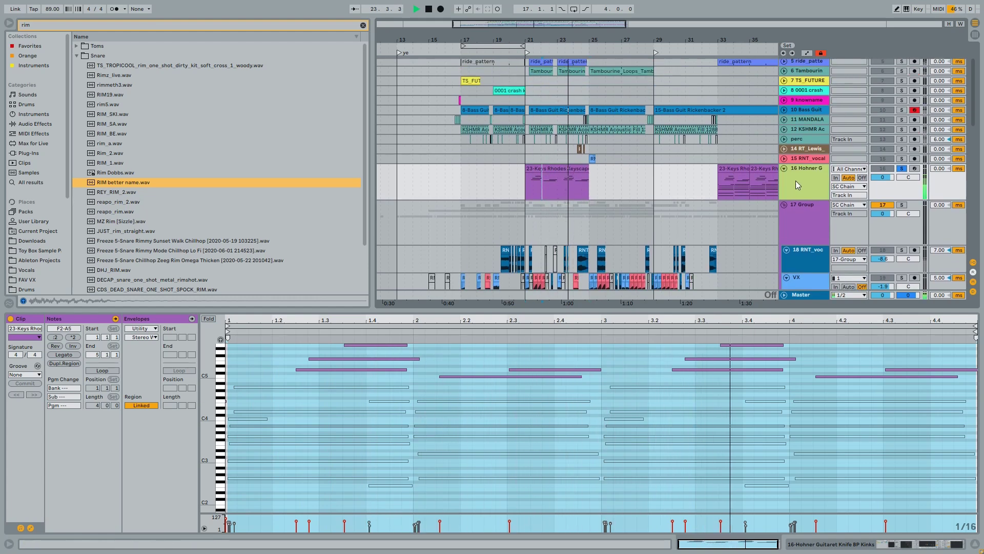
key("shift+Tab")
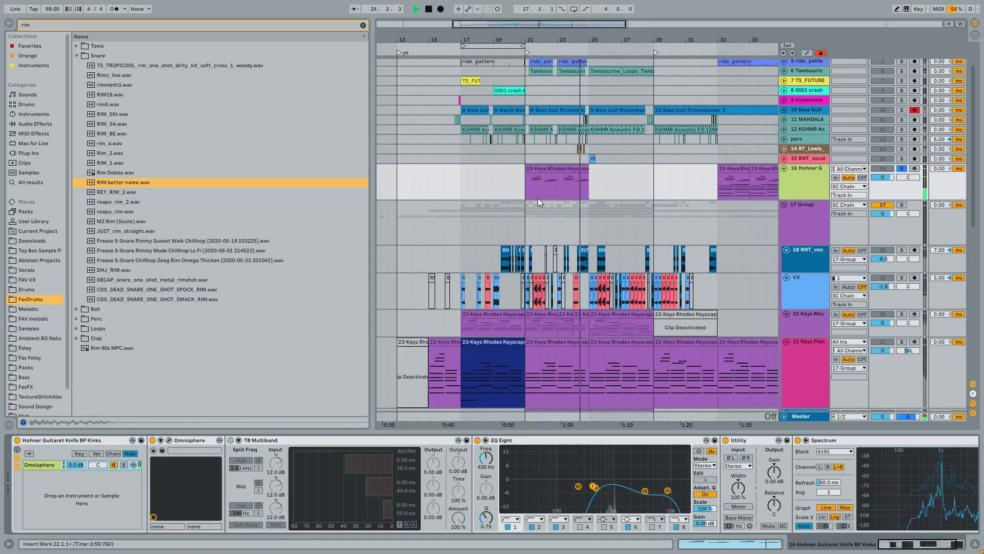
Play the soloed Hohner guitar clips from bar 33, look over the surrounding arrangement and stop playback
left_click(548, 171)
scroll(548, 171, "right", 3)
left_click(680, 166)
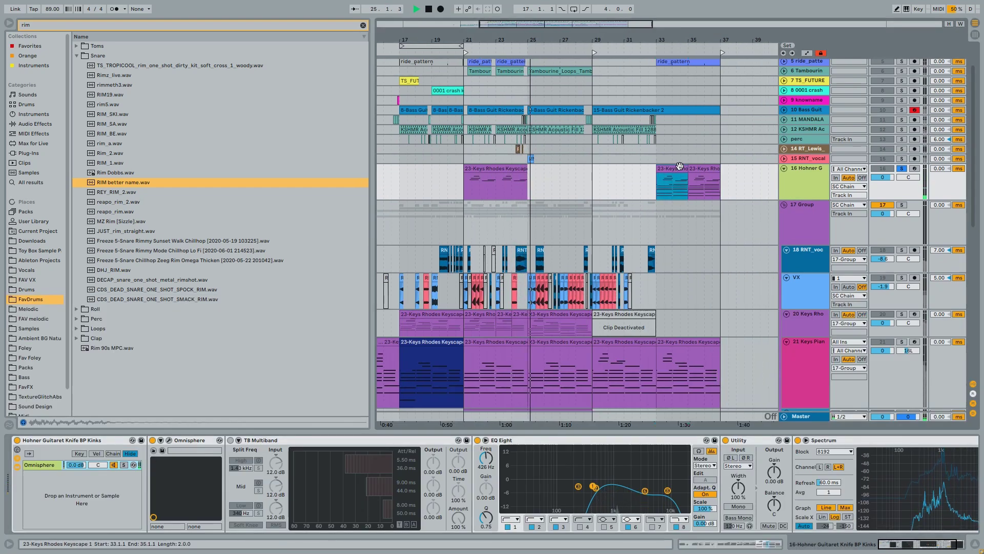
scroll(680, 166, "right", 2)
scroll(680, 168, "down", 3)
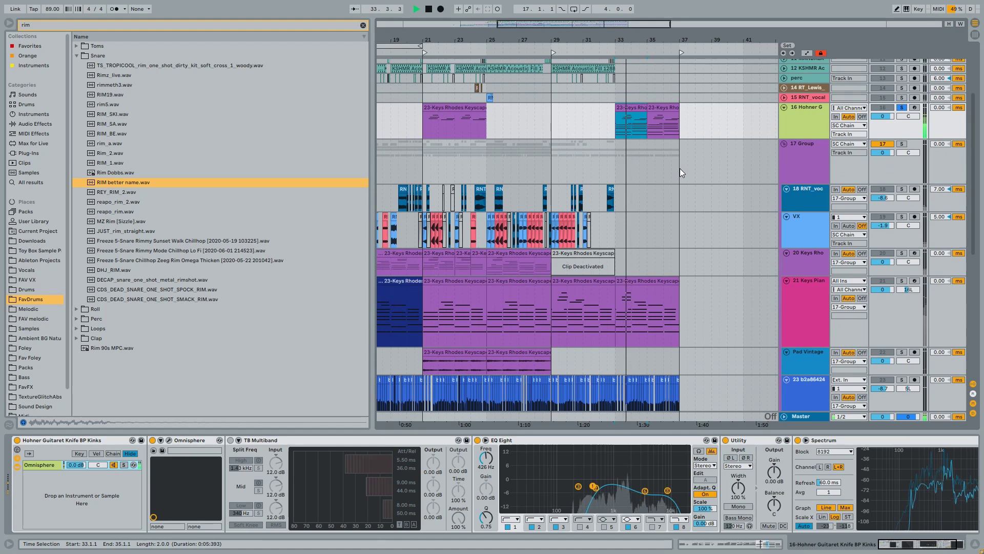
scroll(679, 169, "down", 3)
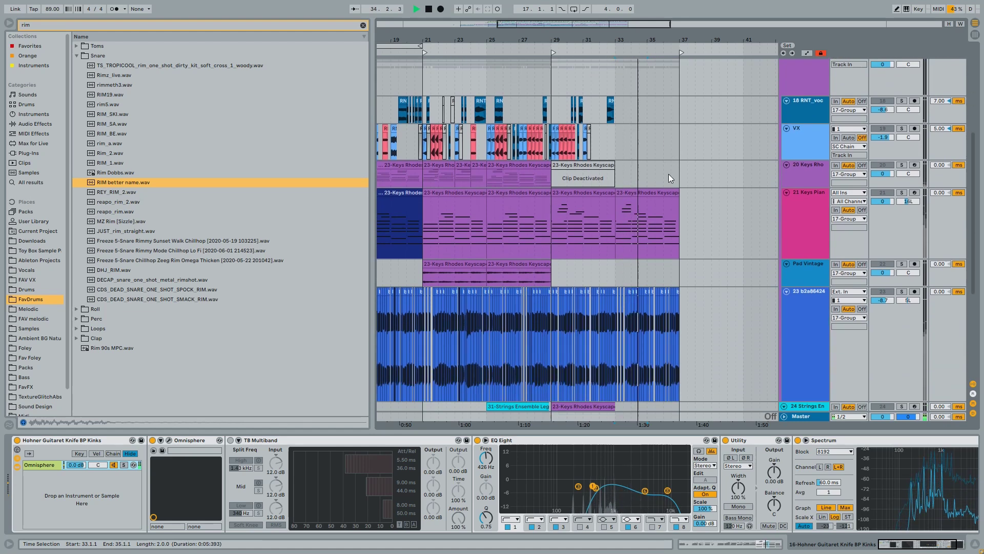
scroll(667, 174, "up", 5)
scroll(608, 181, "left", 4)
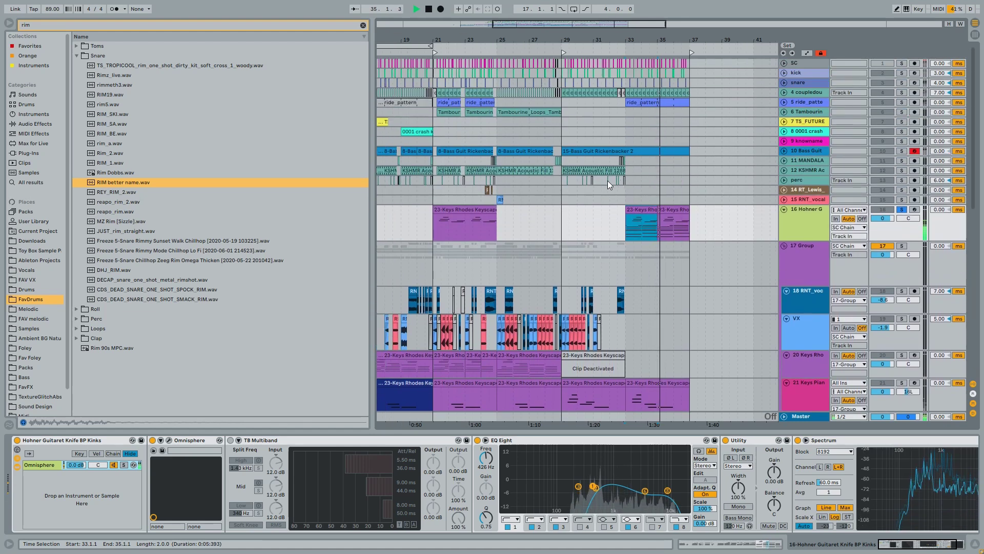
scroll(607, 180, "right", 4)
scroll(607, 181, "left", 6)
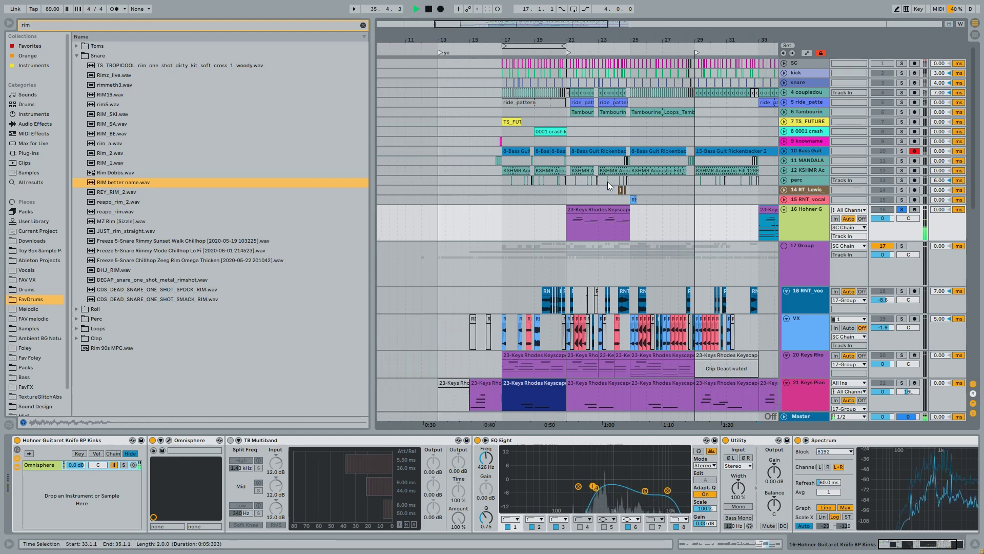
key("space")
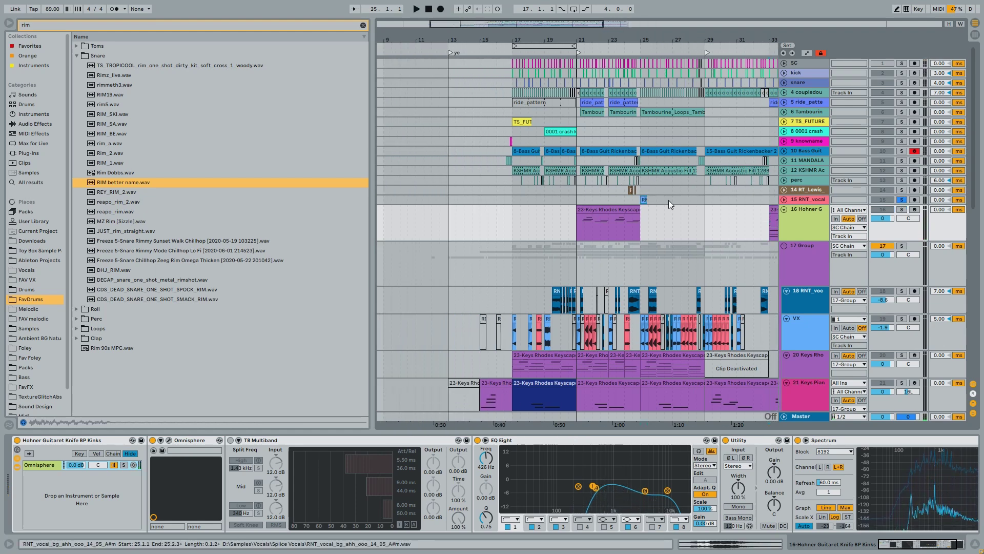
Unfold the 15 RNT_vocal track, audition its soloed clip at bar 25 with its effect chain shown, and unsolo it
left_click(784, 202)
left_click(783, 200)
key("space")
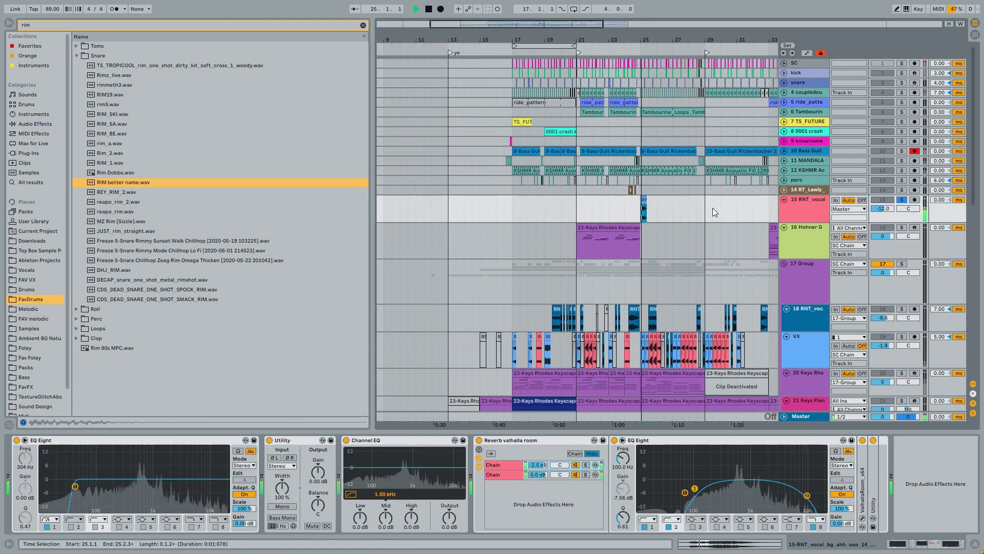
left_click(901, 199)
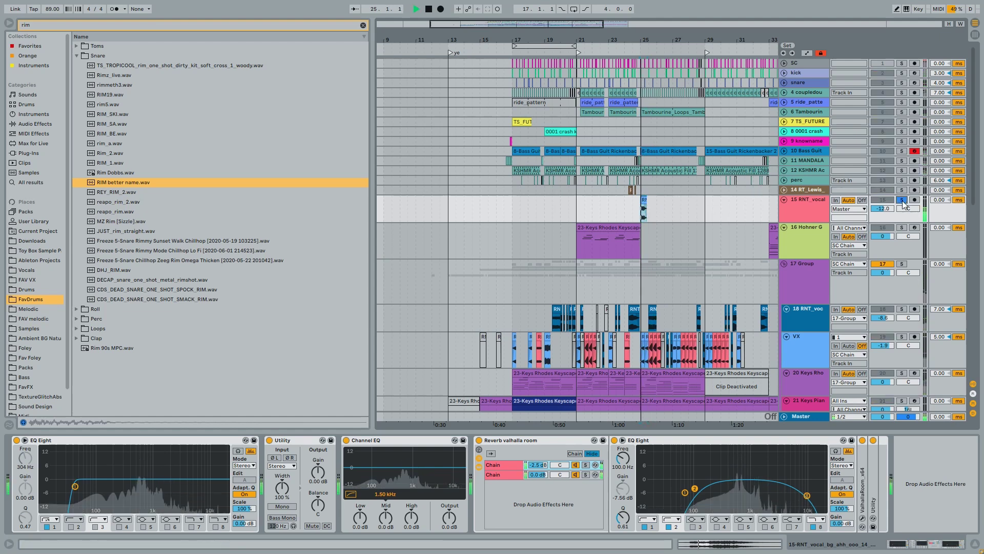
Select track 14's vocal sample at 24.2, audition it in solo with its effect chain shown, and unsolo the track
left_click(864, 191)
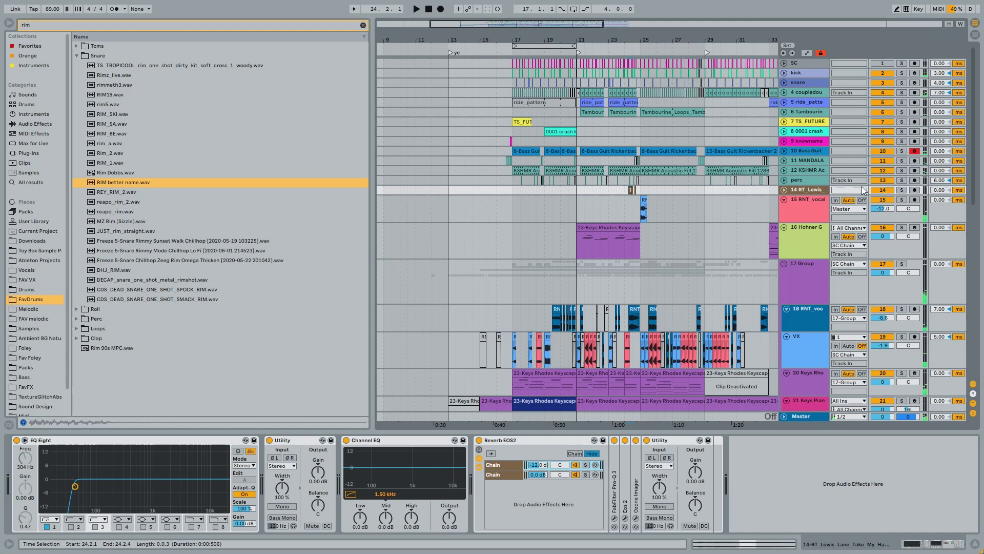
left_click(902, 191)
key("Right")
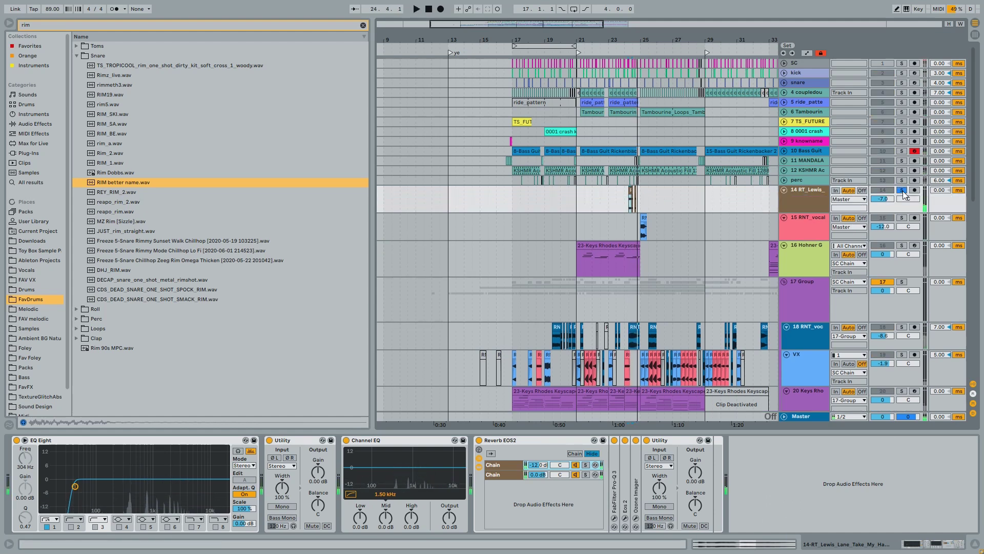
left_click(902, 192)
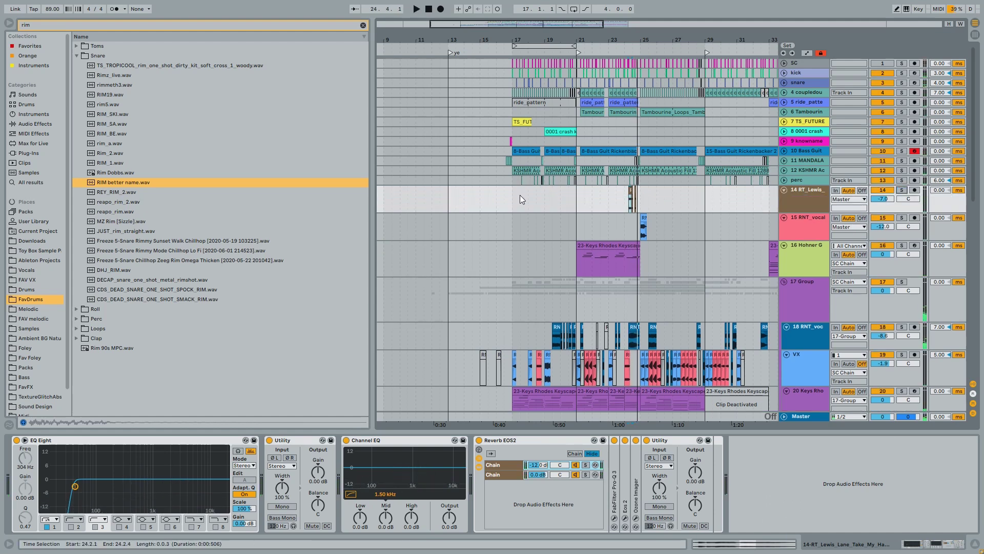
Show the 17 Group's effect chain and select its TB Pump device
scroll(530, 207, "down", 10)
scroll(530, 208, "right", 5)
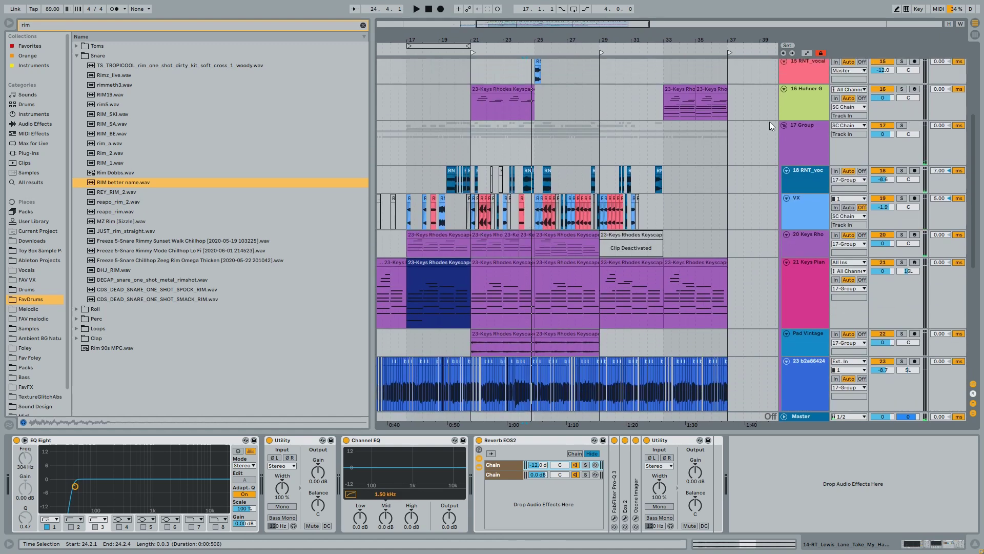
scroll(769, 123, "up", 3)
left_click(816, 182)
scroll(558, 206, "down", 4)
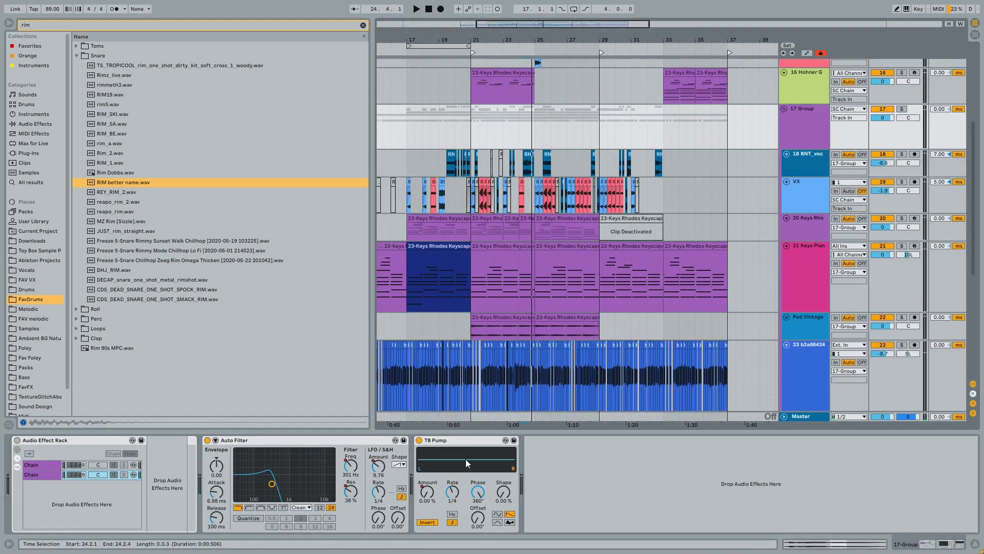
left_click(451, 442)
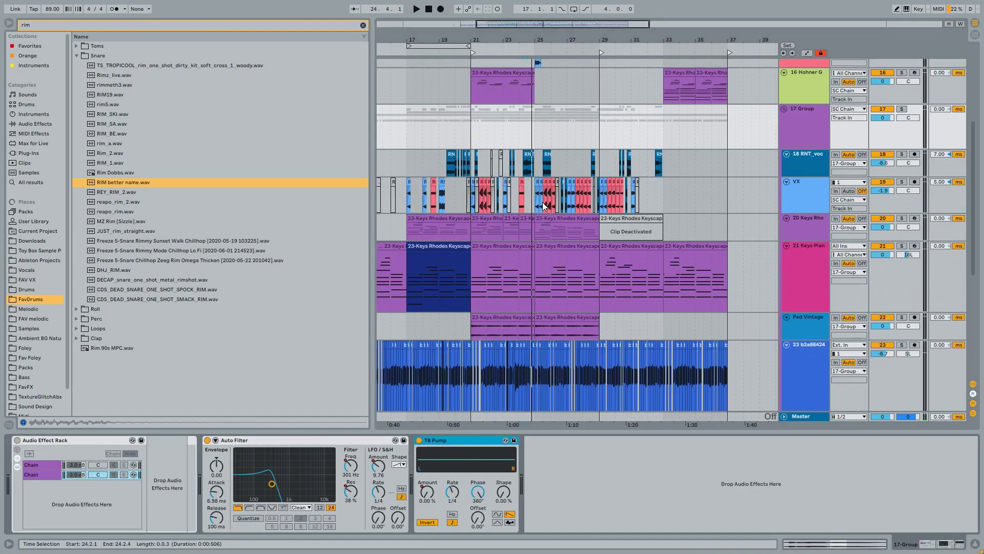
Play the soloed 17 Group from bar 25 with its effect chain shown
left_click(564, 228)
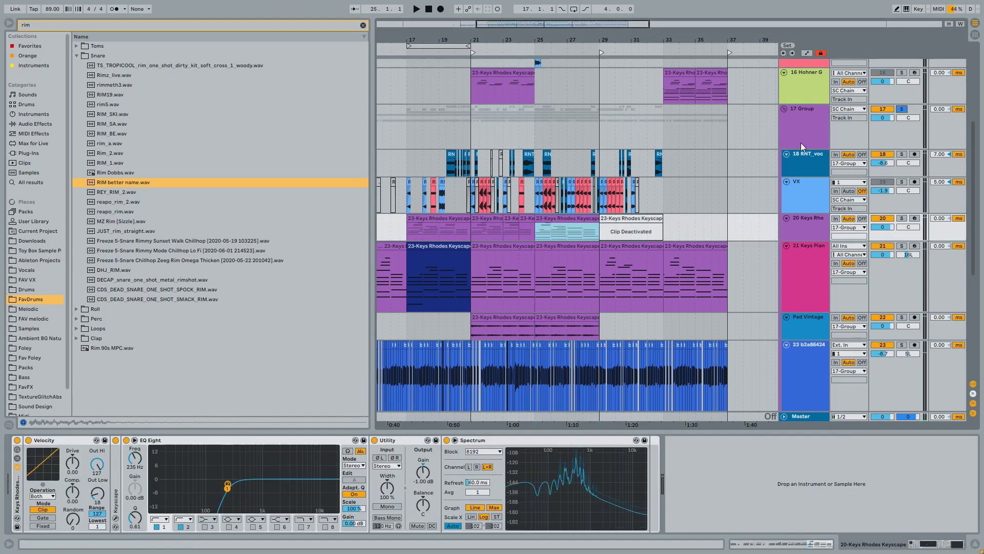
key("space")
left_click(801, 144)
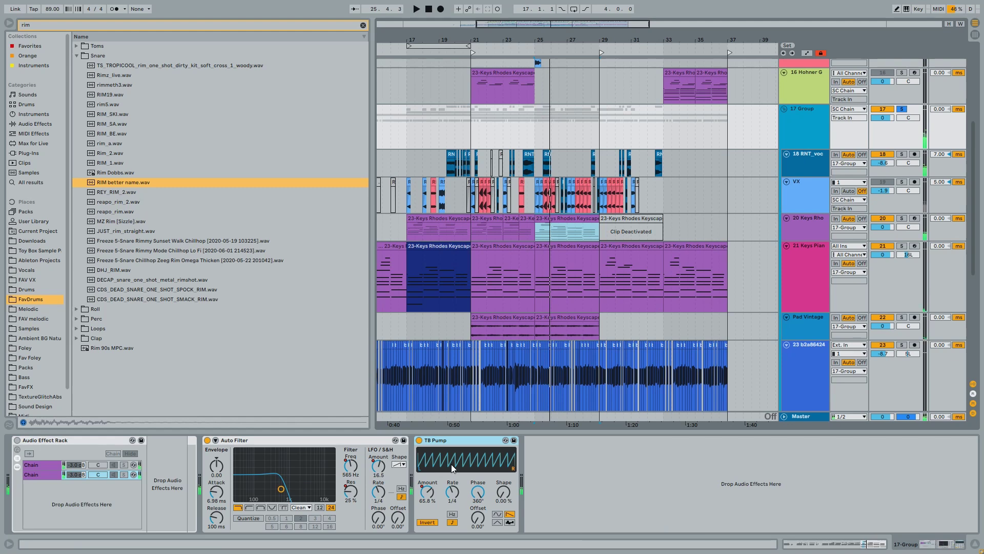
left_click(537, 131)
Select the KSHMR Acoustic Fill clip at bar 17 and audition it in solo with its effect chain shown
scroll(536, 136, "up", 4)
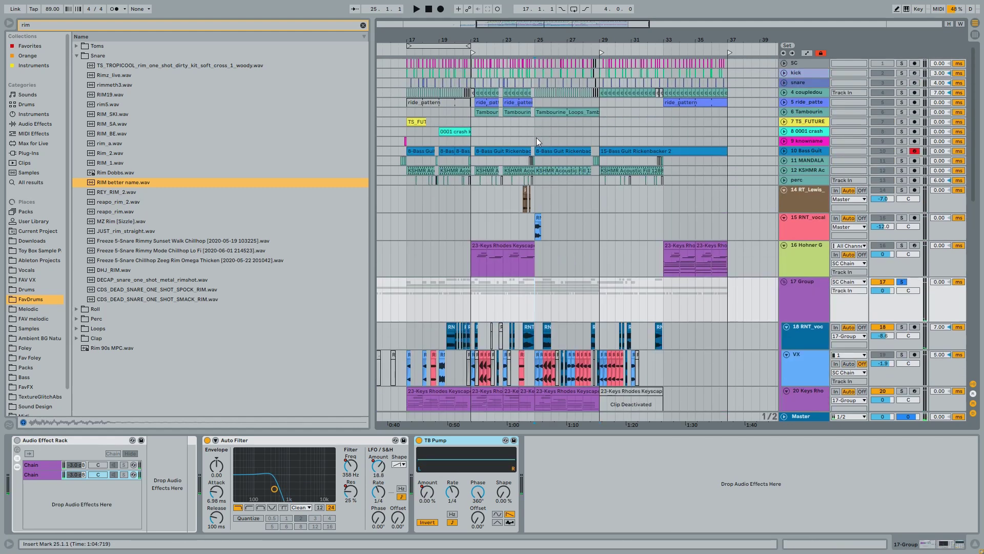
scroll(534, 138, "left", 2)
scroll(460, 155, "up", 3)
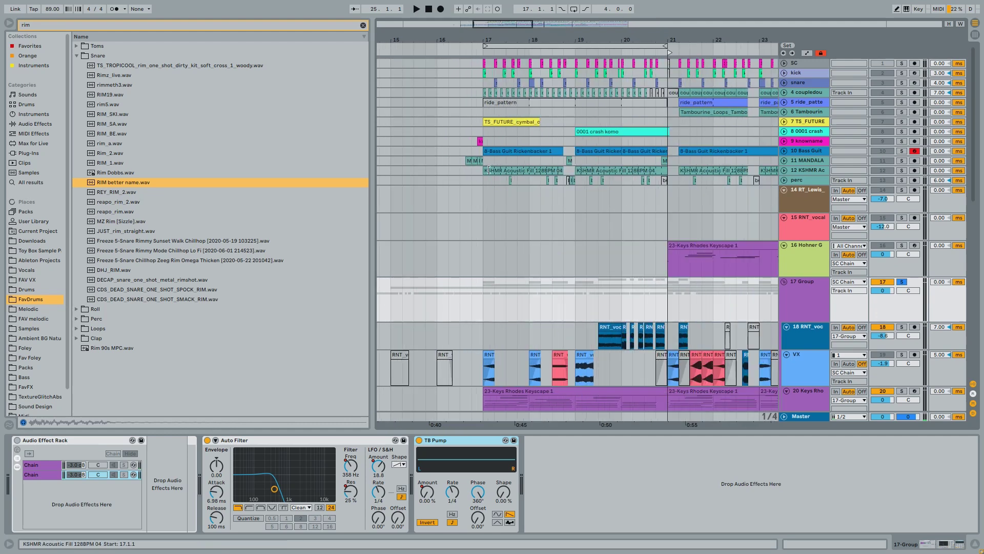
left_click(490, 170)
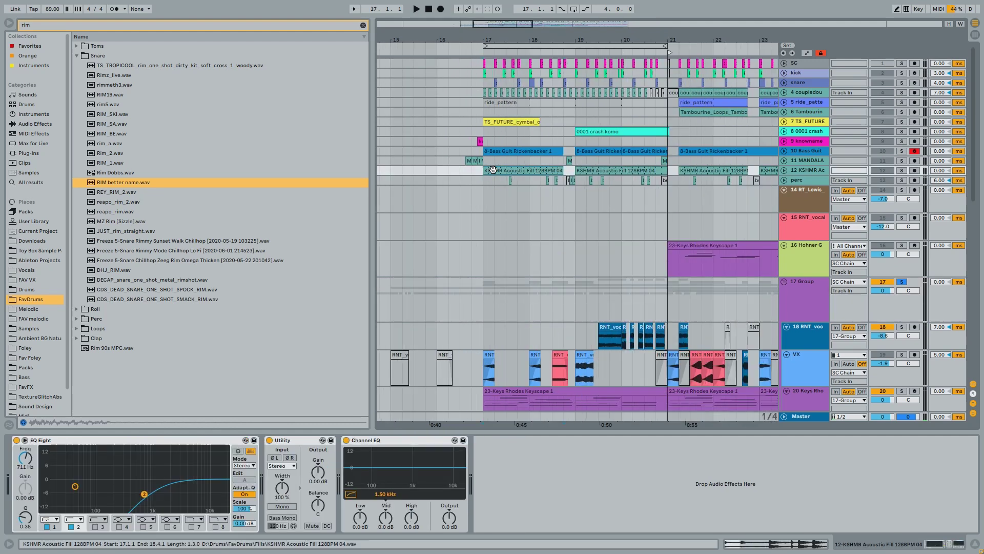
left_click(902, 170)
key("space")
key("space")
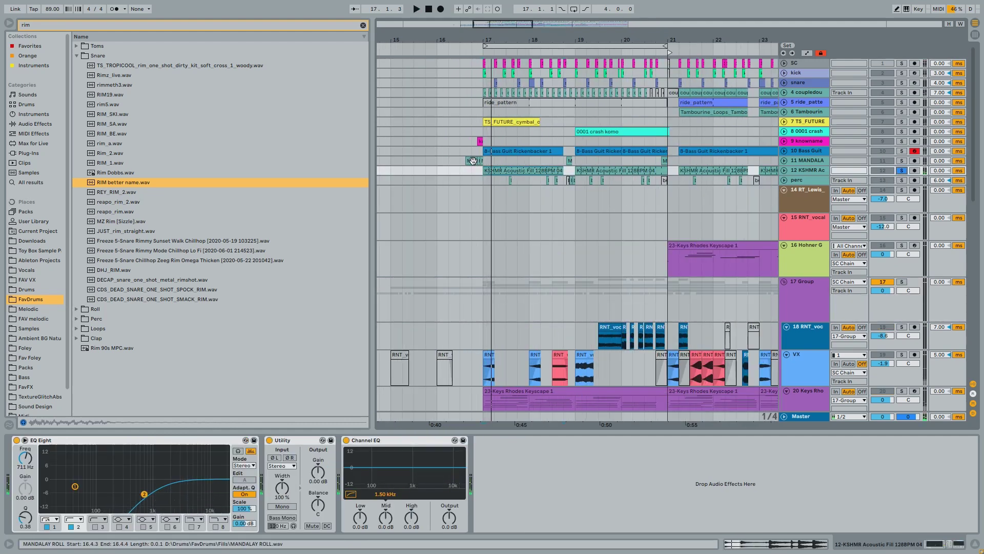
key("space")
key("space")
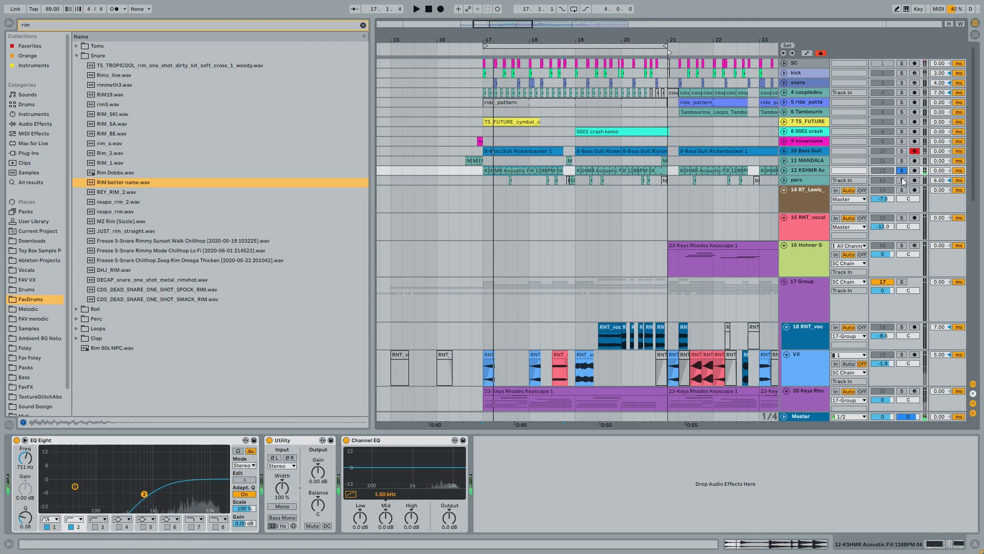
Audition the perc track in solo, add the 11 MANDALA track to the solo and play both from 18.4
left_click(509, 180)
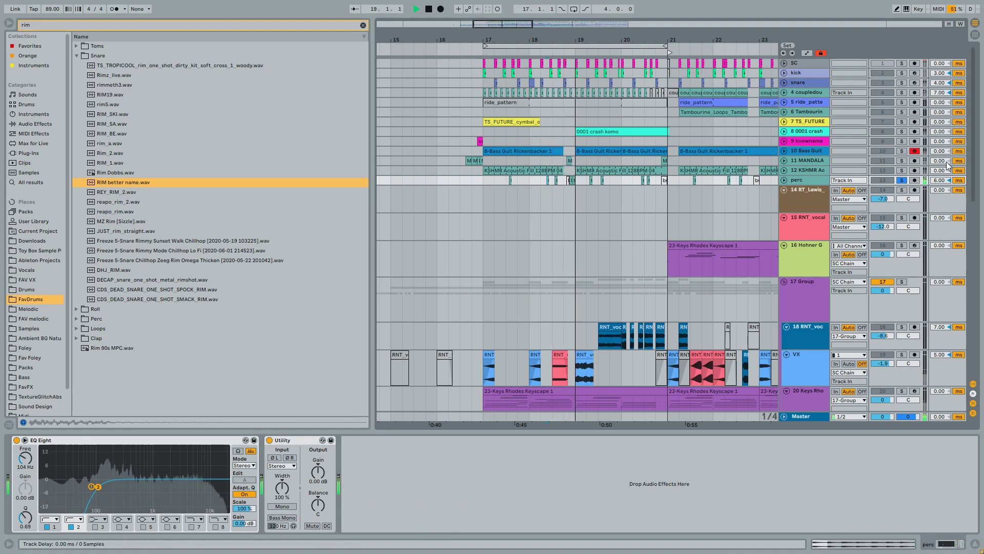
left_click(902, 161)
left_click(563, 165)
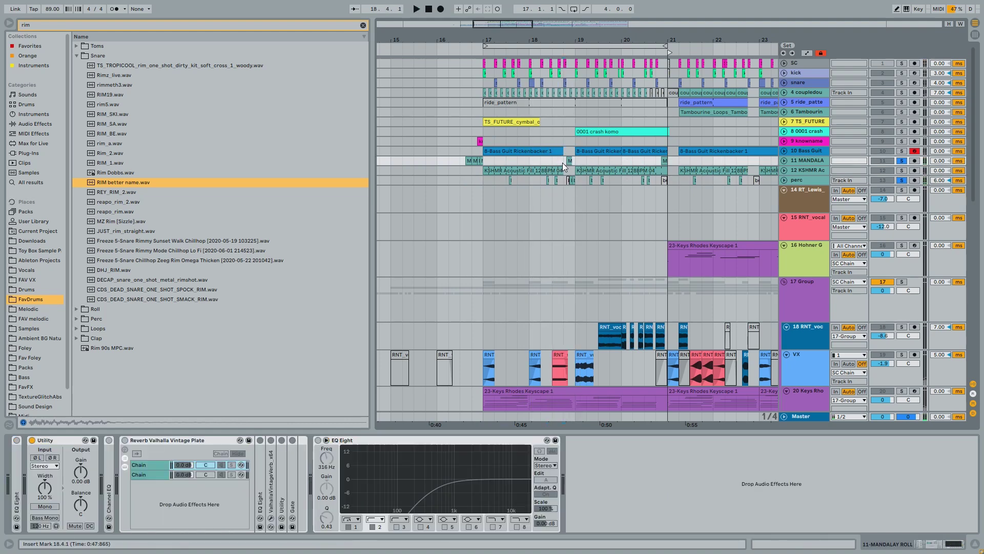
key("space")
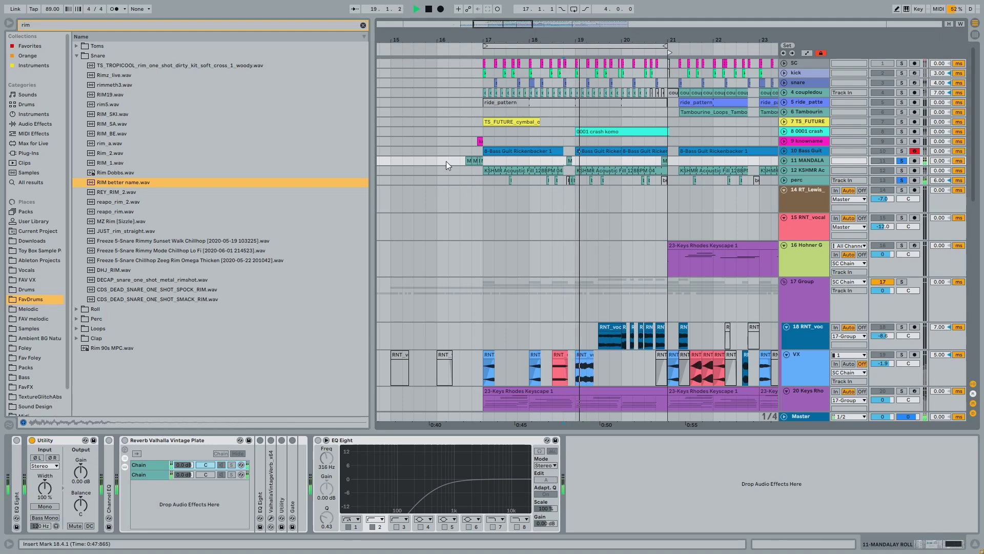
Play the MANDALAY ROLL clip at 16.3.3 with the perc track and look over the neighbouring fills
left_click(468, 158)
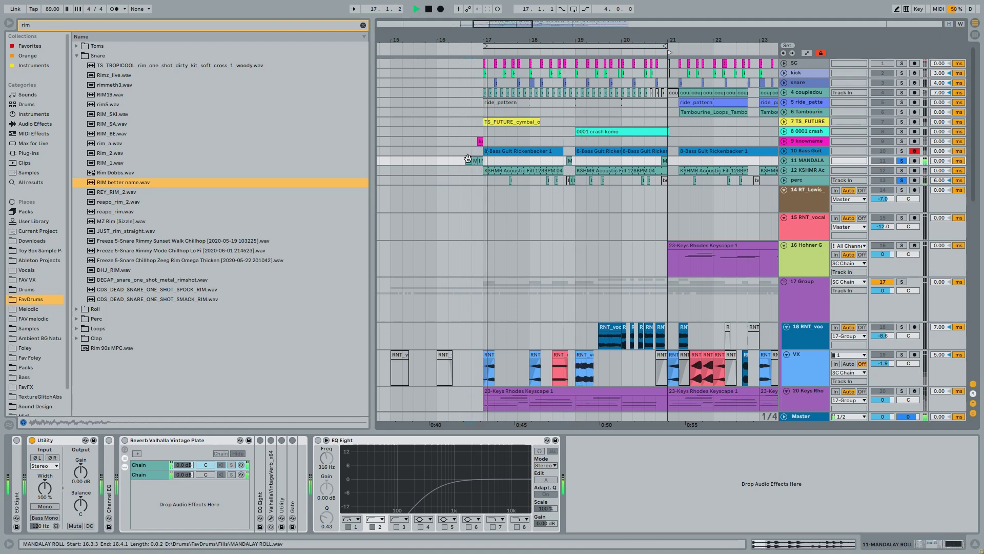
scroll(683, 371, "right", 5)
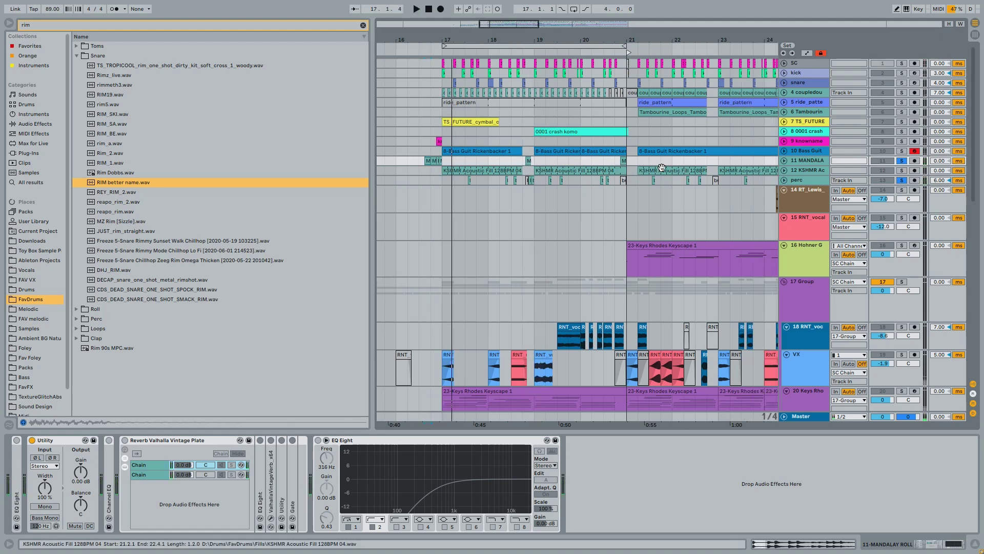
scroll(666, 164, "left", 5)
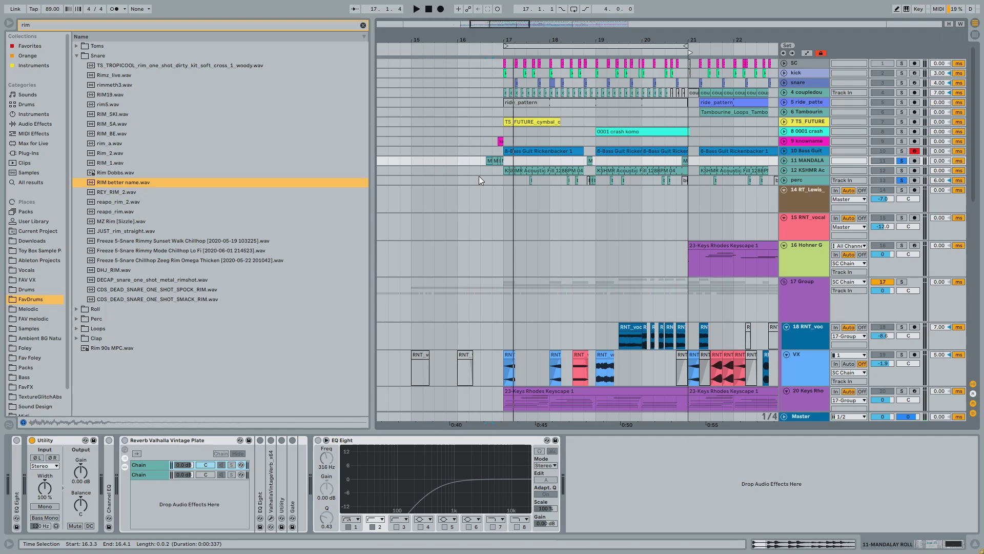
key("space")
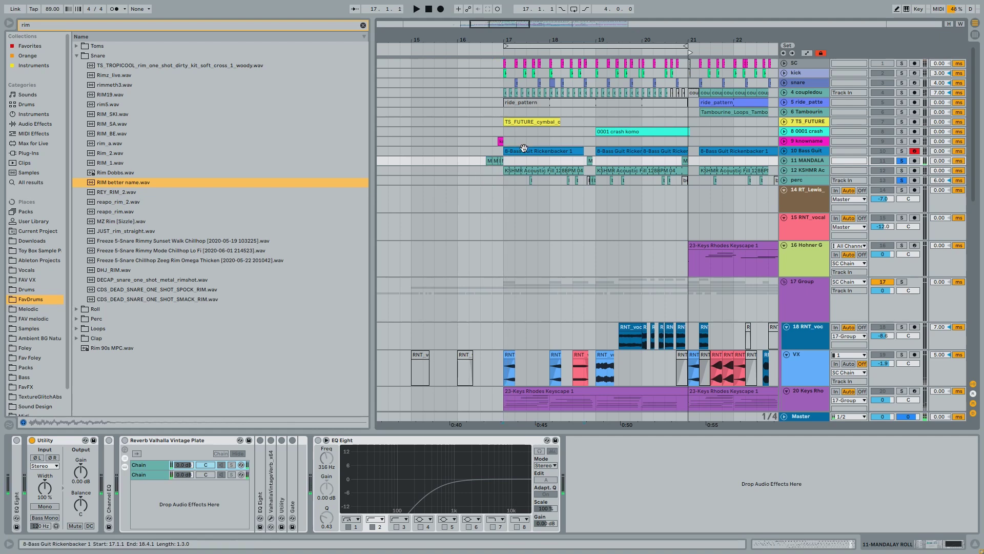
Solo the 10 Bass Guit track, play its clip from bar 17 and unfold the track
left_click(905, 150)
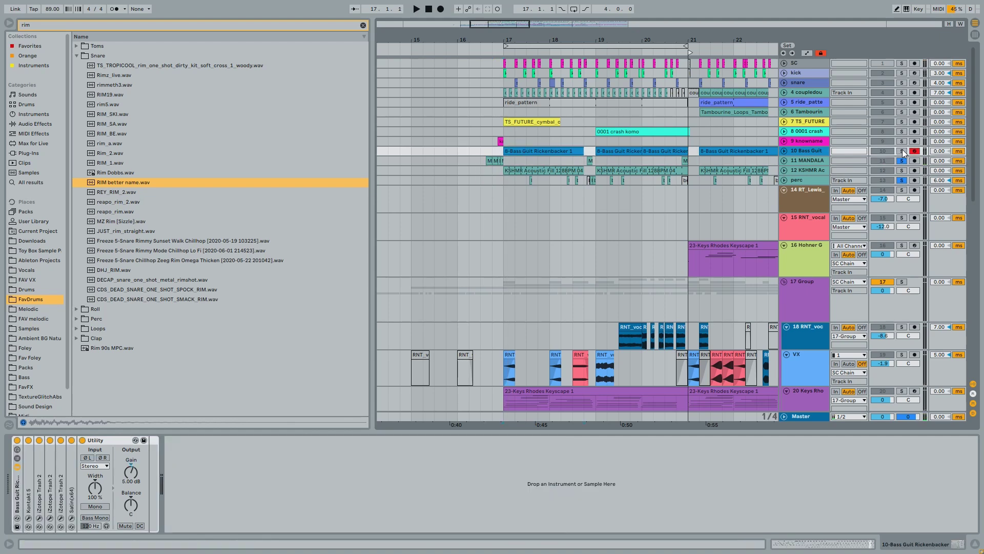
key("space")
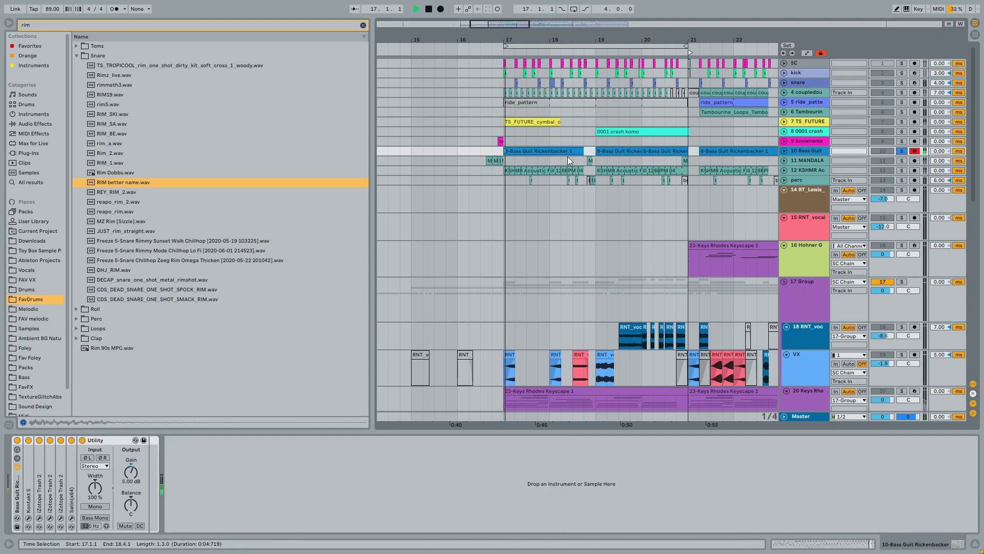
left_click(784, 150)
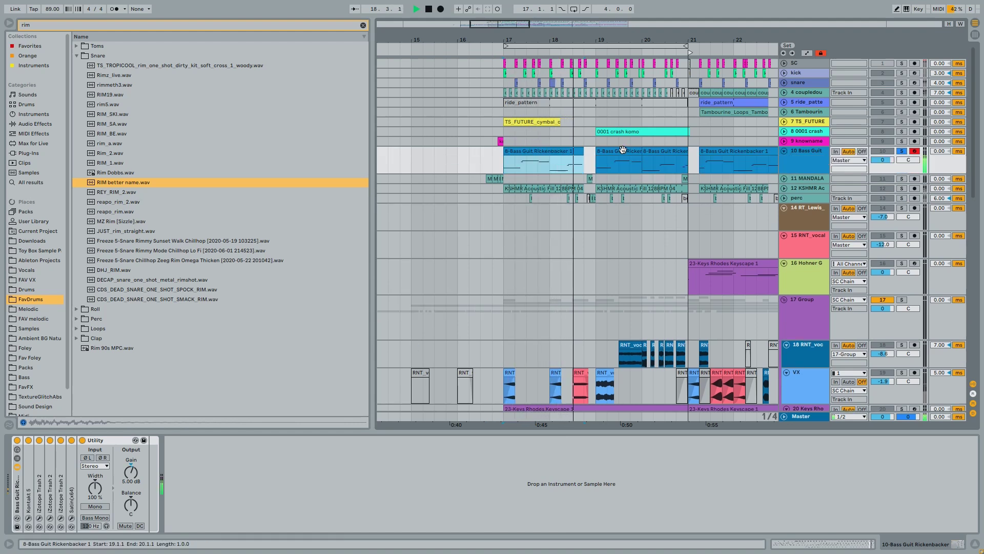
key("space")
Solo the 21 Keys Pian track too and play it together with the bass from bar 17
scroll(622, 149, "down", 6)
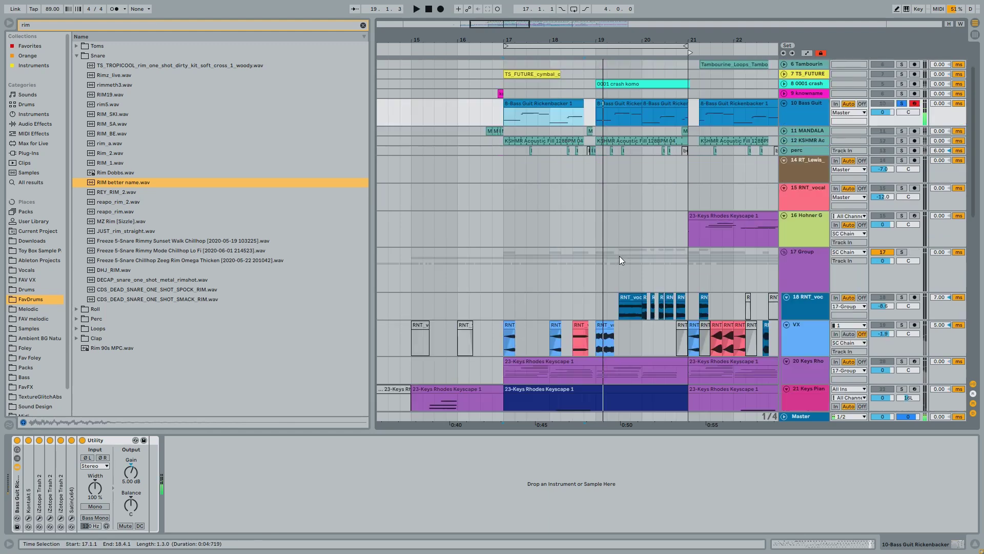
left_click(902, 280)
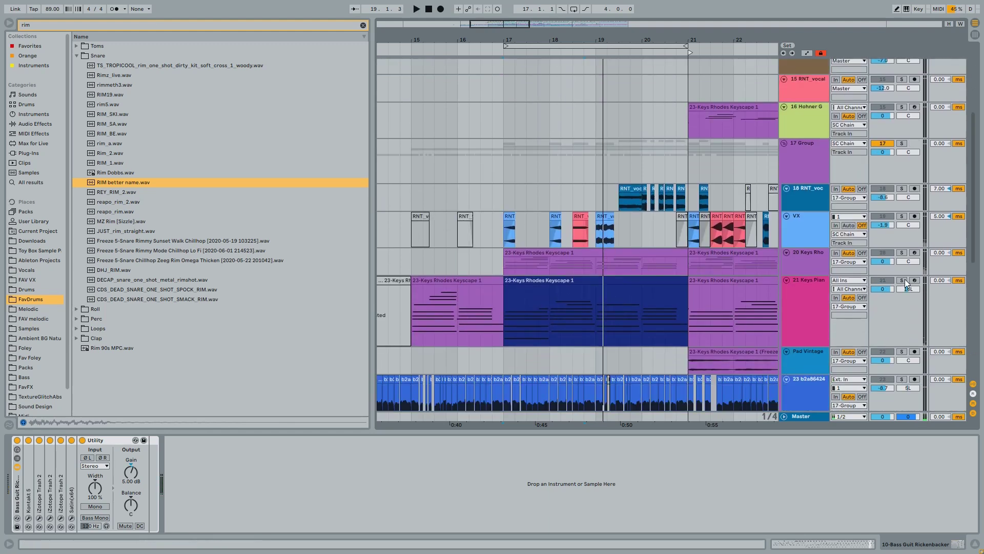
key("space")
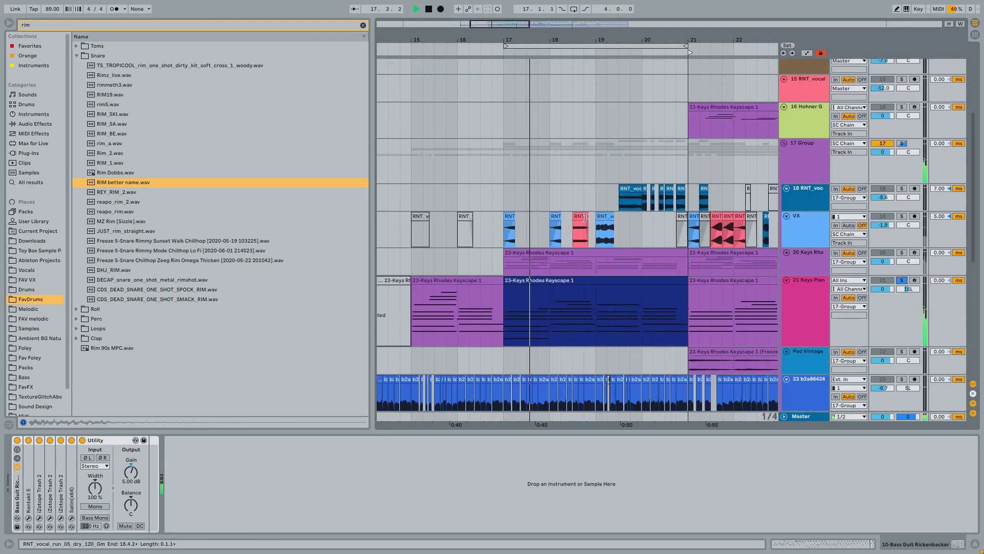
scroll(584, 217, "up", 2)
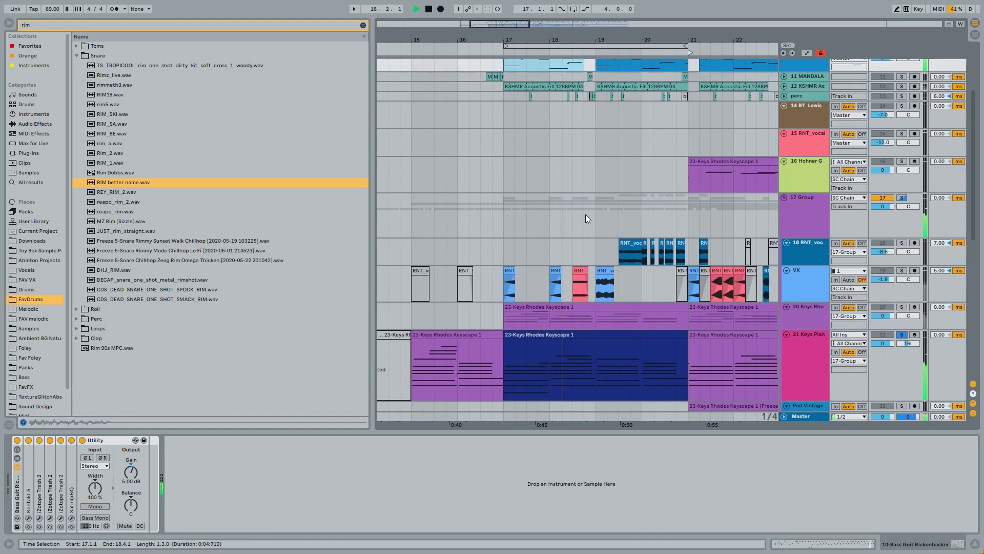
scroll(586, 218, "up", 2)
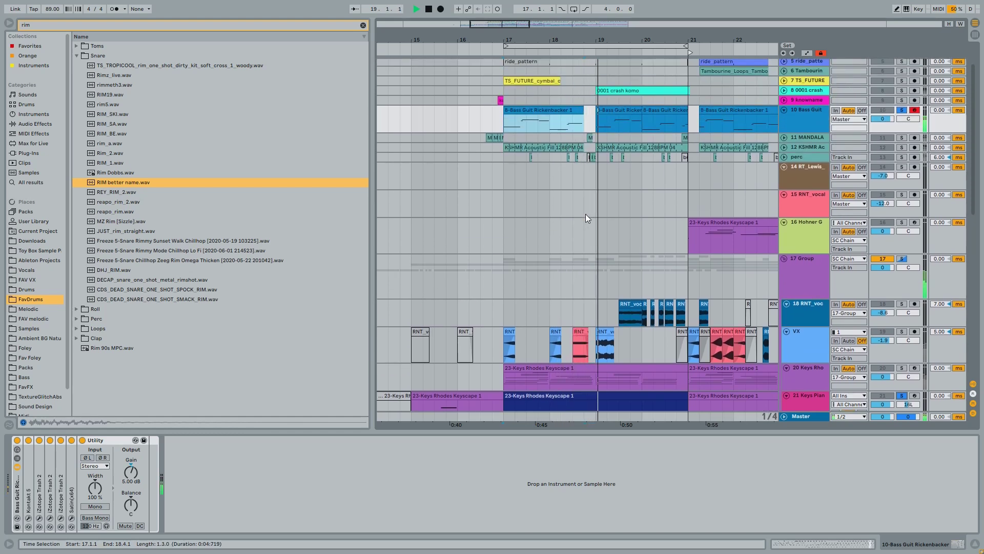
Open the bass clip at bar 19 in the note editor, enlarge its note rows and stop playback
left_click(626, 113)
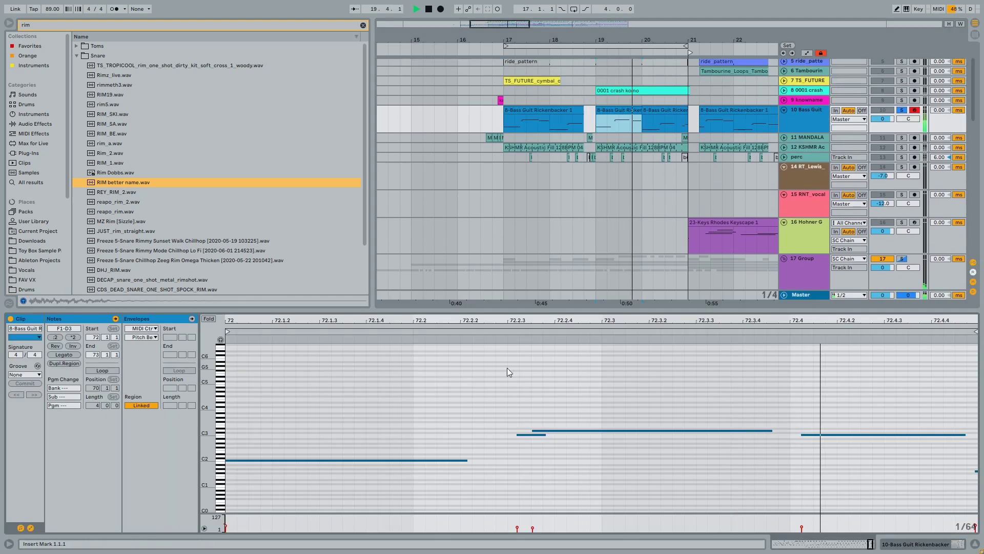
left_click_drag(220, 405, 235, 304)
key("space")
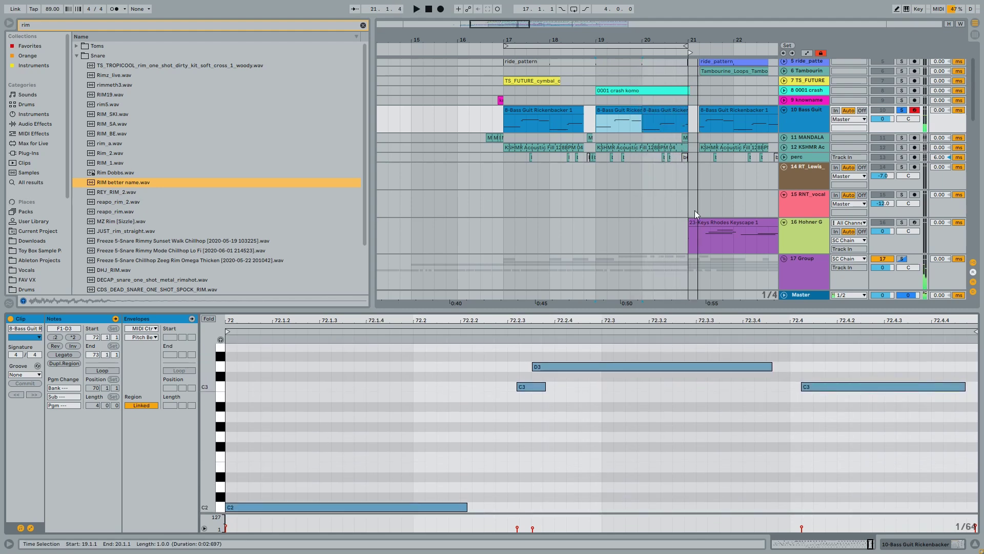
Open the bass clip at bar 17 and select its short C3, G1, C2 and G2 notes in turn
left_click(535, 109)
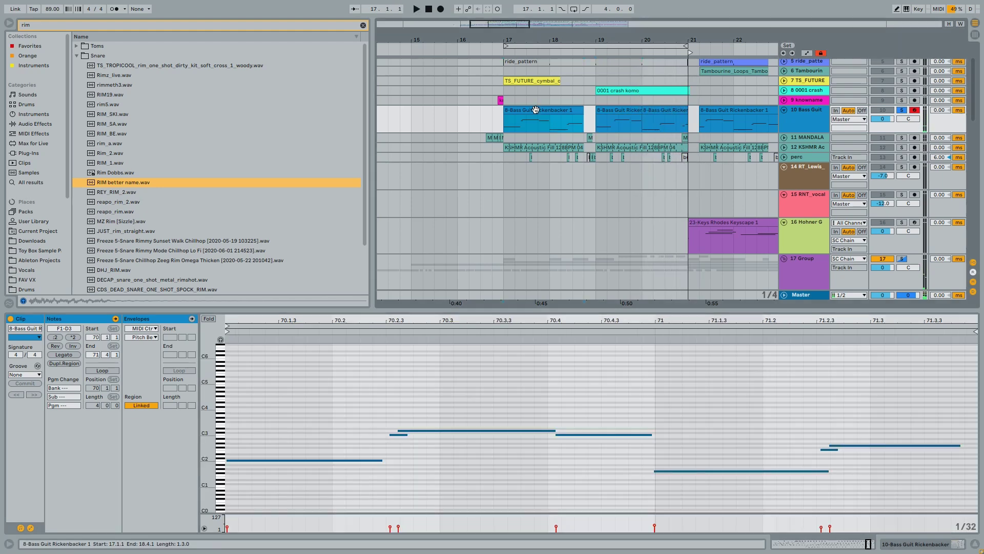
left_click(398, 435)
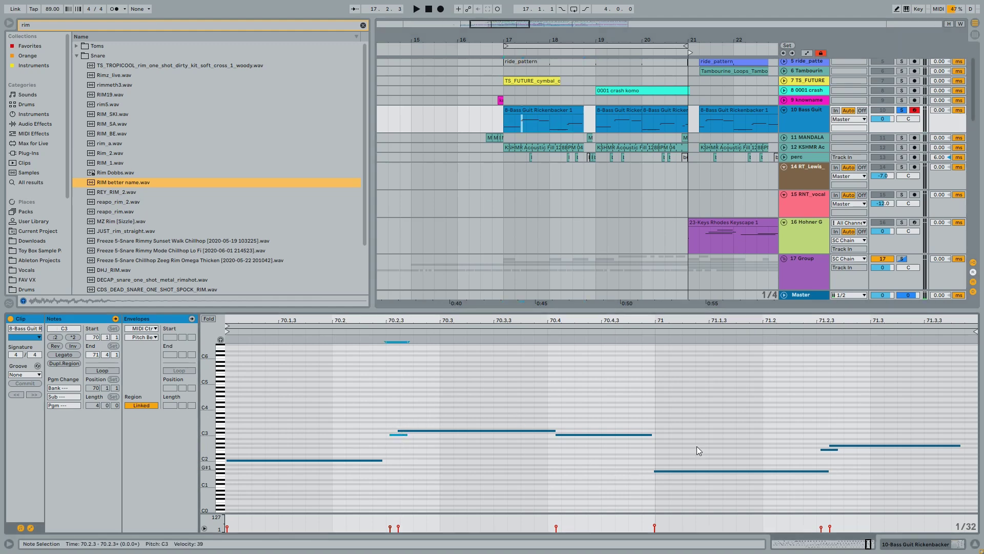
left_click(696, 470)
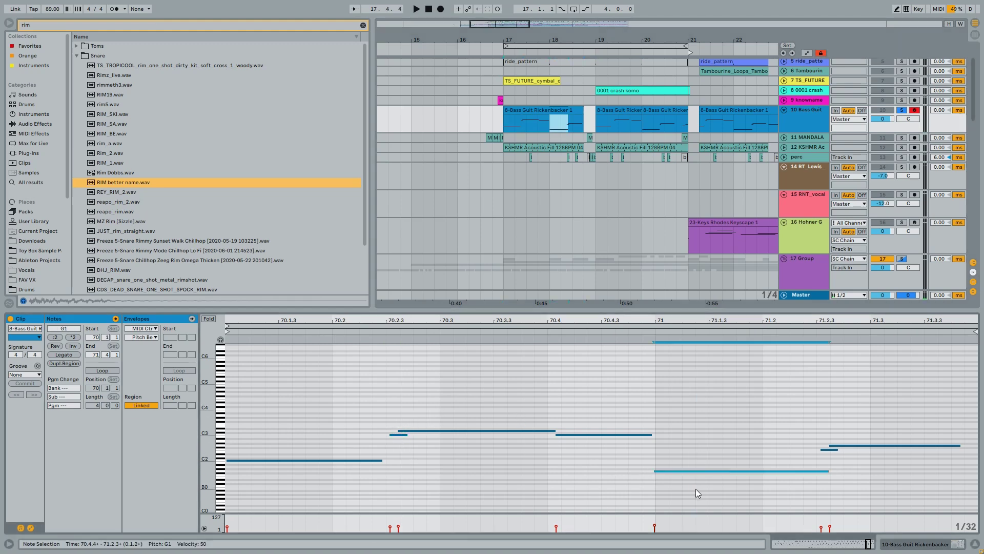
left_click(316, 460)
left_click(870, 446)
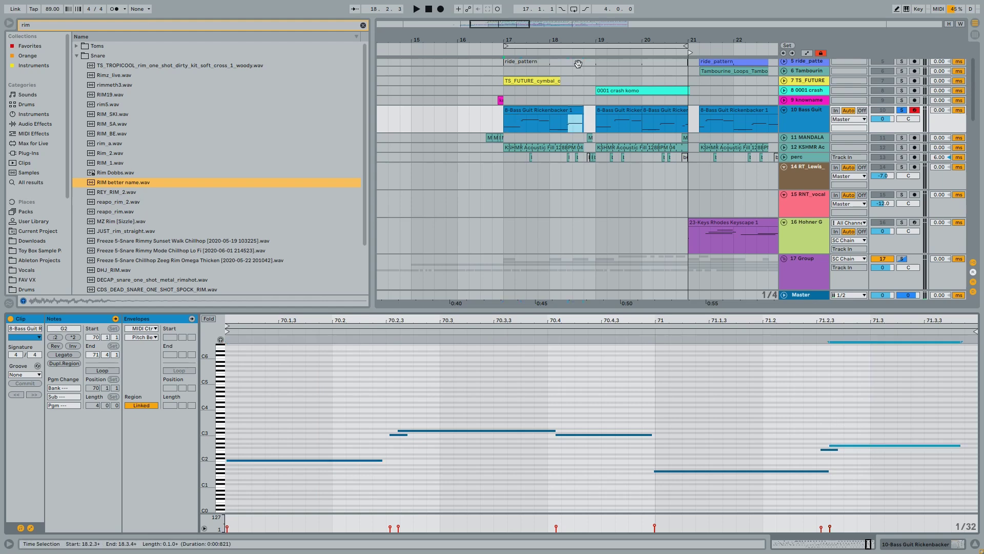
Examine the bass notes around bar 71 and select the C3 note at 70.4
left_click(611, 113)
left_click(549, 124)
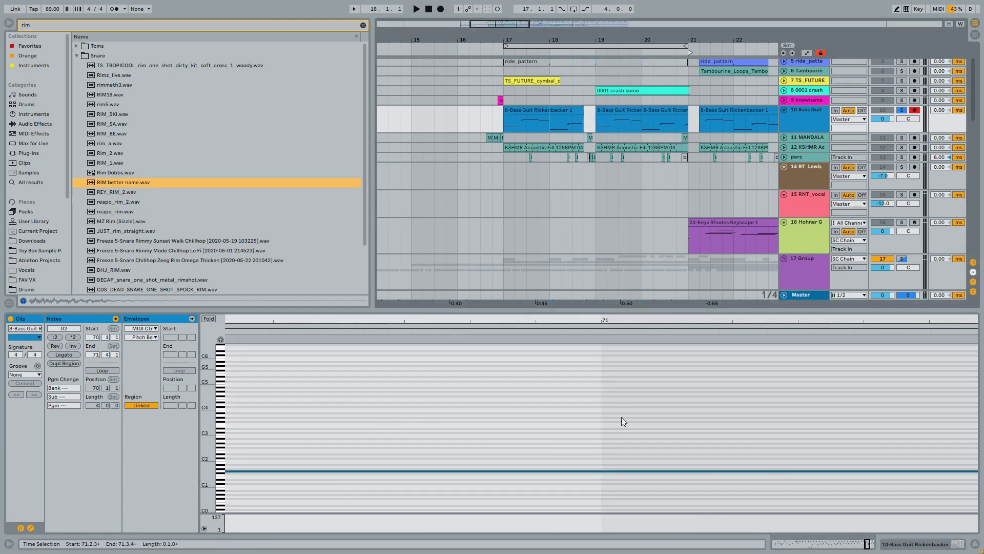
left_click(535, 337)
scroll(518, 466, "up", 5)
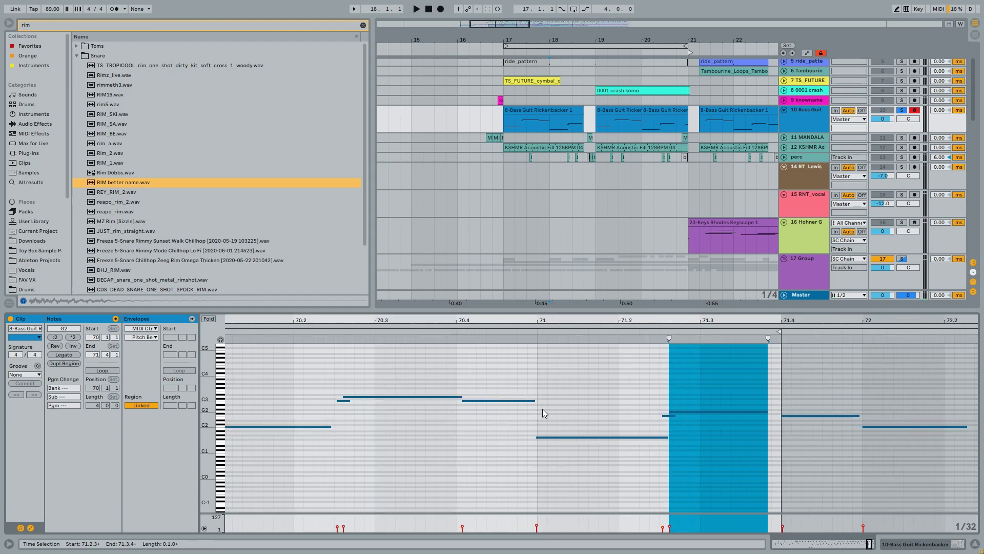
left_click(497, 400)
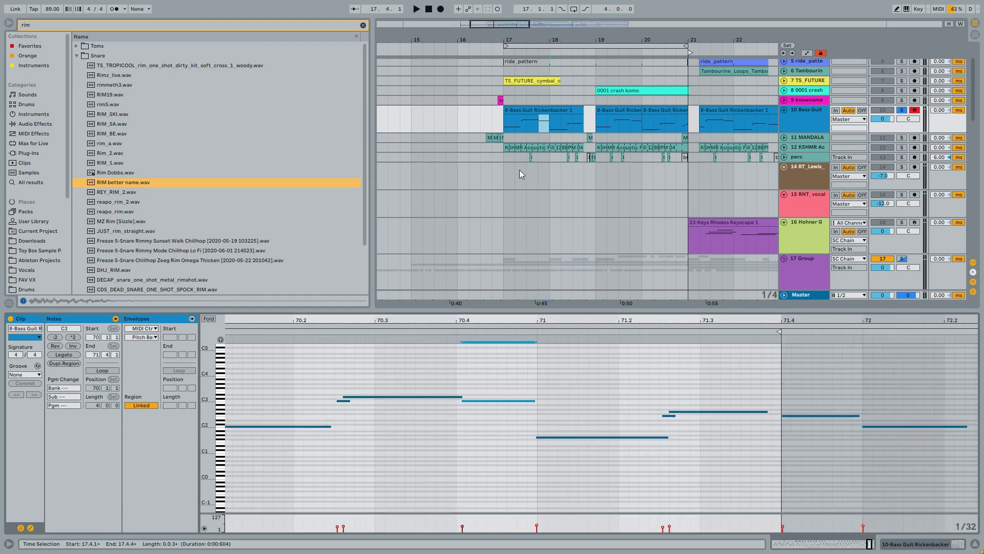
Examine the start of the bar 17 bass clip, selecting the D3 note at 70.2.3 and the C3 note at 70.4
left_click(530, 121)
left_click(506, 121)
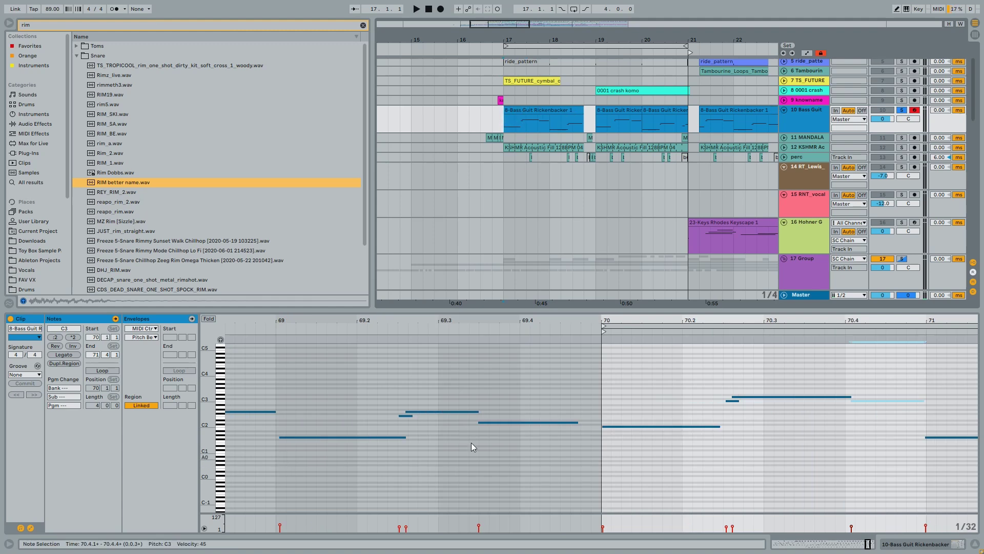
left_click_drag(780, 379, 778, 417)
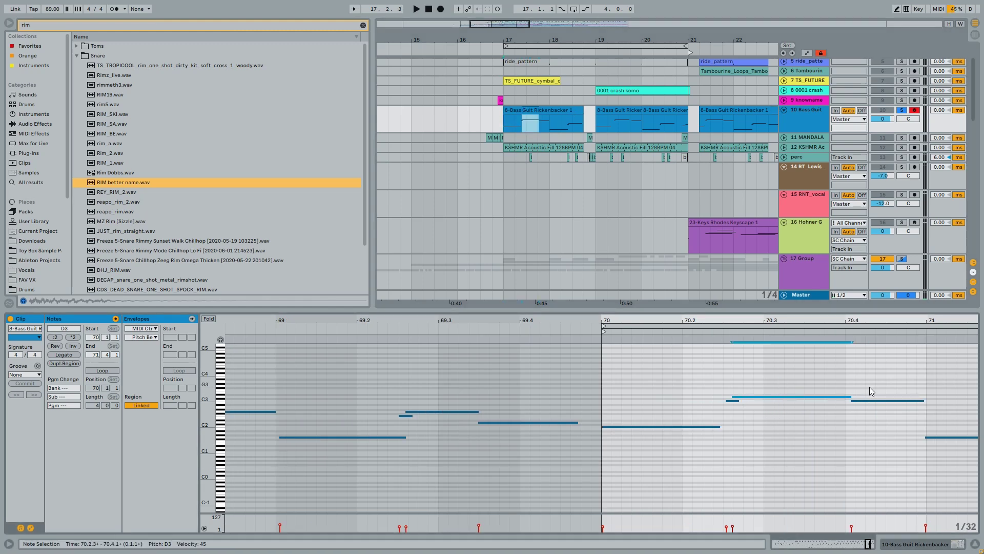
left_click_drag(869, 387, 867, 423)
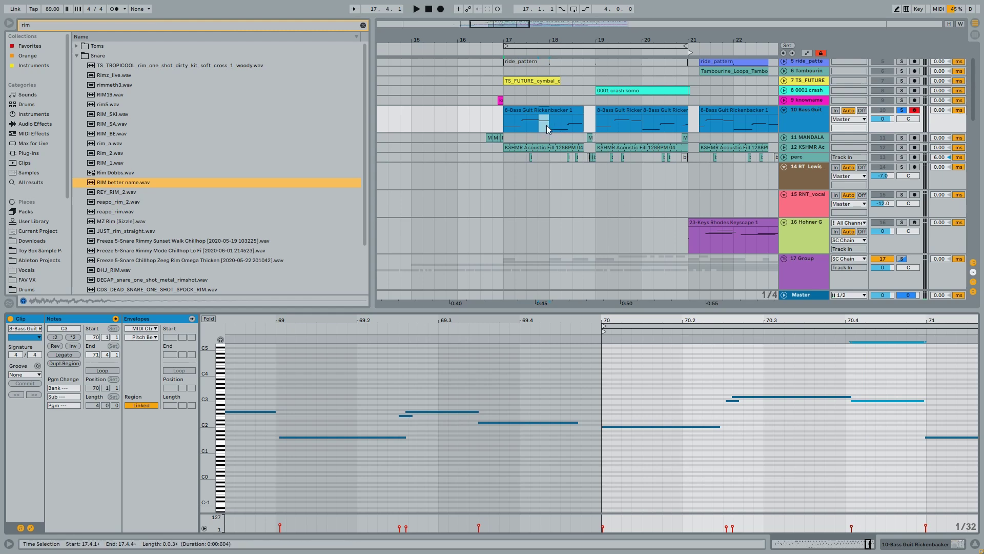
scroll(545, 126, "up", 4)
scroll(545, 127, "right", 3)
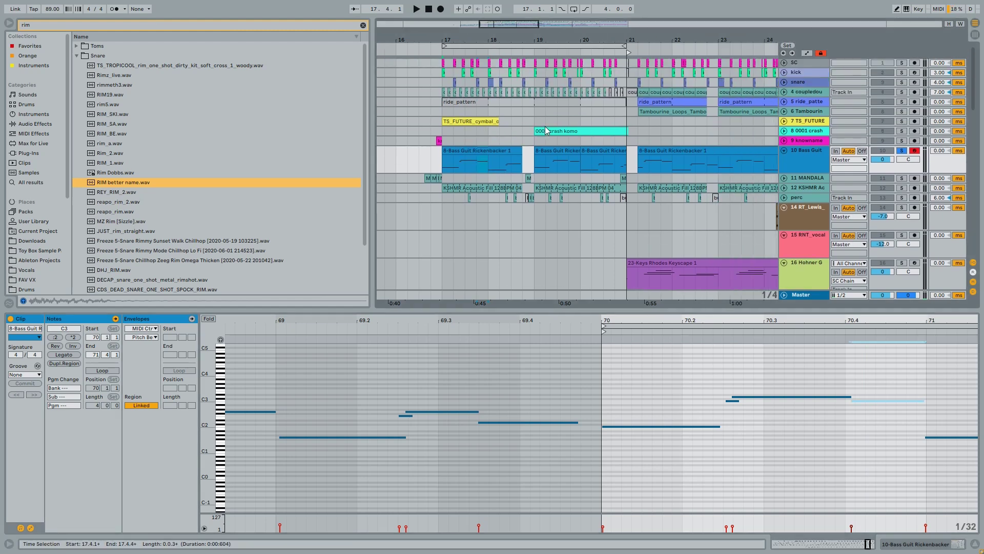
Open the bass clip at bar 21 in the note editor and play it
scroll(546, 126, "down", 4)
left_click(610, 150)
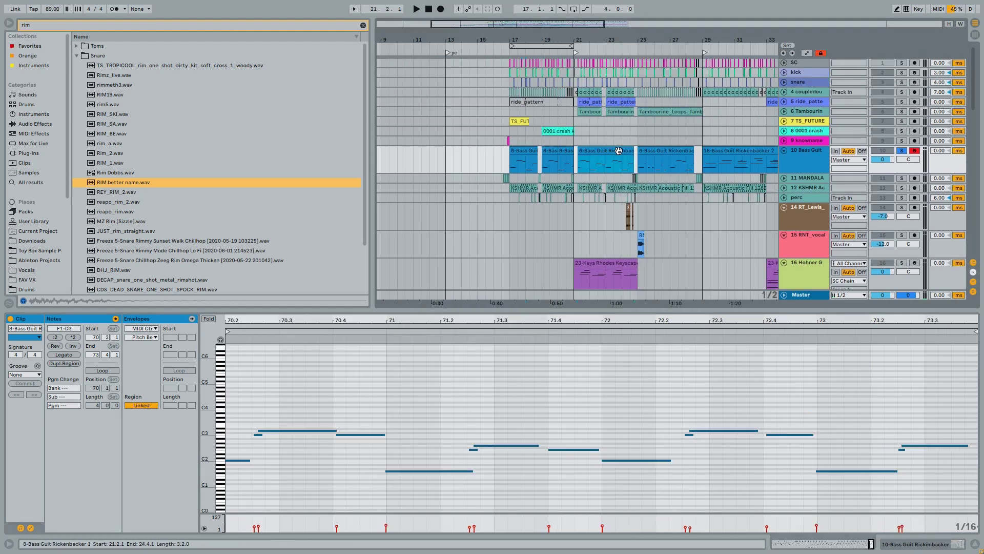
scroll(593, 174, "right", 3)
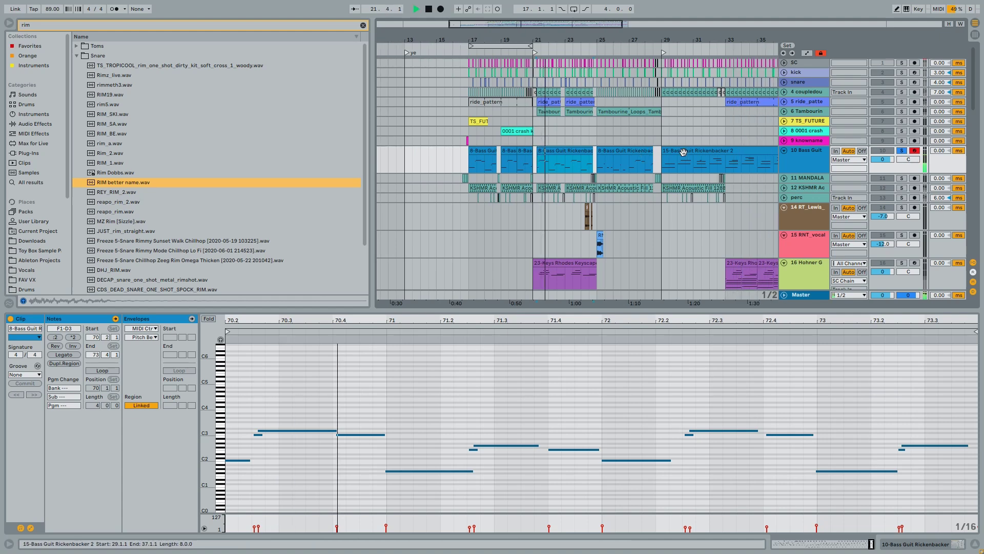
Open the bass clip at bar 29 in the note editor and play it from its start
scroll(657, 164, "up", 4)
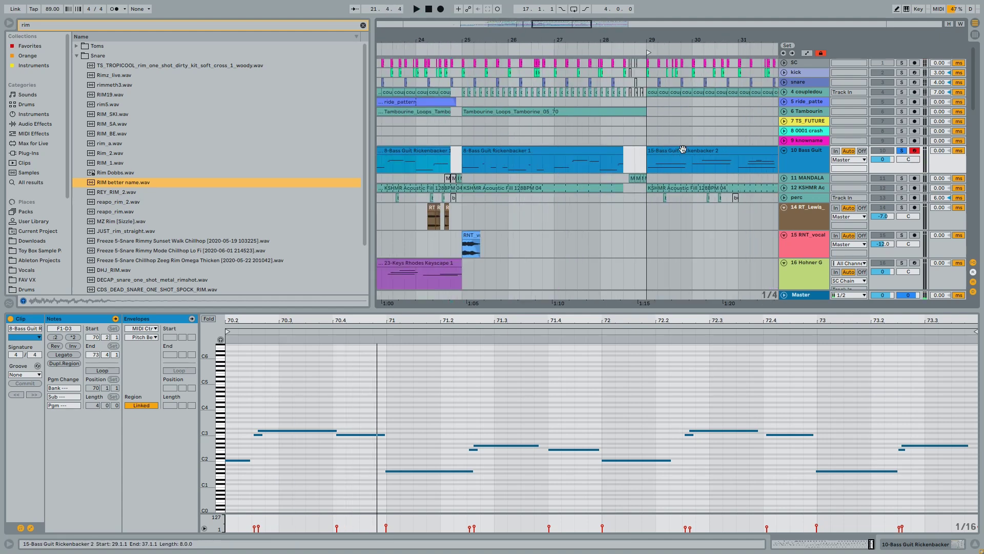
left_click(683, 149)
scroll(676, 149, "down", 3)
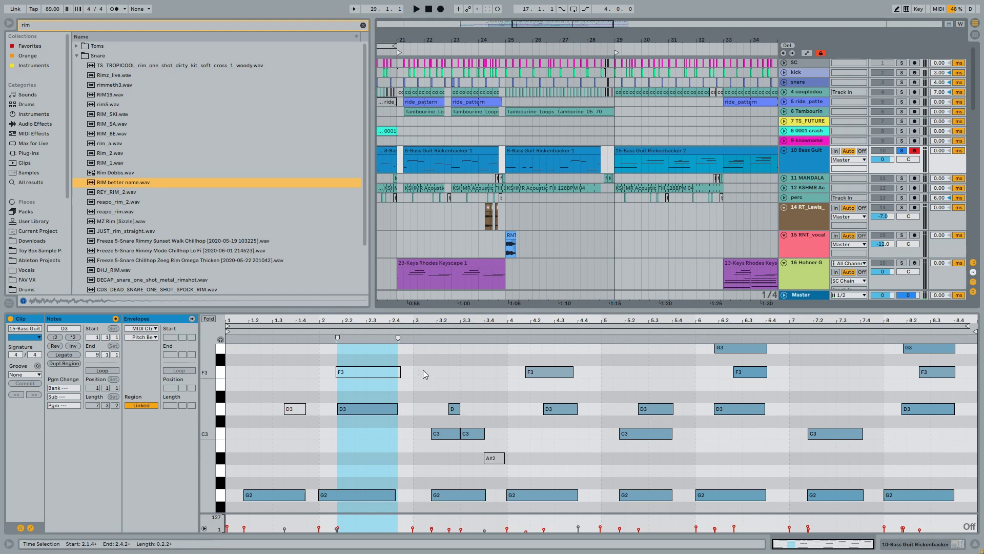
key("space")
scroll(375, 410, "down", 5)
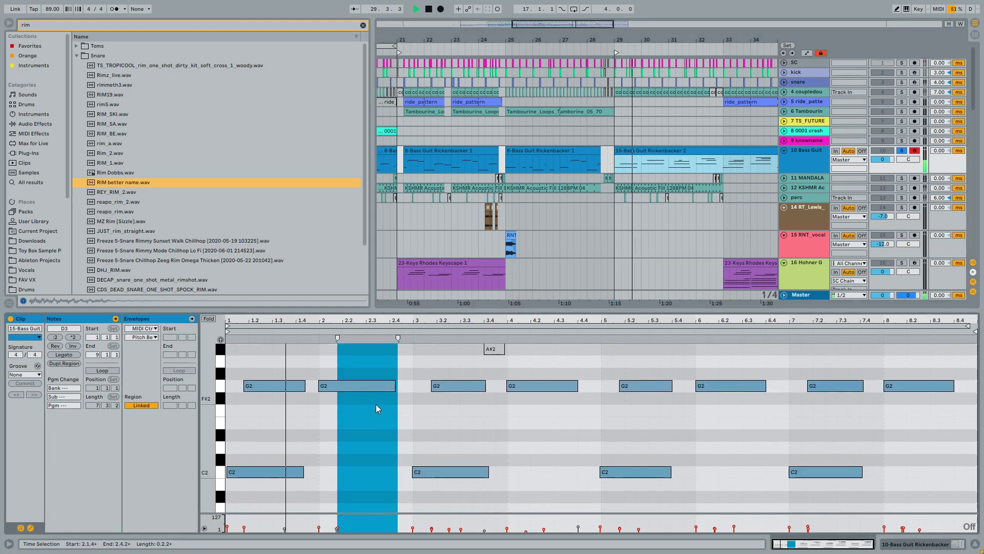
Stop playback and reduce the note row height of the bar 29 bass clip to examine its notes from C2 to F3
key("space")
scroll(376, 405, "down", 2)
scroll(349, 405, "up", 4)
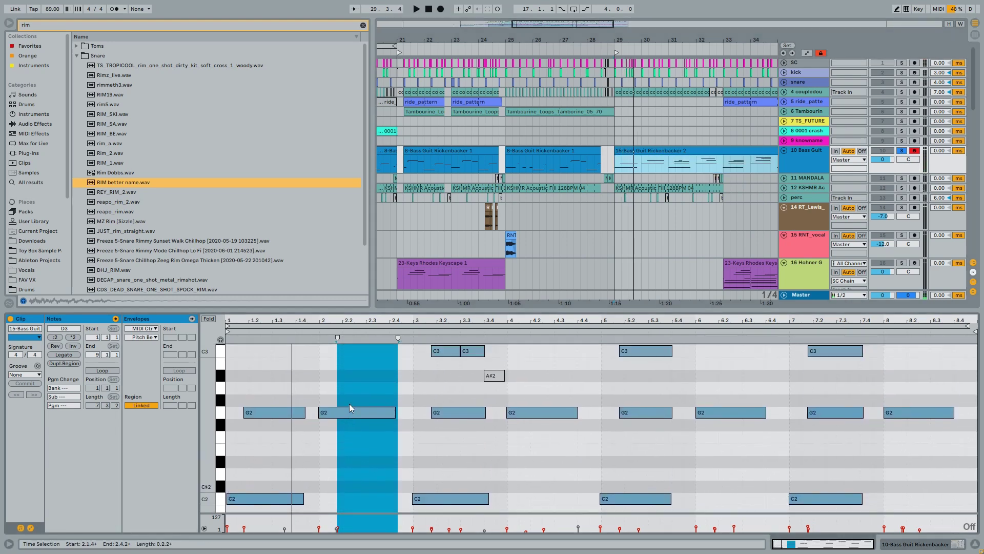
scroll(350, 407, "up", 2)
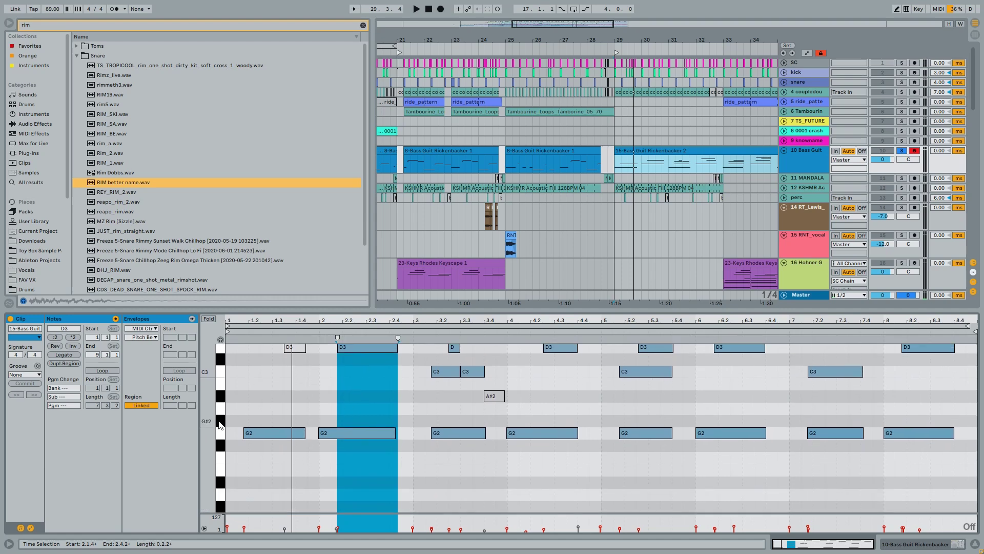
mouse_move(219, 424)
left_mouse_down()
mouse_move(205, 433)
mouse_move(209, 423)
left_mouse_up()
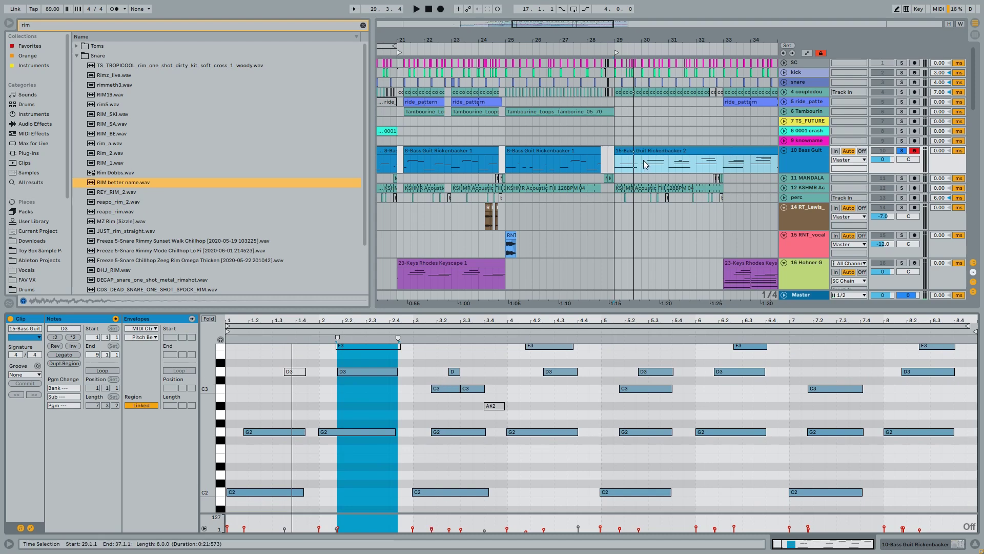
Unfold and solo the 0001 crash track and play its crash clip briefly from bar 19
scroll(646, 164, "left", 1)
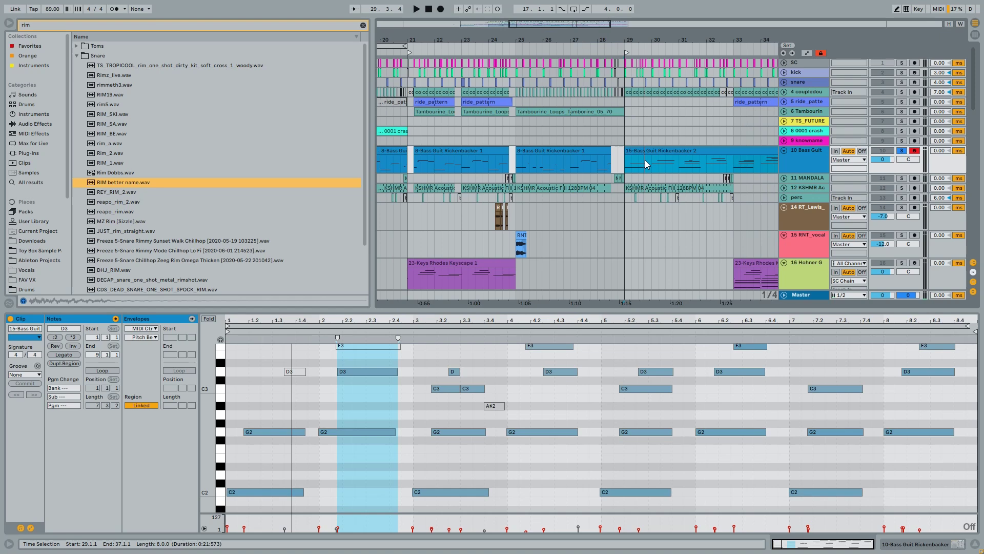
scroll(646, 164, "left", 6)
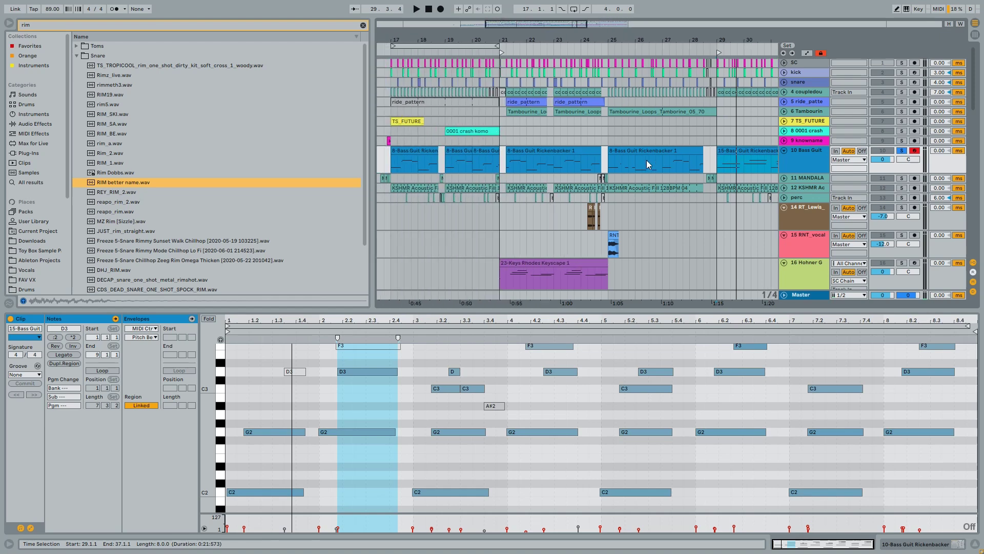
scroll(648, 164, "left", 3)
left_click(868, 128)
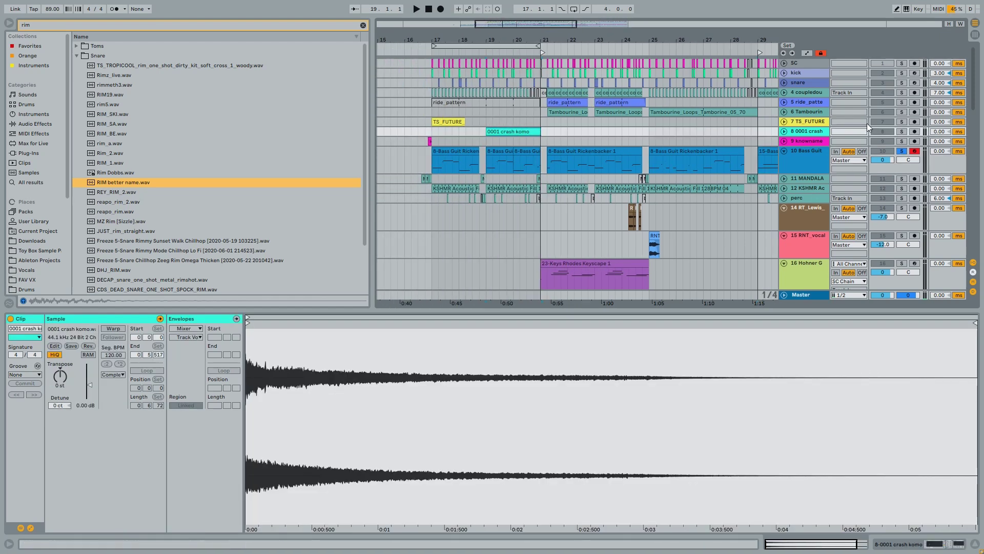
left_click(785, 131)
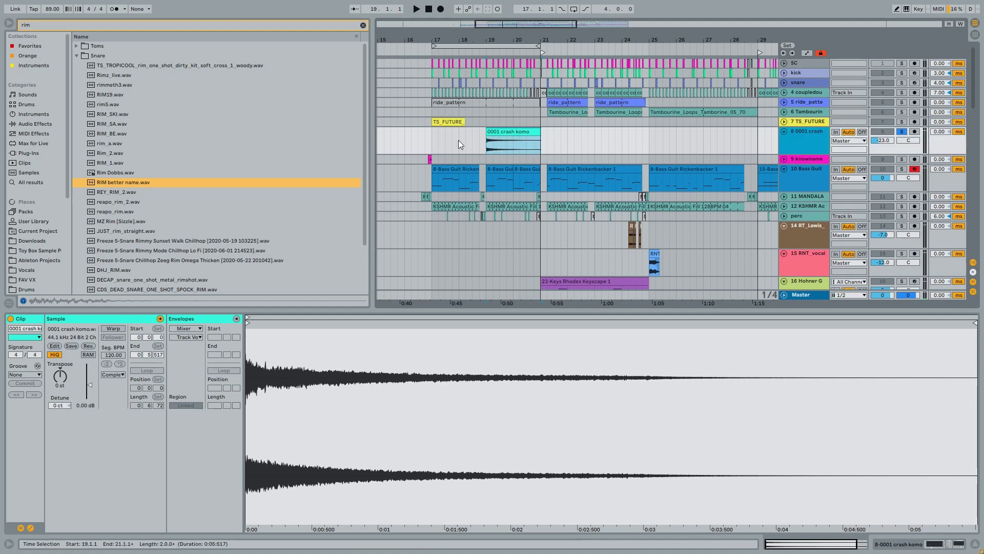
left_click(506, 132)
key("space")
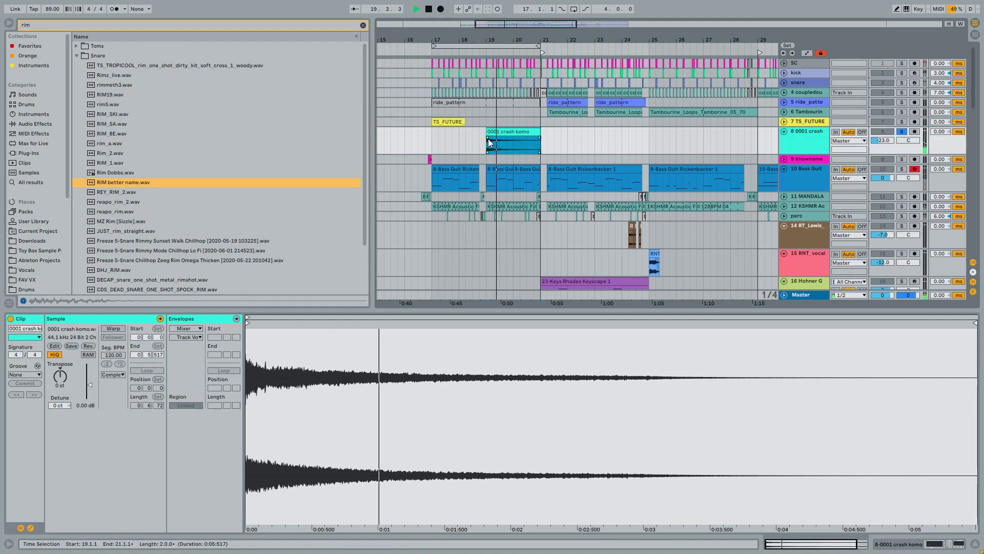
key("space")
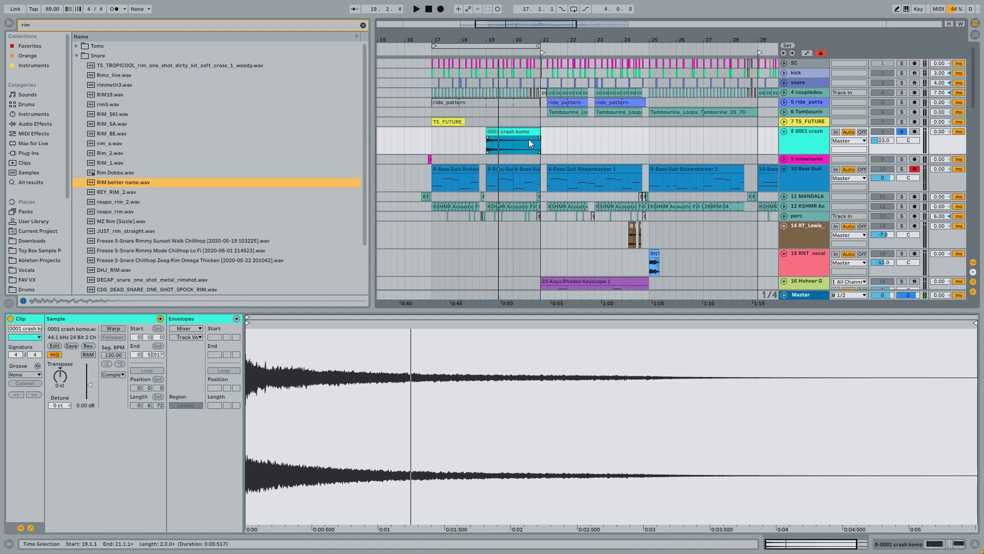
Solo the TS_FUTURE cymbal track, play its clip from bar 17, stop and turn the solo off
left_click(884, 121)
key("space")
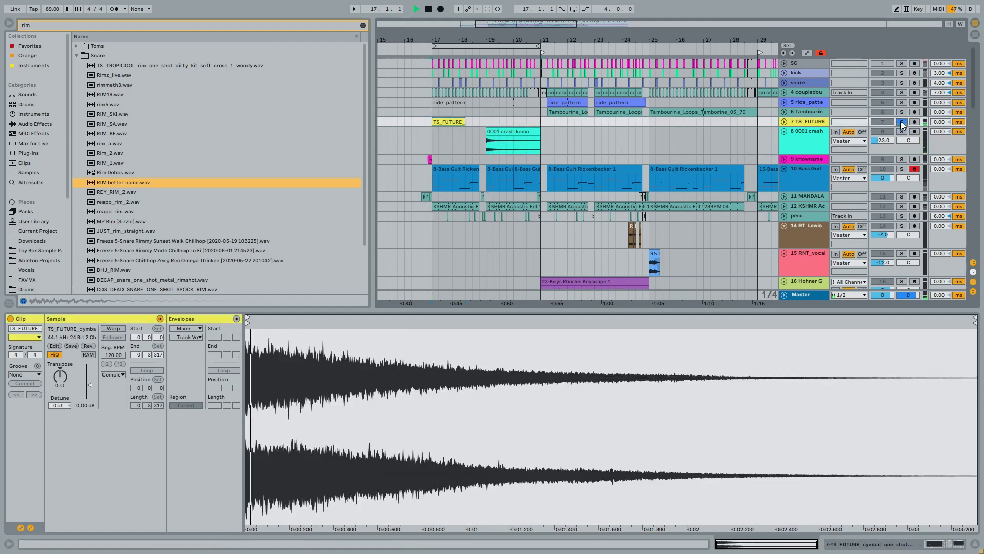
left_click(901, 121)
key("space")
left_click(901, 121)
Open the tambourine loop clip at bar 21, solo its track and play it
left_click(563, 112)
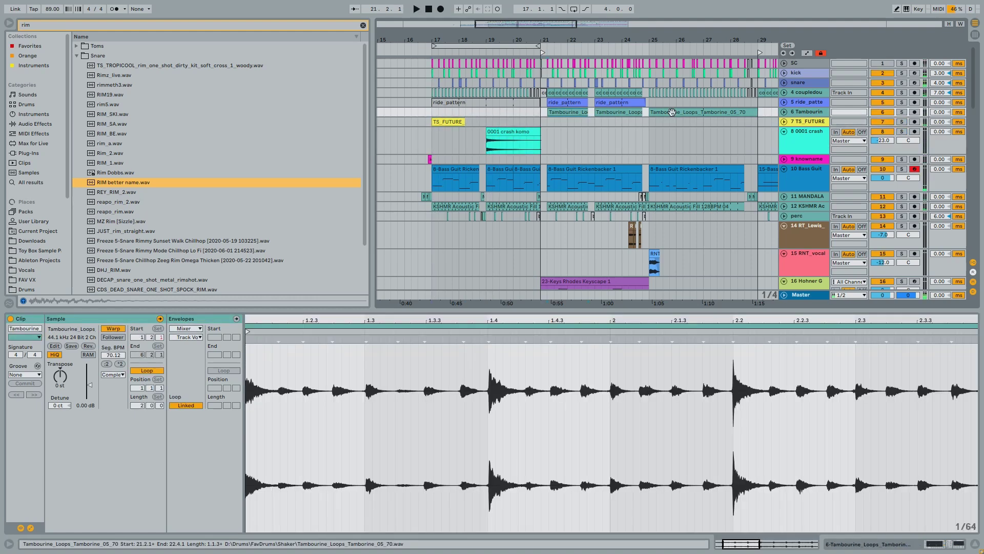
left_click(902, 111)
key("space")
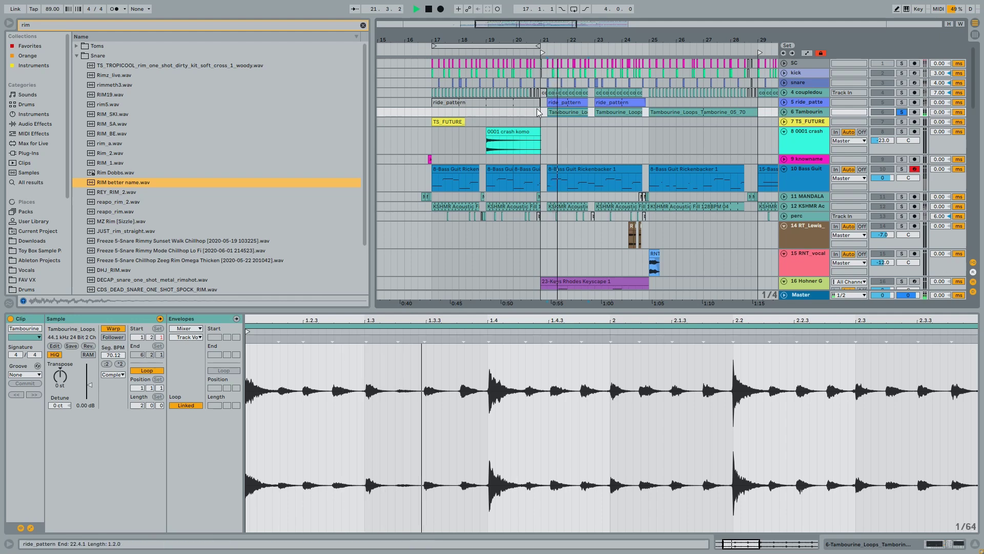
Open the ride_pattern clip at bar 21, then solo, unfold and play its track before stopping
left_click(565, 102)
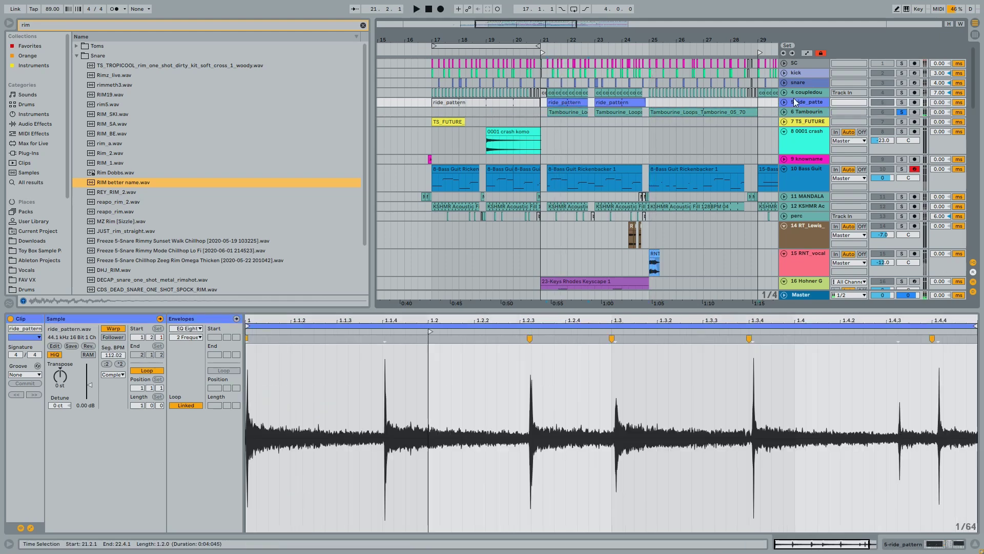
left_click(901, 102)
left_click(784, 102)
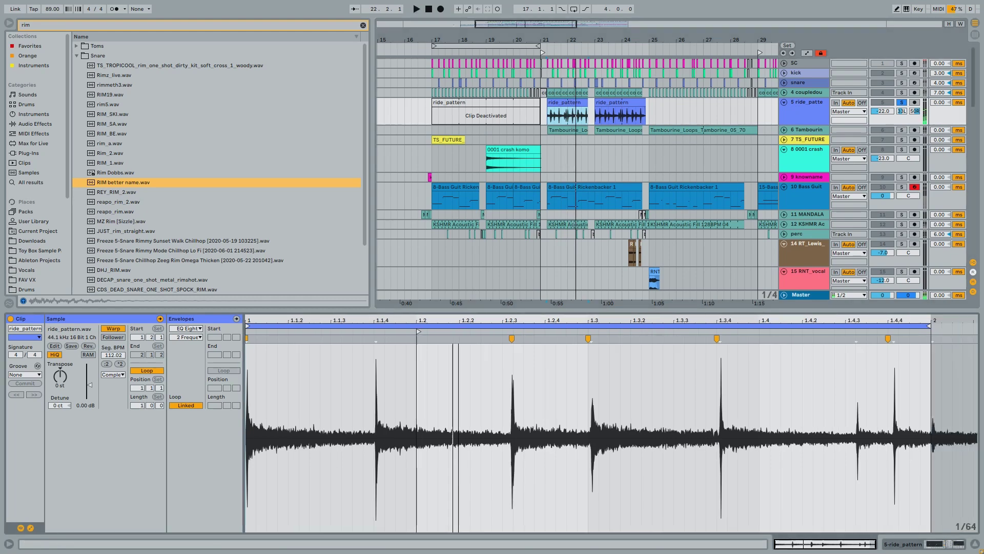
key("space")
Open the coupledoublehatz clip at bar 21, solo and unfold its track, and play it before stopping
left_click(597, 93)
left_click(597, 94)
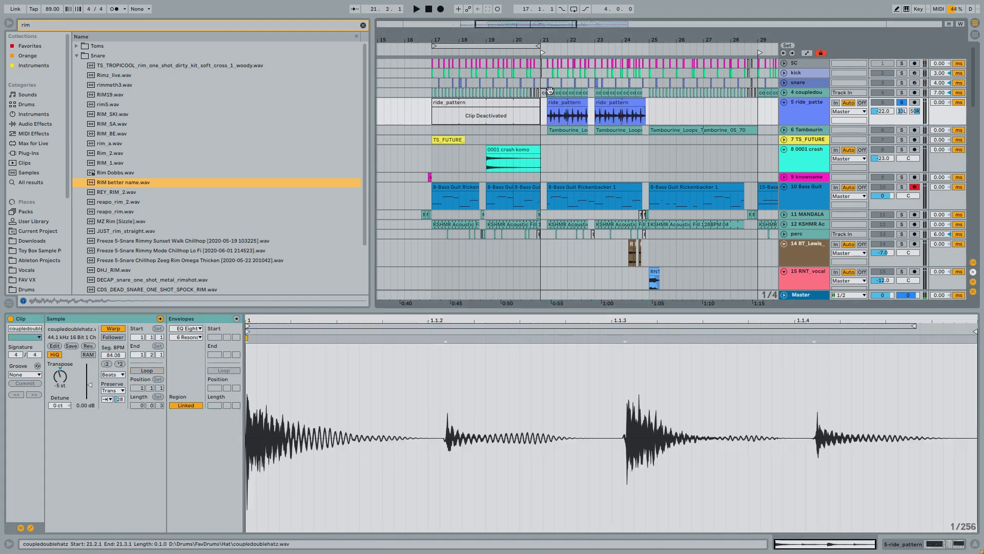
left_click(901, 92)
key("space")
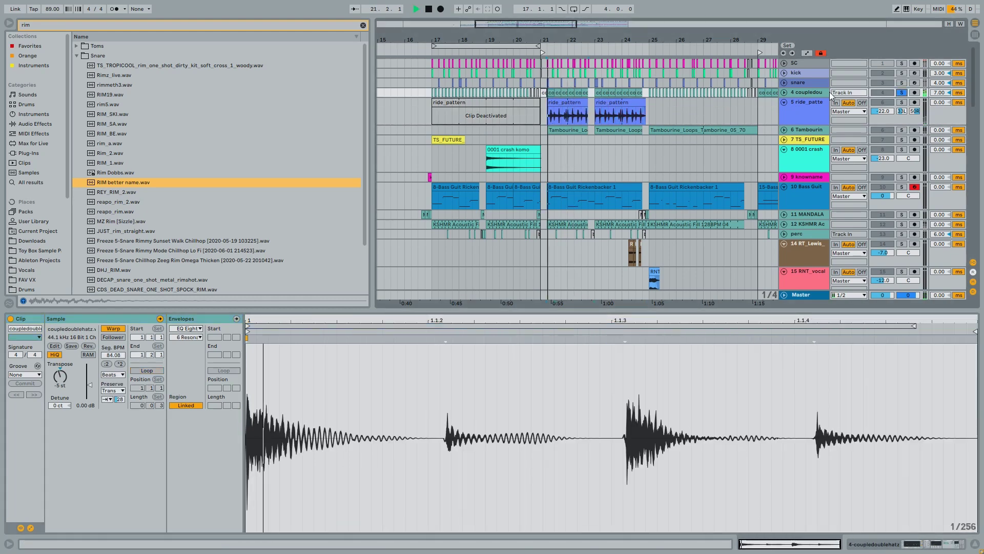
left_click(784, 92)
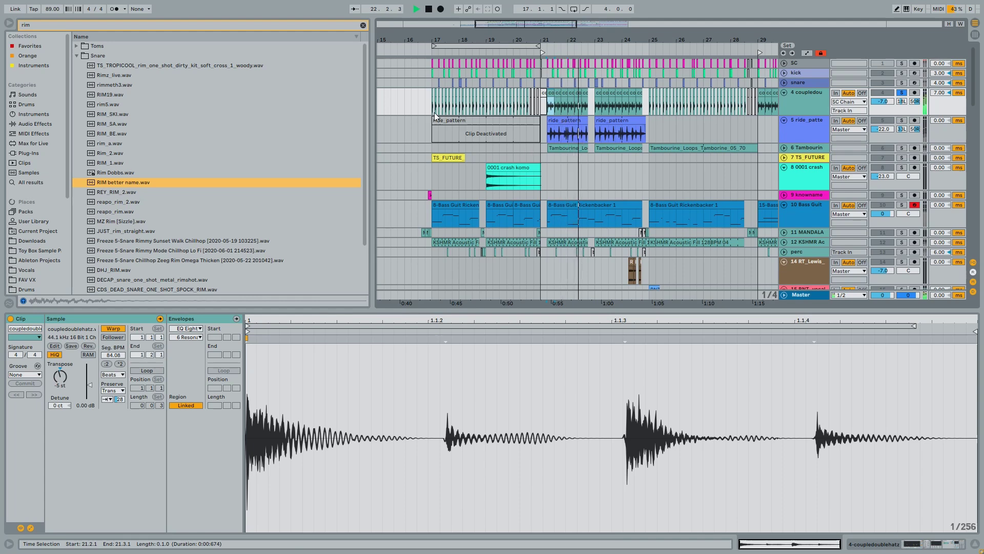
key("space")
Solo the KSHMR acoustic fill track together with the hats, unfold it and play both from bar 21
left_click(903, 243)
key("space")
left_click(784, 242)
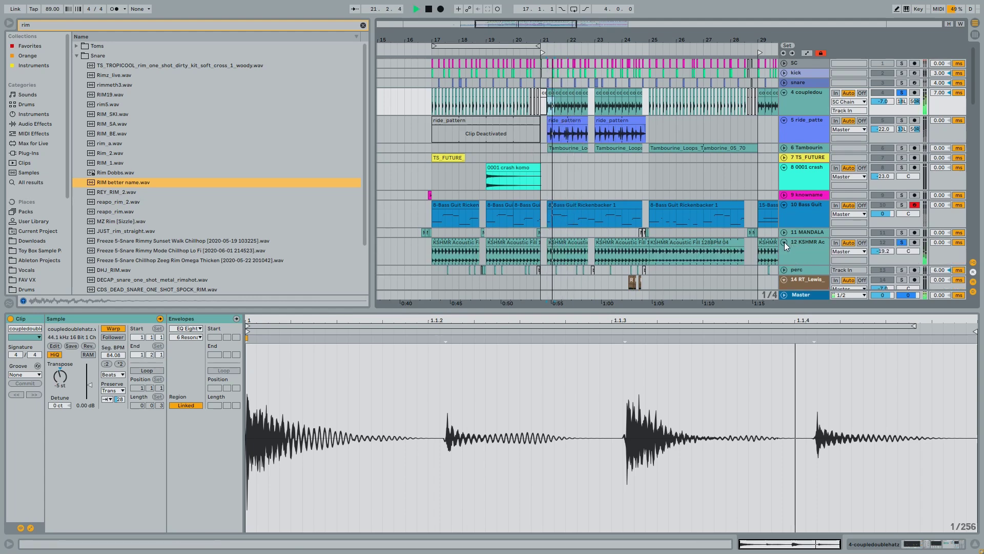
left_click(810, 245)
key("space")
Show the effect chains of the coupledoublehatz track and the KSHMR acoustic fill track while playing them
left_click(810, 102)
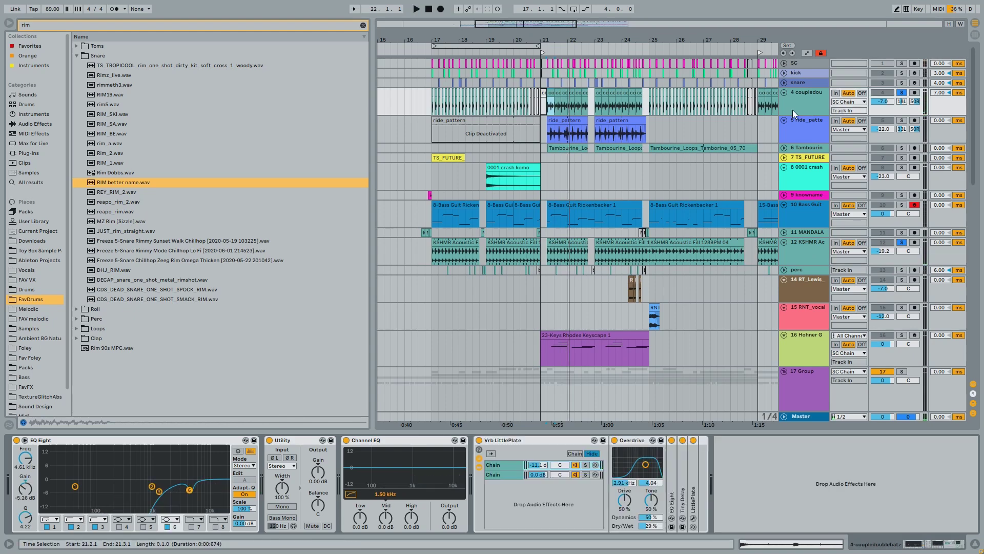
key("space")
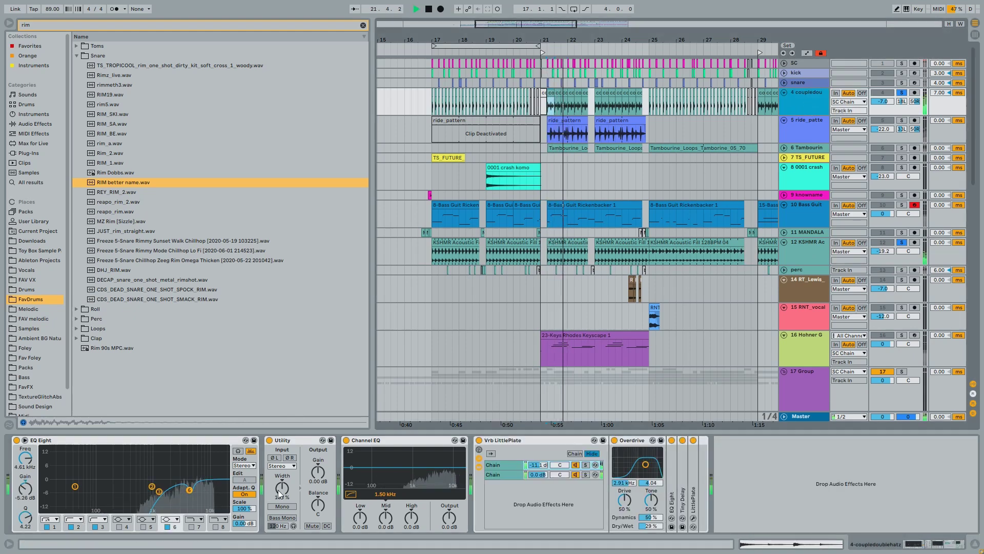
left_click(768, 262)
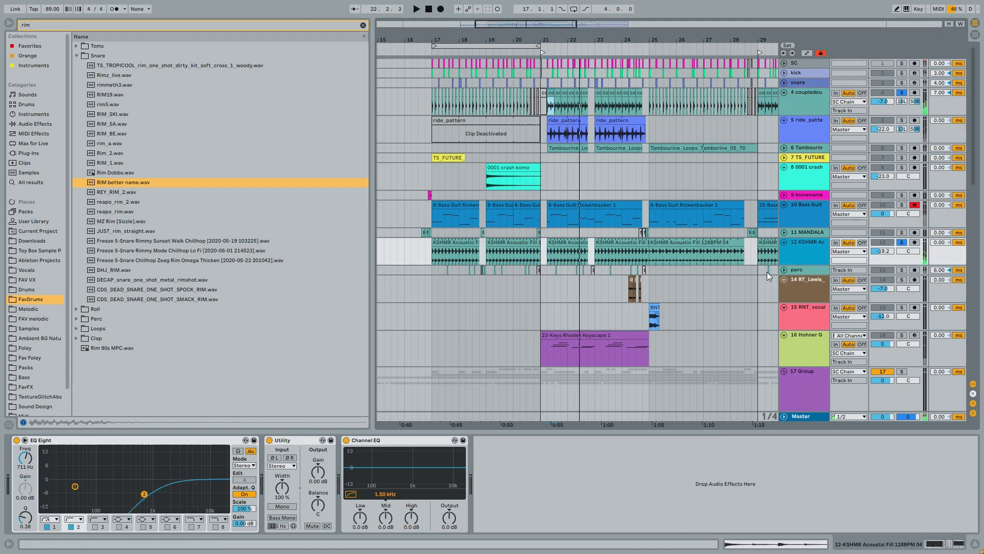
key("space")
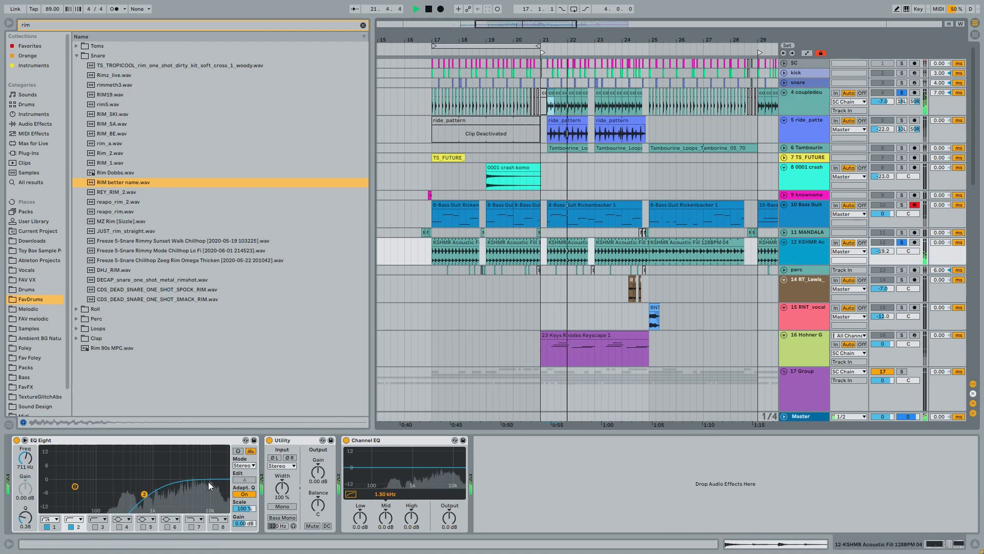
key("space")
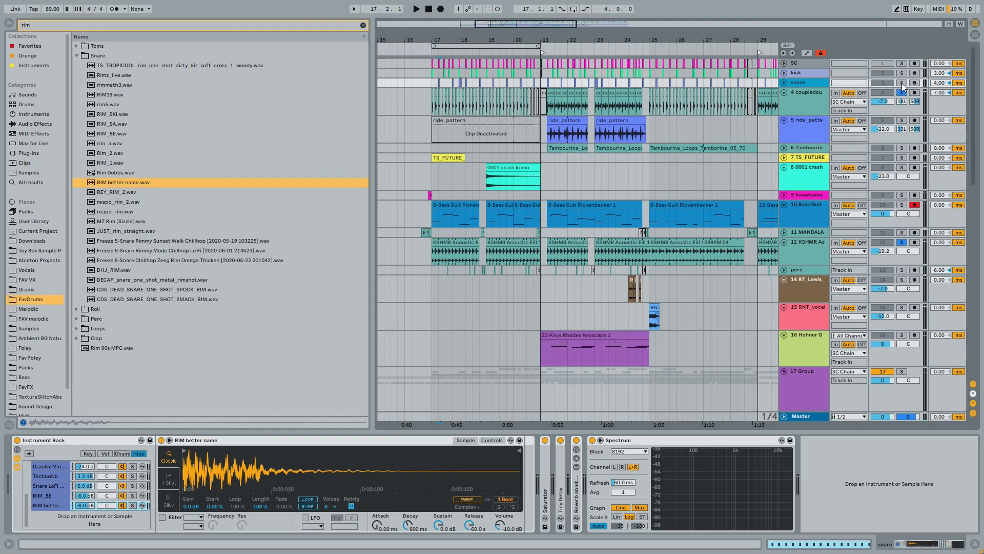
Solo the snare track, play it from bar 17 and show the first chains of its Instrument Rack
left_click(902, 85)
key("space")
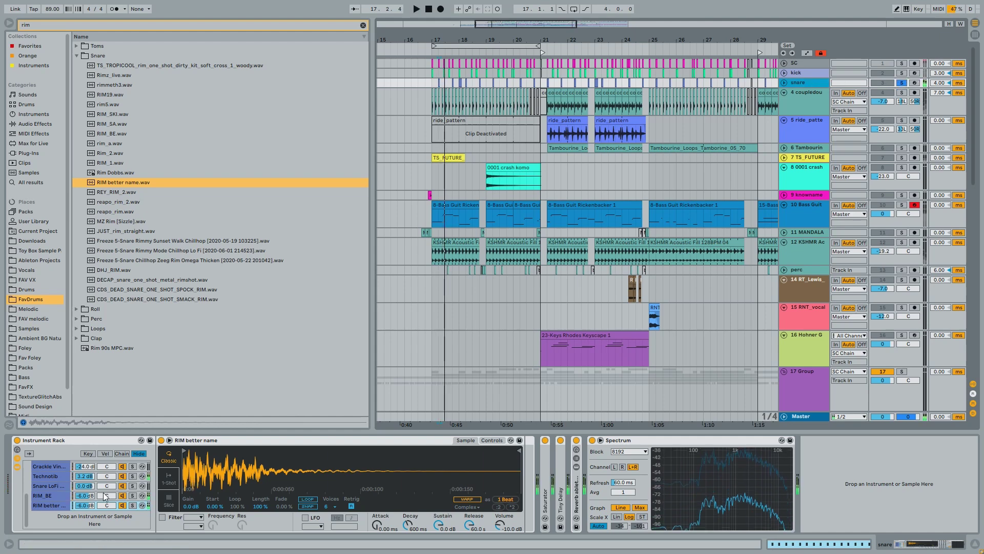
scroll(104, 495, "up", 3)
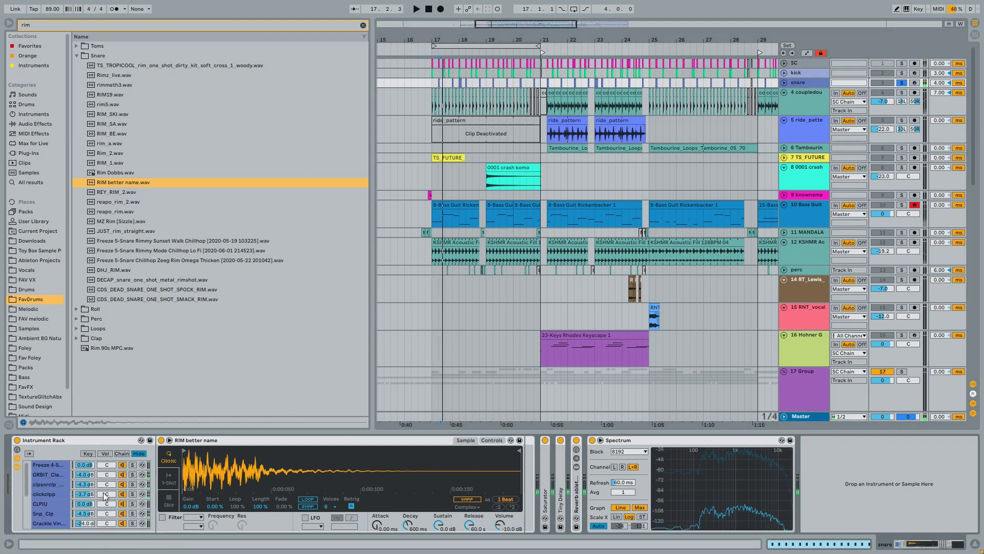
Inspect the snare rack's clap and snare layers one by one, from ORBIT_Clap_Natural_Room through clickclipp and Snp_Clip to Technotib
left_click(40, 478)
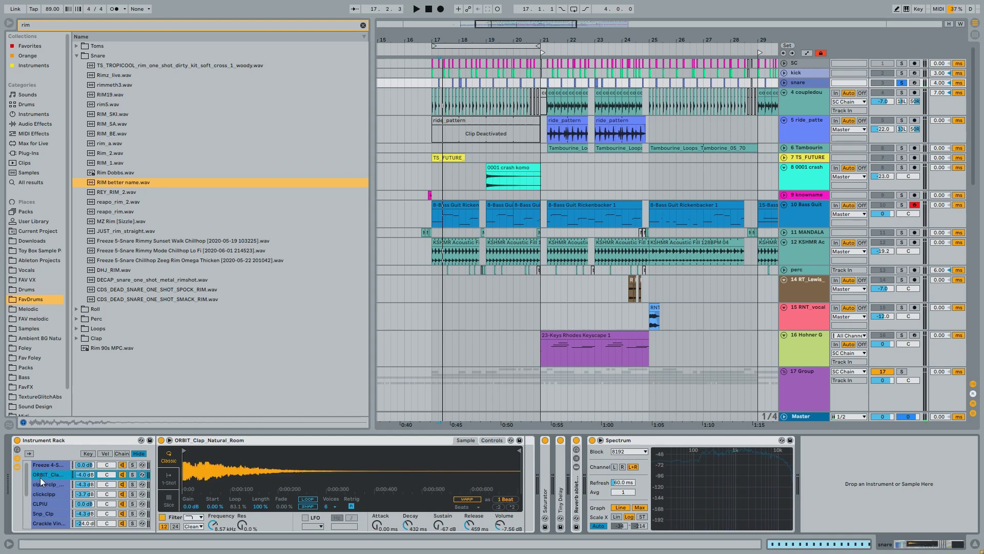
left_click(47, 484)
left_click(51, 493)
left_click(52, 513)
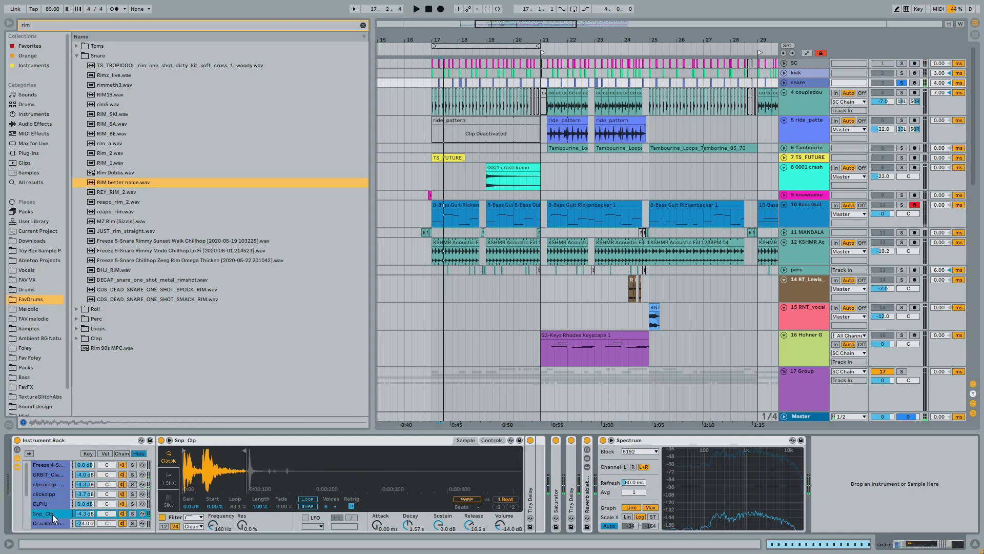
scroll(53, 515, "down", 3)
left_click(53, 499)
scroll(53, 499, "down", 1)
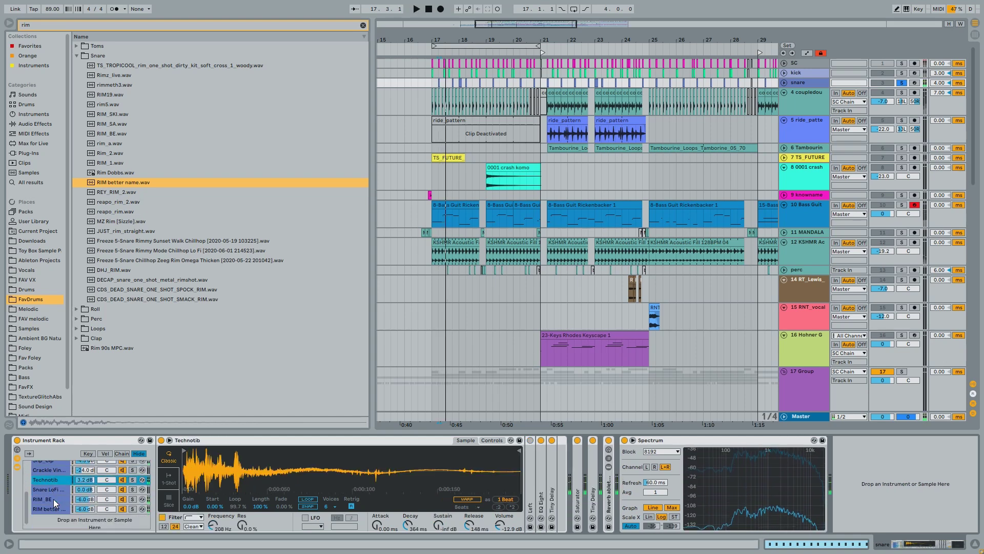
Inspect the snare rack's RIM better name and RIM_BE chains while playing the snare, then return to the first chains
left_click(53, 506)
key("space")
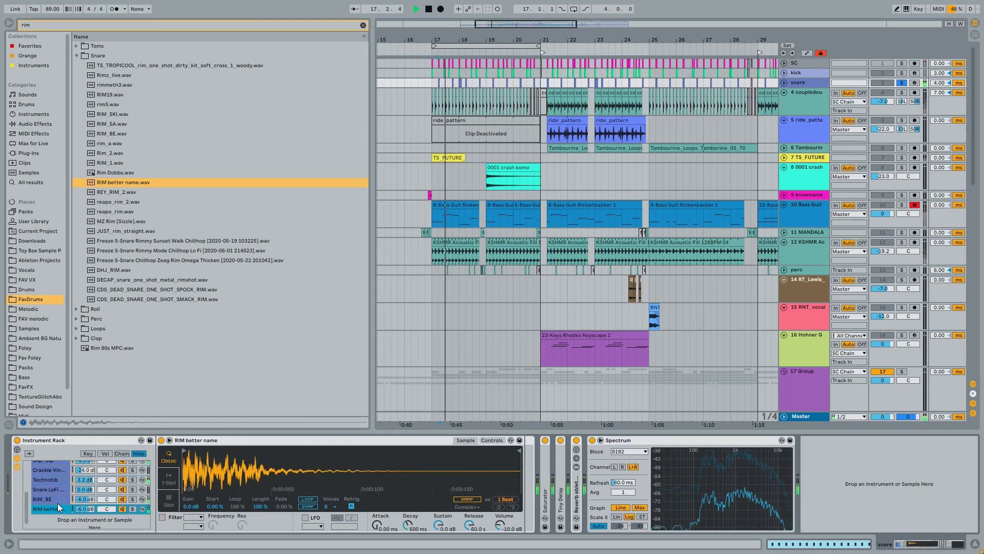
left_click(57, 503)
key("space")
scroll(57, 503, "up", 5)
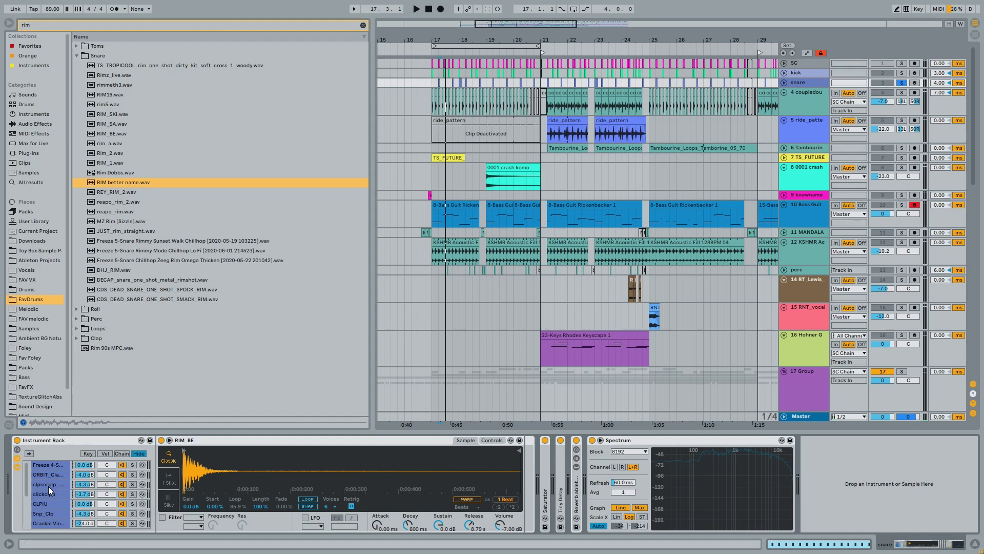
Solo the kick track, play it from bar 17 and inspect the rrtrrtttuurt and 10kick chains of its Instrument Rack
scroll(48, 486, "down", 5)
scroll(48, 486, "up", 6)
left_click(902, 73)
key("space")
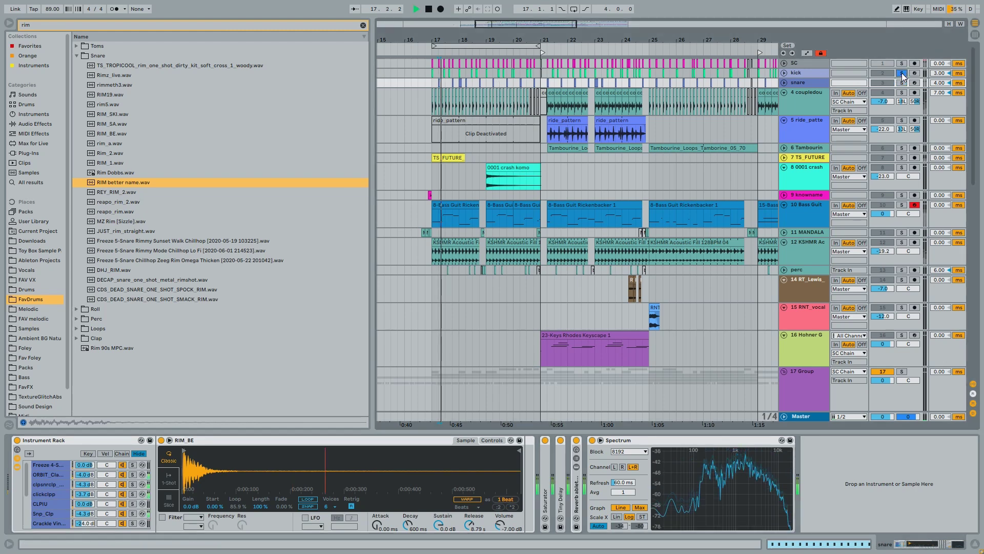
left_click(430, 75)
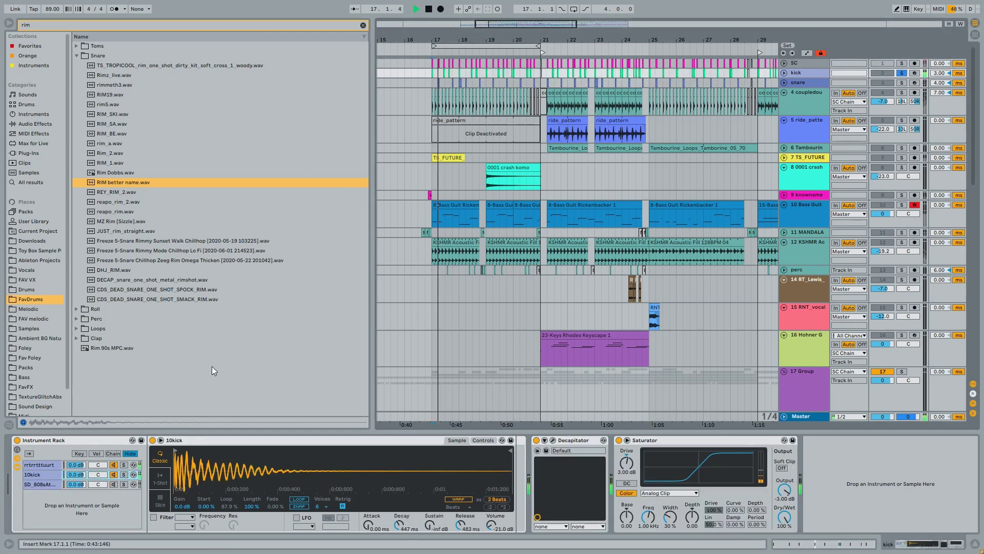
key("space")
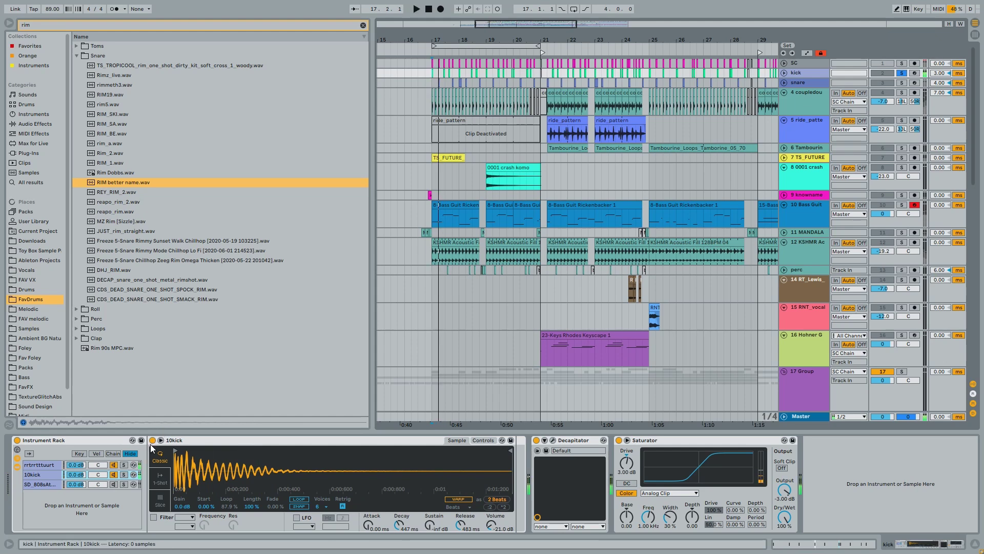
left_click(124, 465)
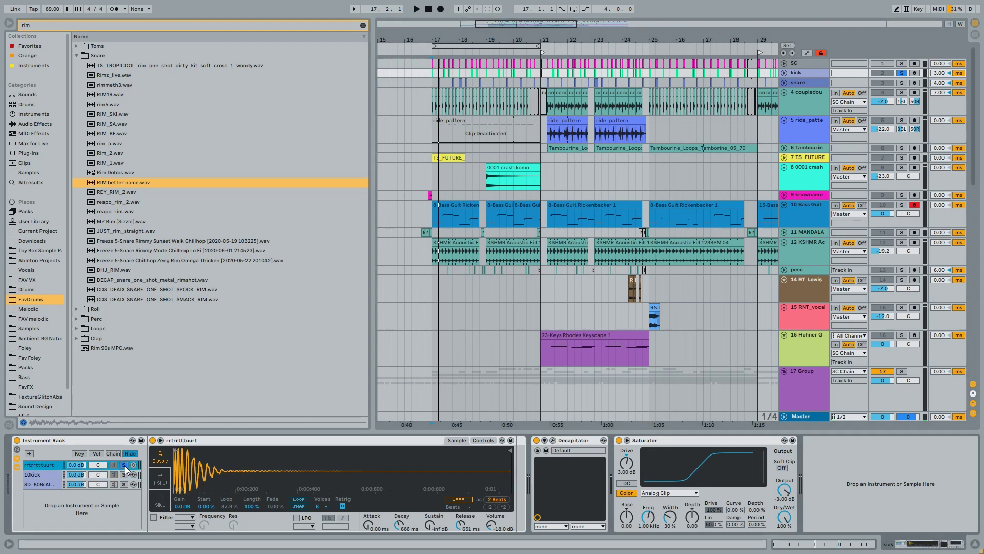
left_click(124, 475)
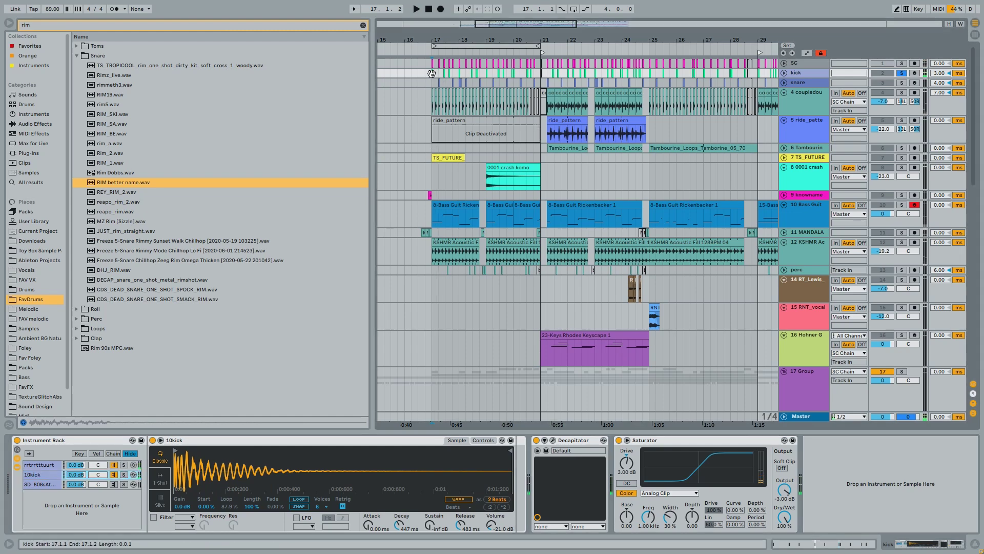
Collapse all arrangement tracks to minimum height and select the kick track
left_click(799, 96)
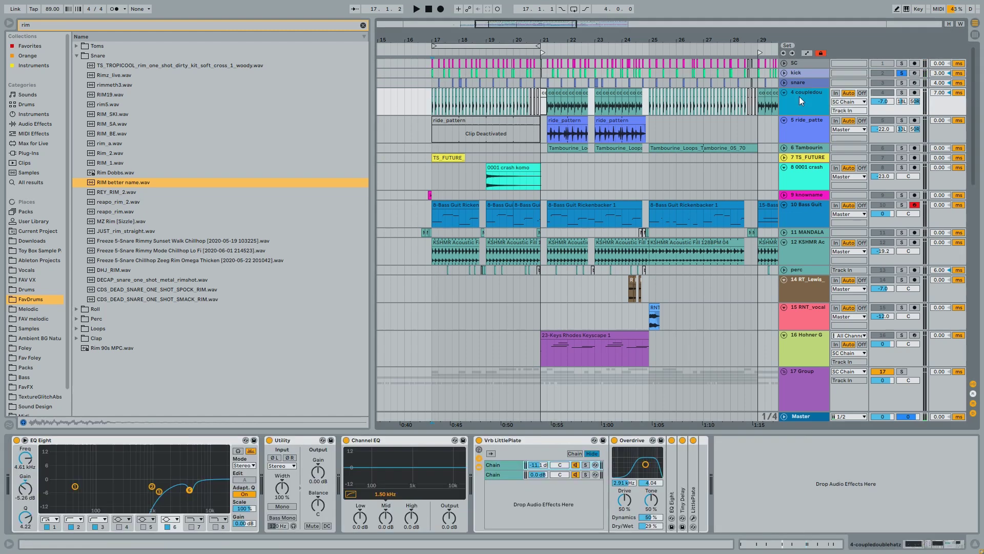
key("ctrl+a")
key("alt+u")
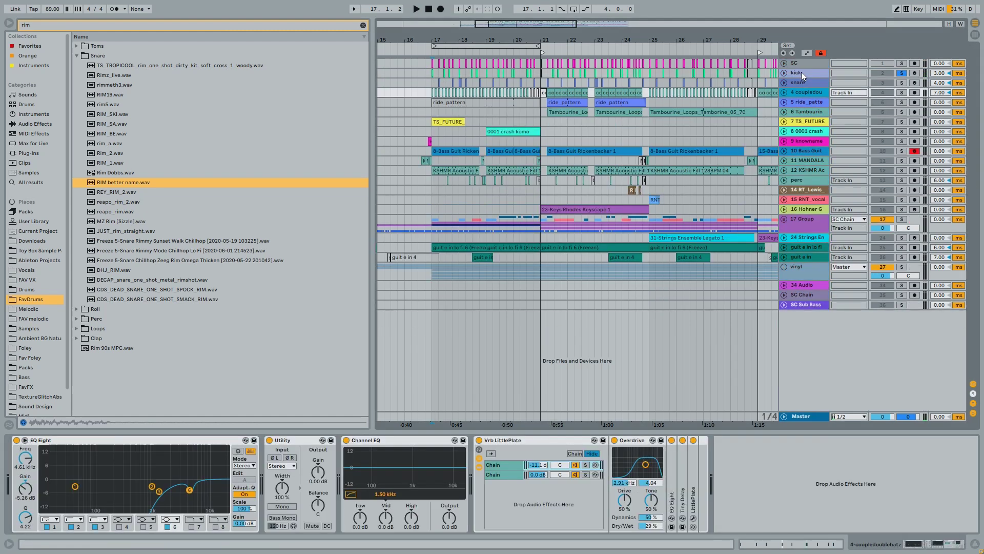
left_click(801, 73)
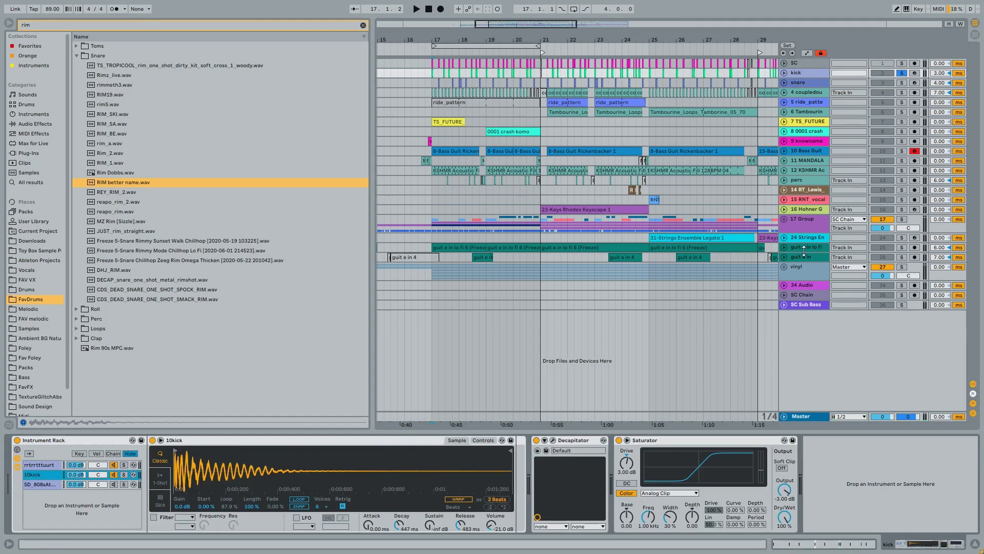
Show the Strings Ensemble Legato clip and select the Keys Rhodes clip from bar 29 to 33 on the strings track
left_click(750, 237)
key("minus")
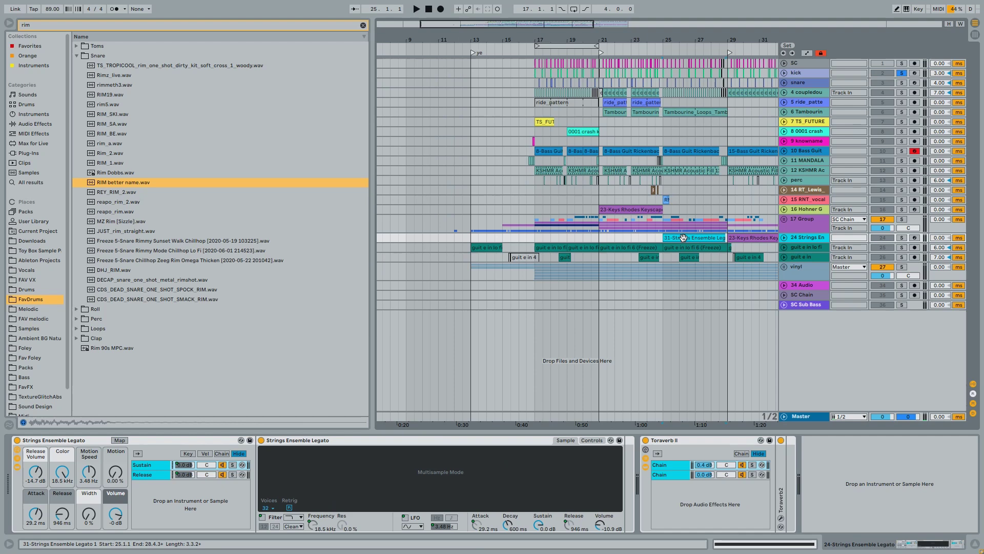
left_click(750, 237)
scroll(752, 236, "right", 5)
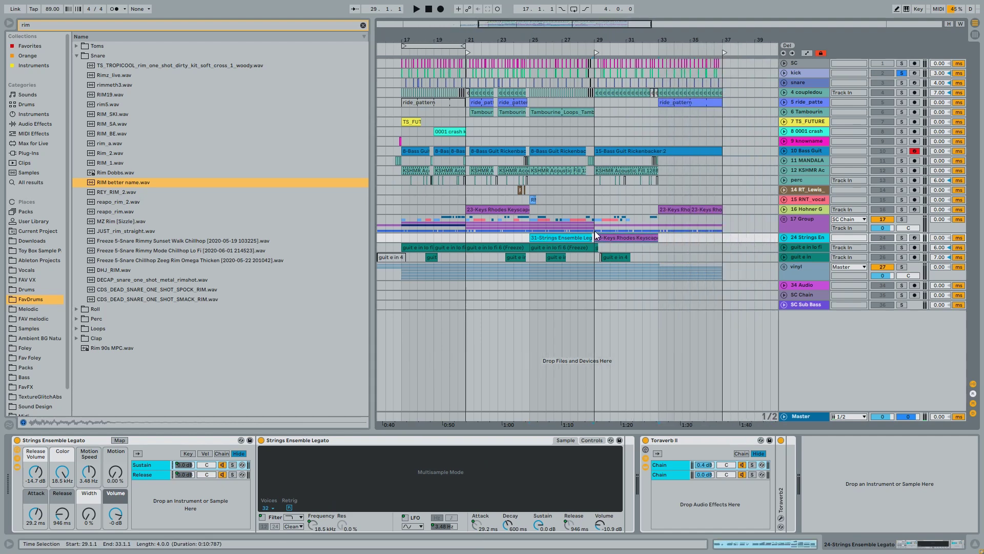
Show the Master track's Saturator and Glue Compressor, and open its Satin tape plug-in window
left_click(801, 417)
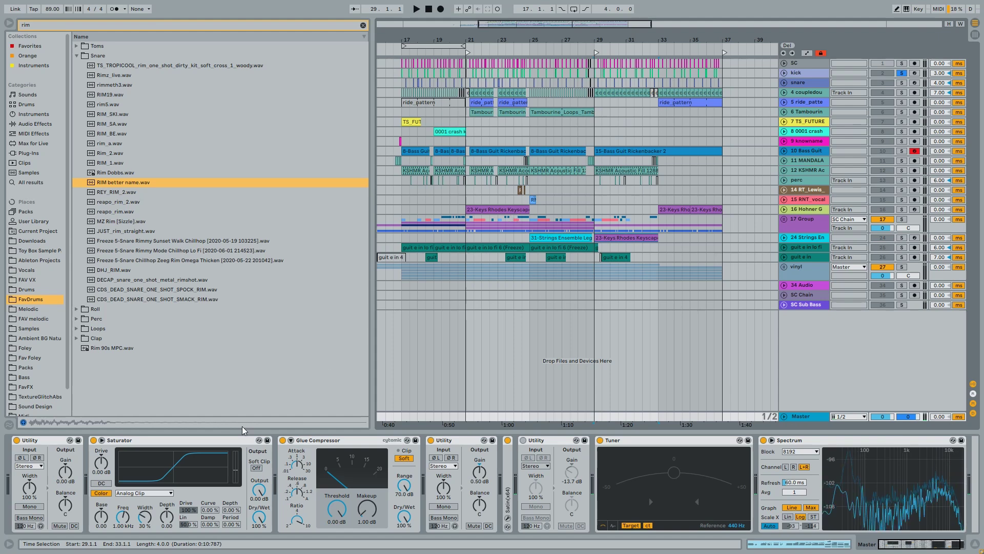
left_click(129, 442)
left_click(294, 446)
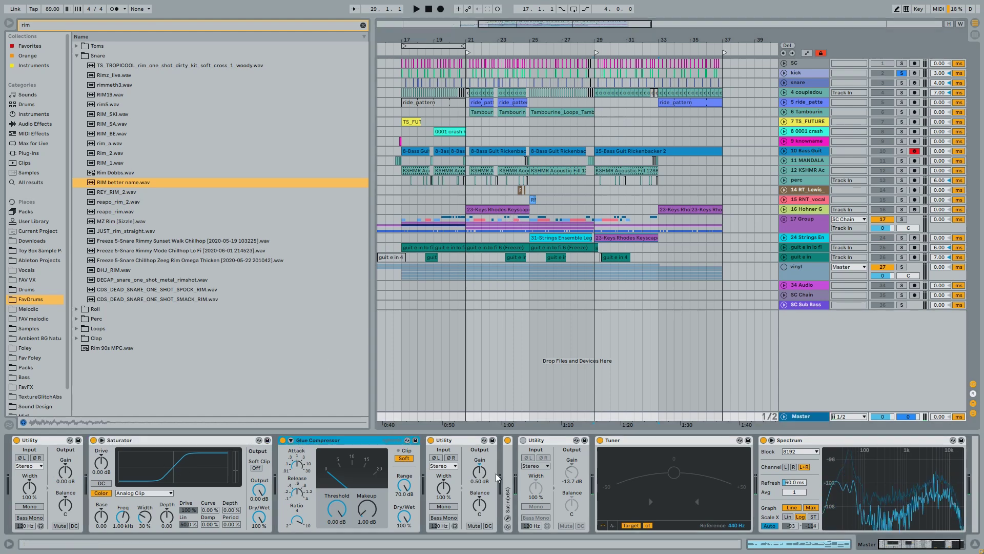
left_click(508, 519)
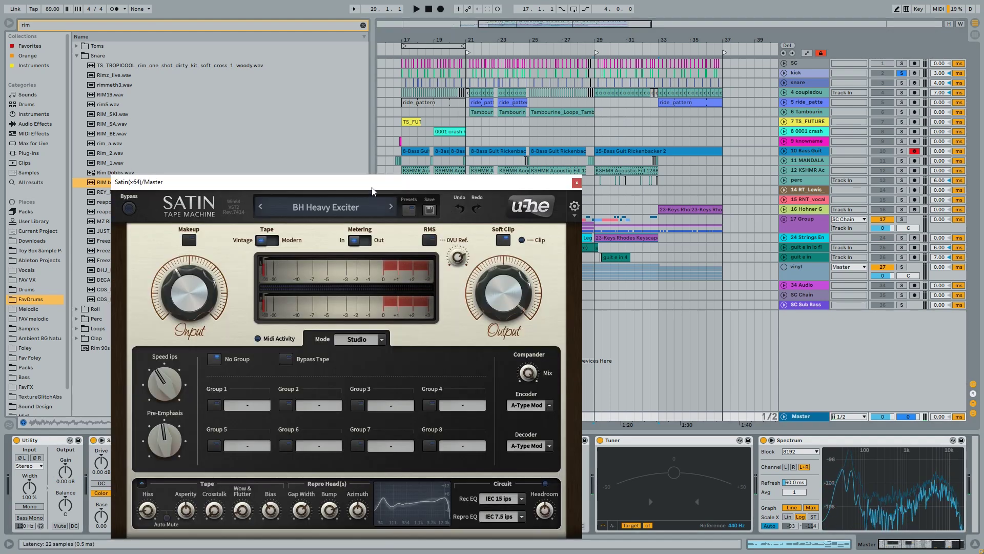
left_click_drag(346, 182, 335, 113)
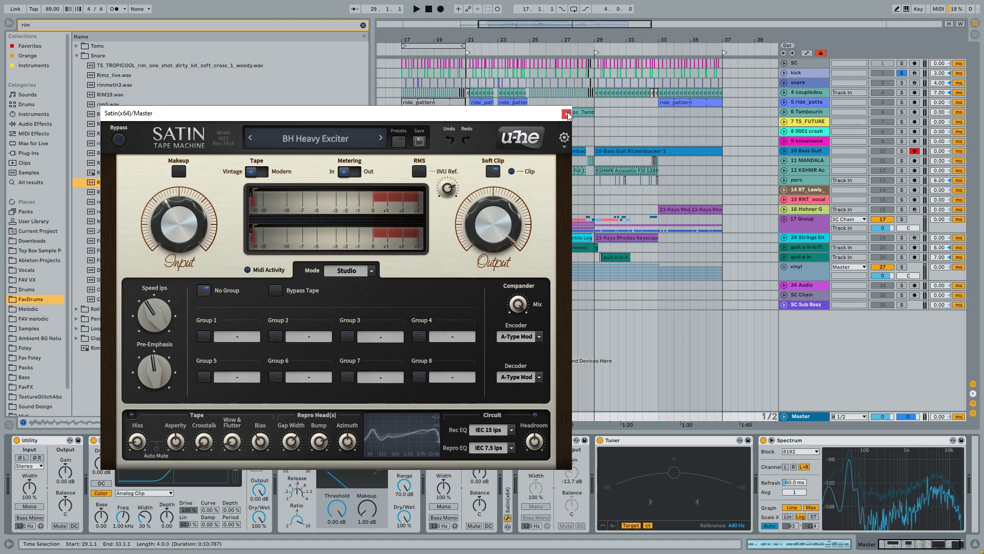
Switch Satin's metering to Out and play the track from bar 29 to check the output meters and Soft Clip
mouse_move(508, 214)
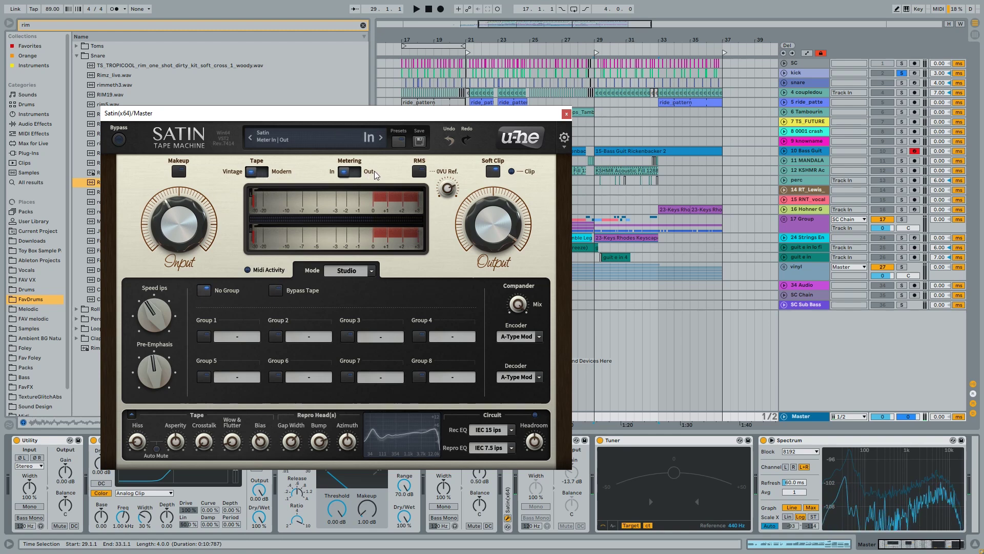
left_click(349, 171)
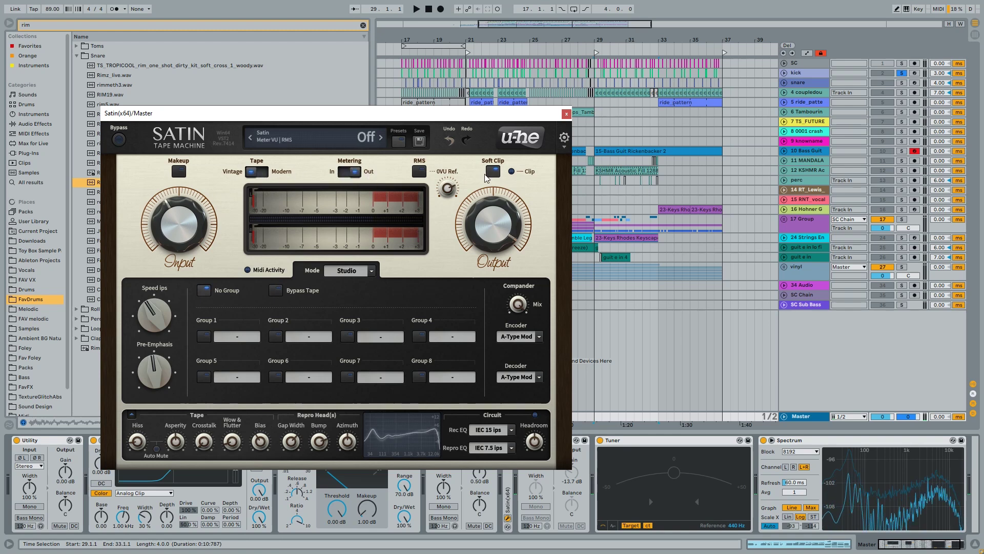
key("space")
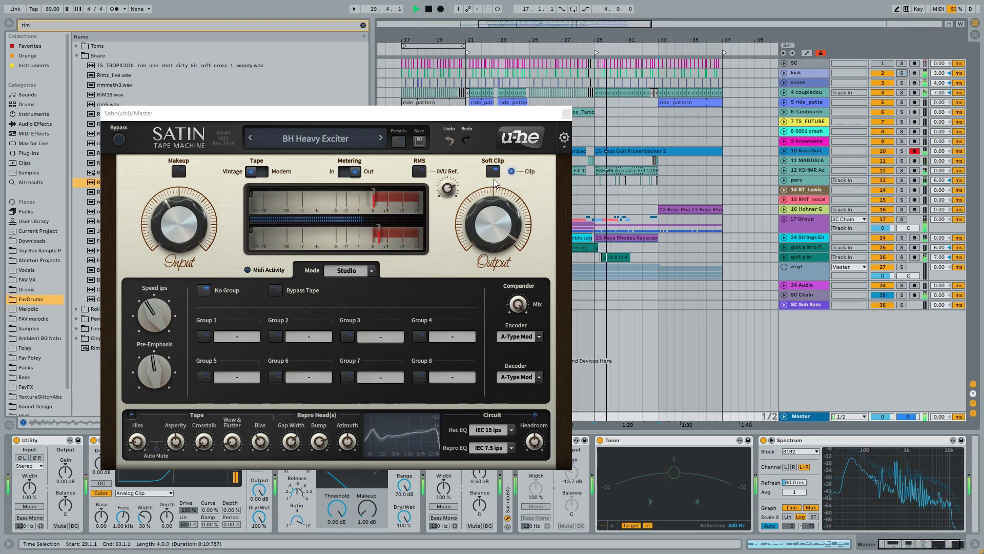
key("space")
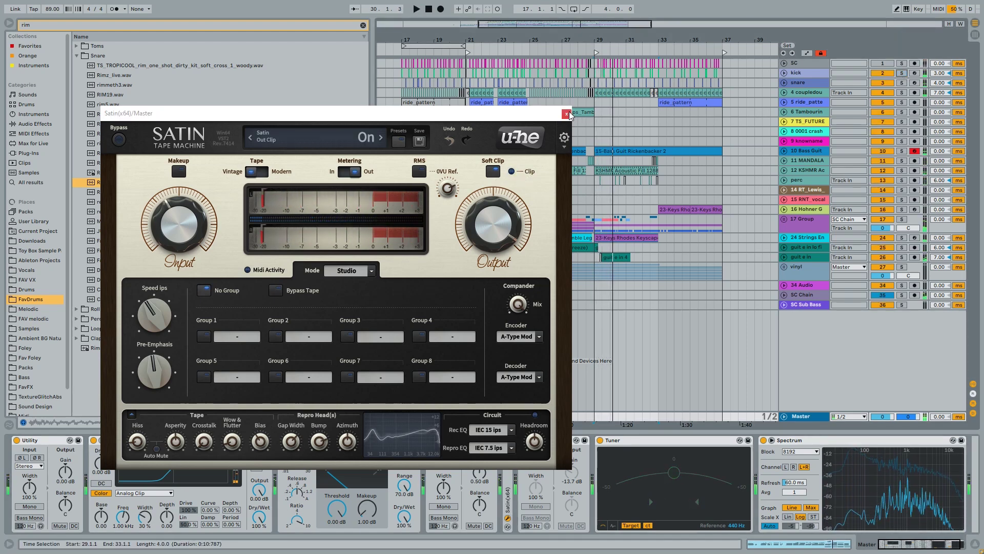
Point out Satin's tape, repro head and headroom controls, including Azimuth, Asperity and Crosstalk, without changing their values
left_click_drag(358, 113, 417, 49)
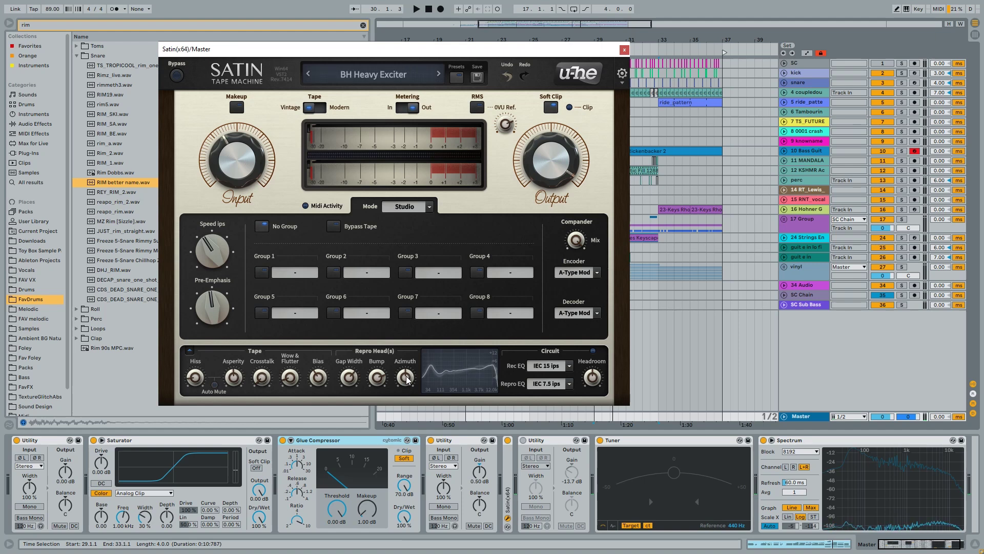
mouse_move(406, 377)
left_mouse_down()
mouse_move(404, 333)
mouse_move(405, 378)
left_mouse_up()
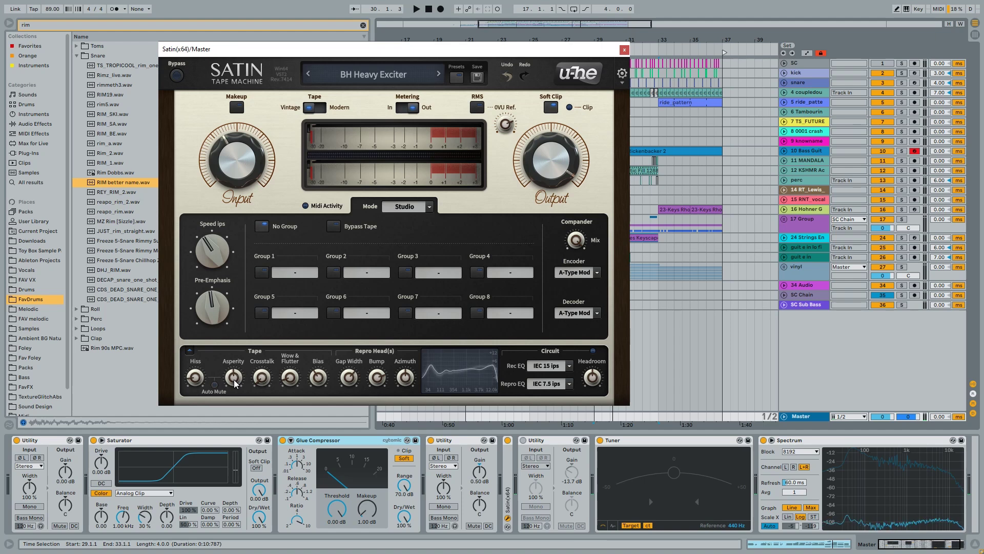
mouse_move(261, 385)
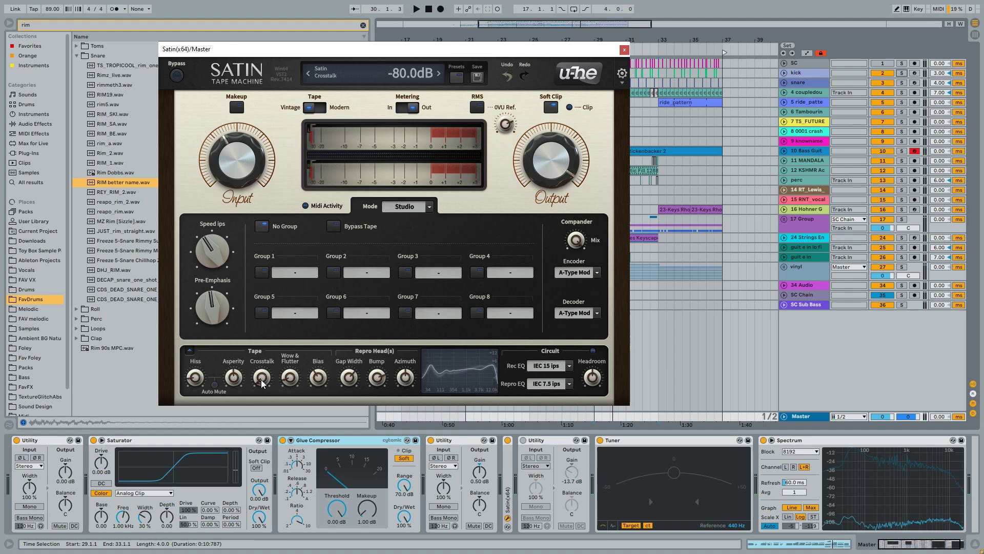
left_click_drag(261, 383, 263, 387)
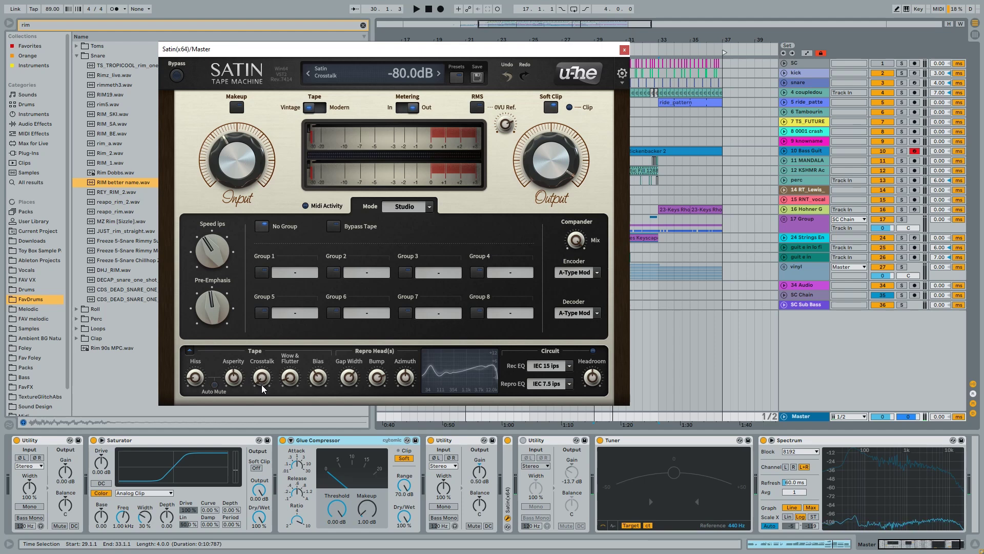
mouse_move(319, 385)
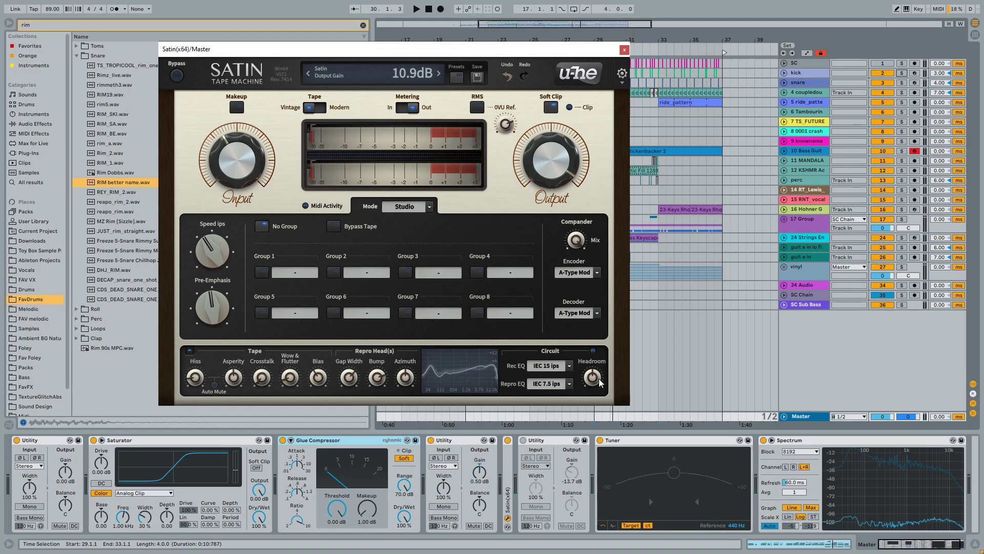
mouse_move(596, 385)
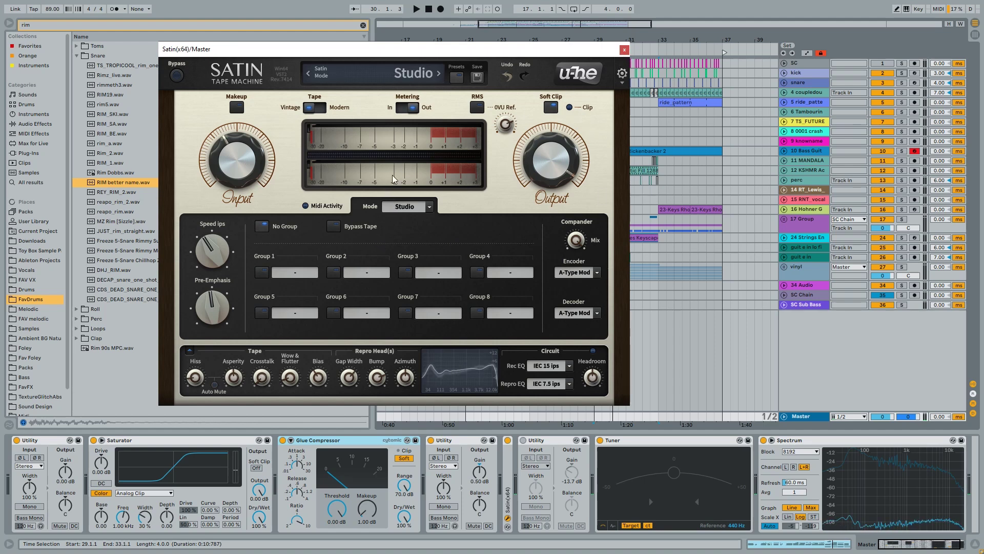
Browse Satin's Delay Mode and Flange Mode presets, keeping BH Heavy Exciter, and close the plug-in window
left_click(456, 78)
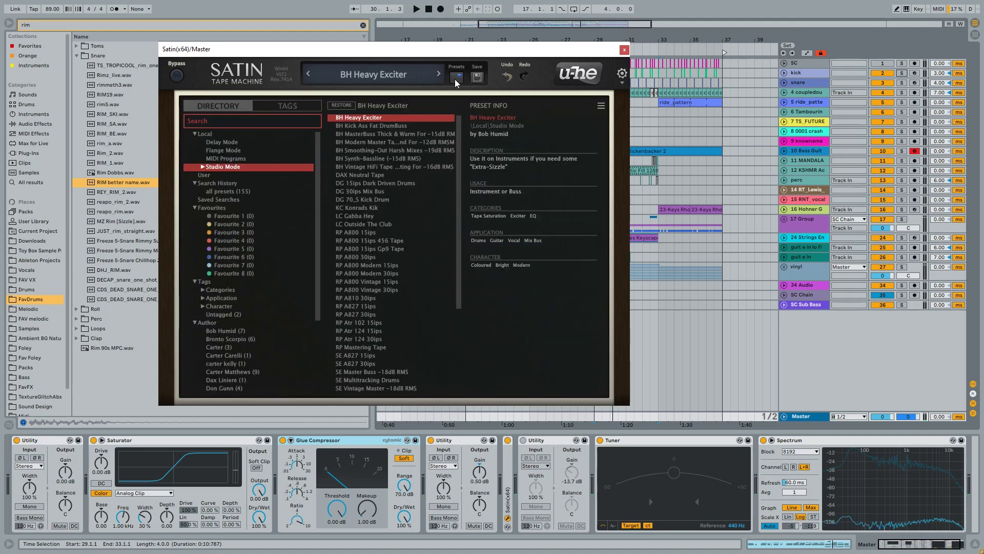
left_click(222, 142)
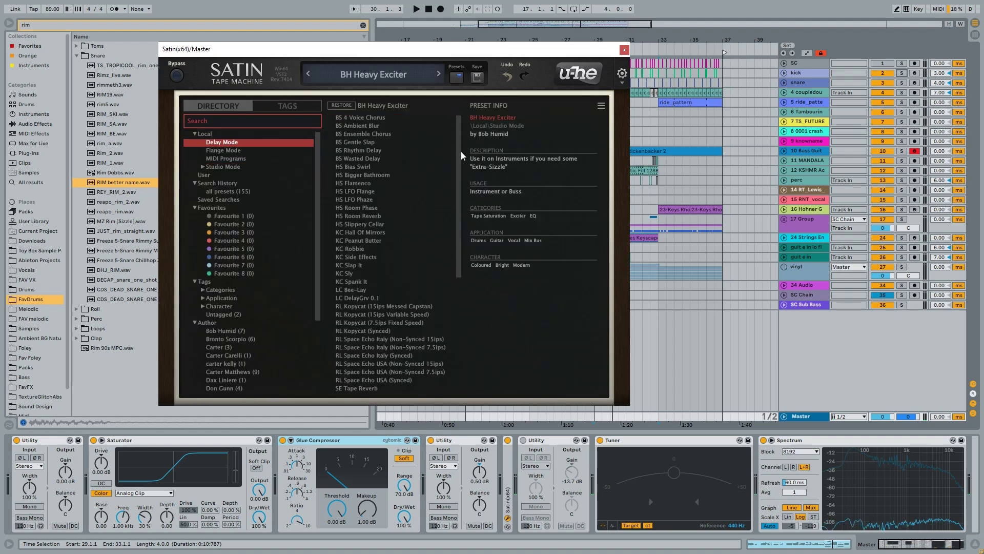
left_click_drag(462, 155, 453, 179)
left_click(223, 150)
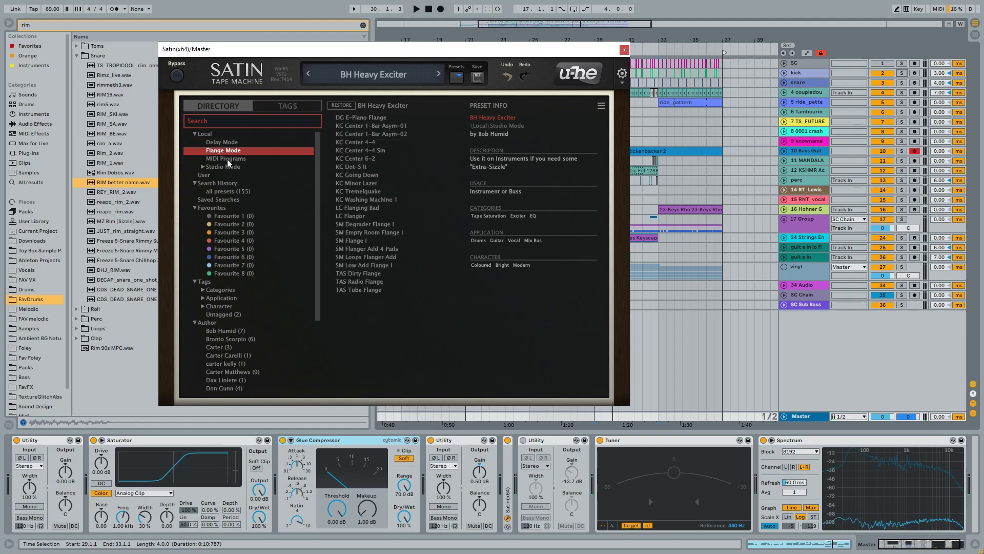
left_click(624, 50)
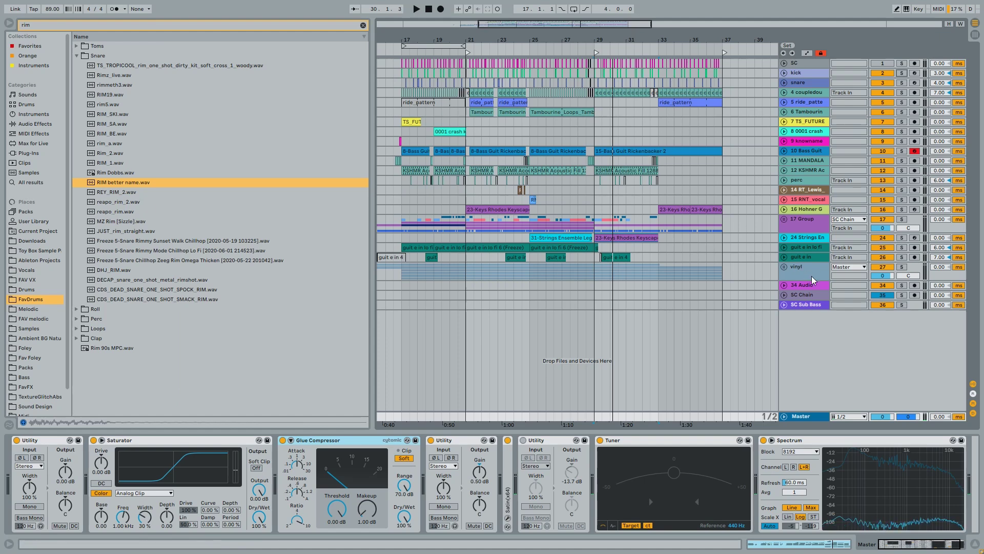
Show the SC Chain track's sidechain compressor during playback and check its input routing in Session View, then return to the arrangement
left_click(804, 295)
key("space")
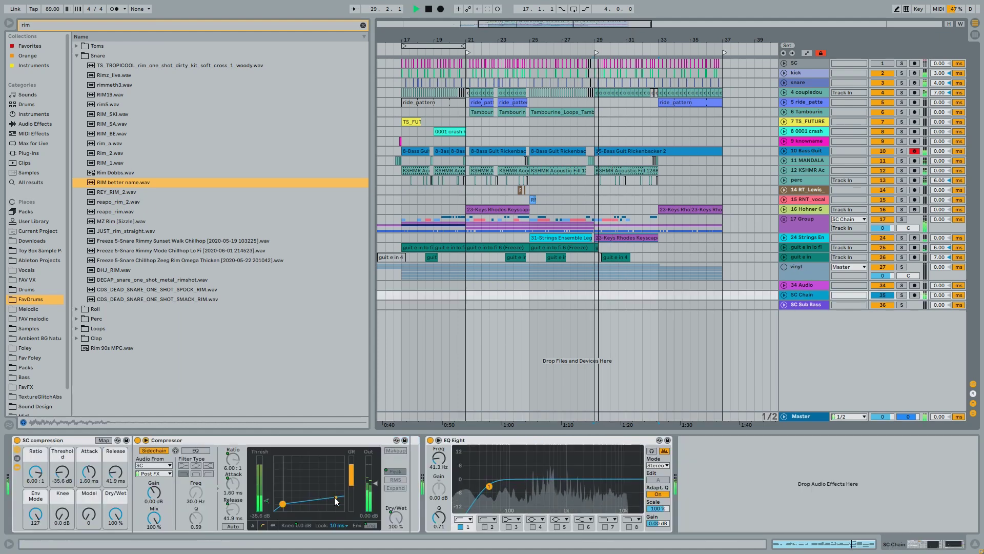
key("Tab")
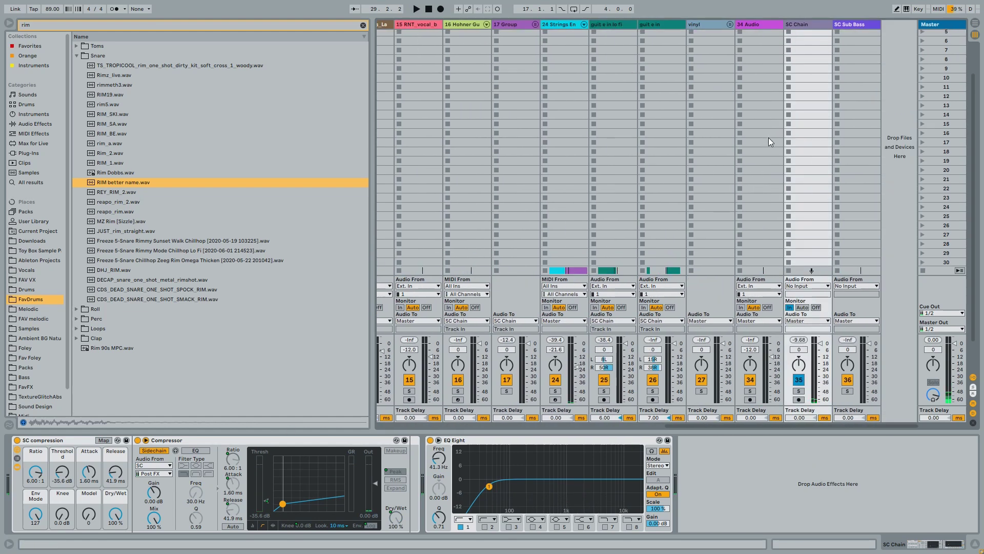
scroll(793, 63, "up", 2)
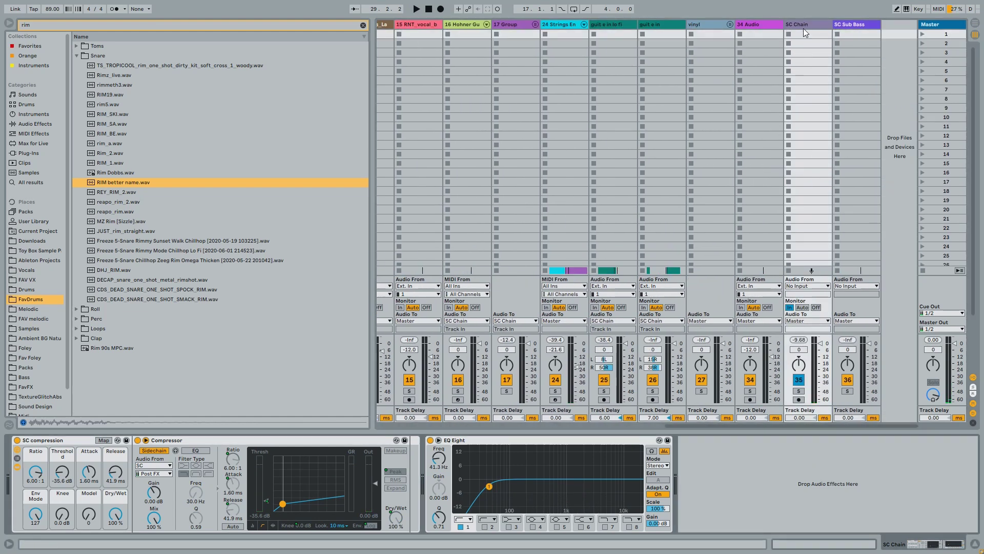
key("Tab")
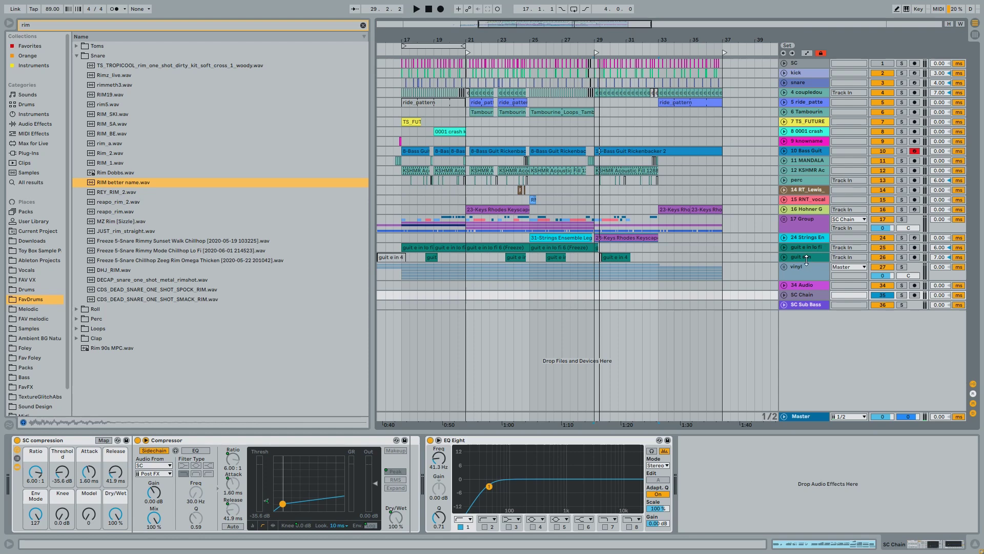
Show the devices of the SC Sub Bass and SC Chain tracks, and place the insert marker at bar 17 on the SC track
left_click(805, 303)
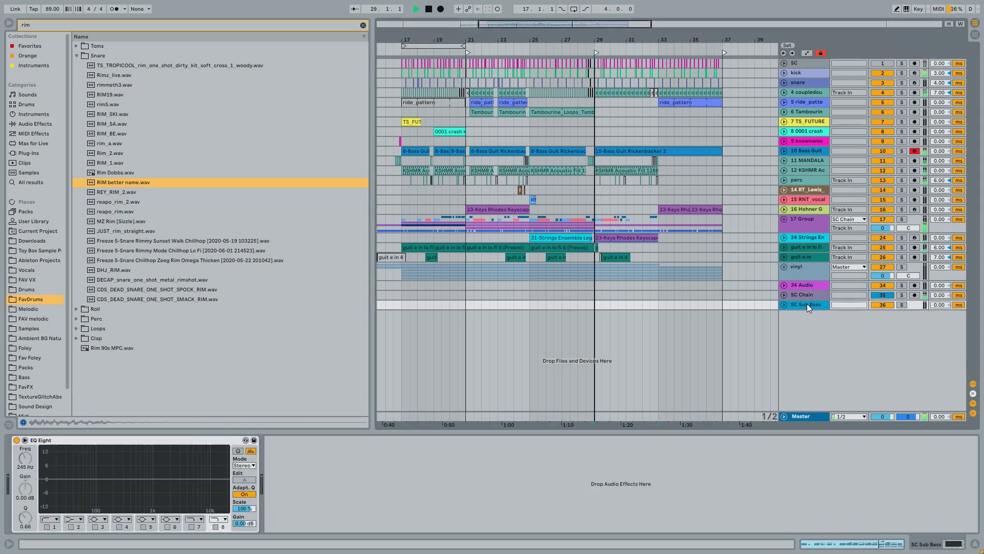
left_click(807, 295)
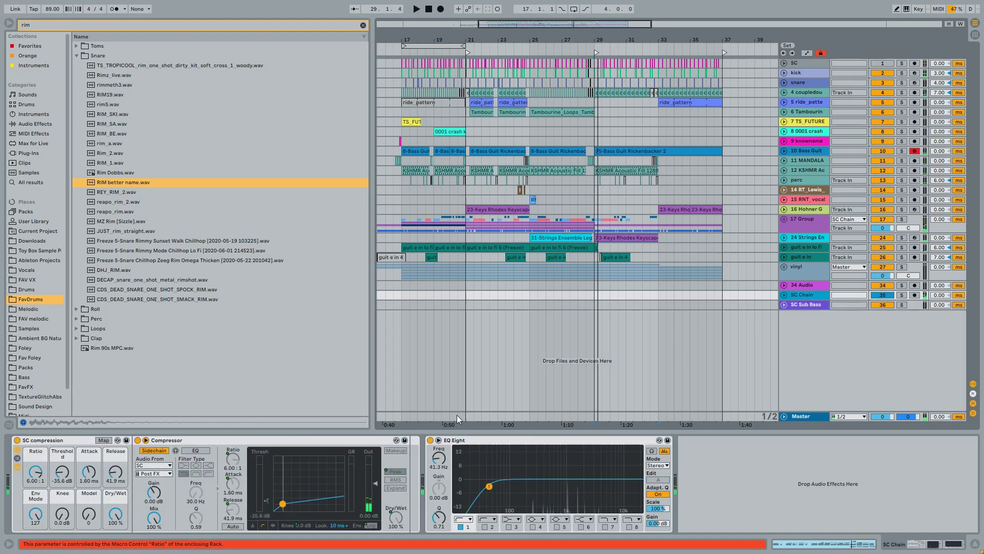
left_click(398, 64)
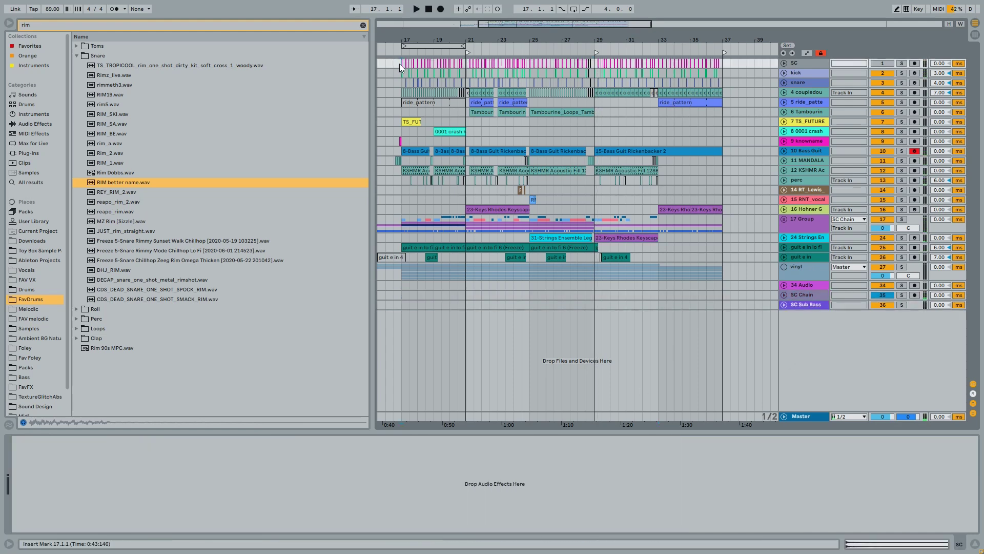
Show the Master track's device chain, then unfold the 17 Group and display the effects of the background vocal track 18
left_click(807, 414)
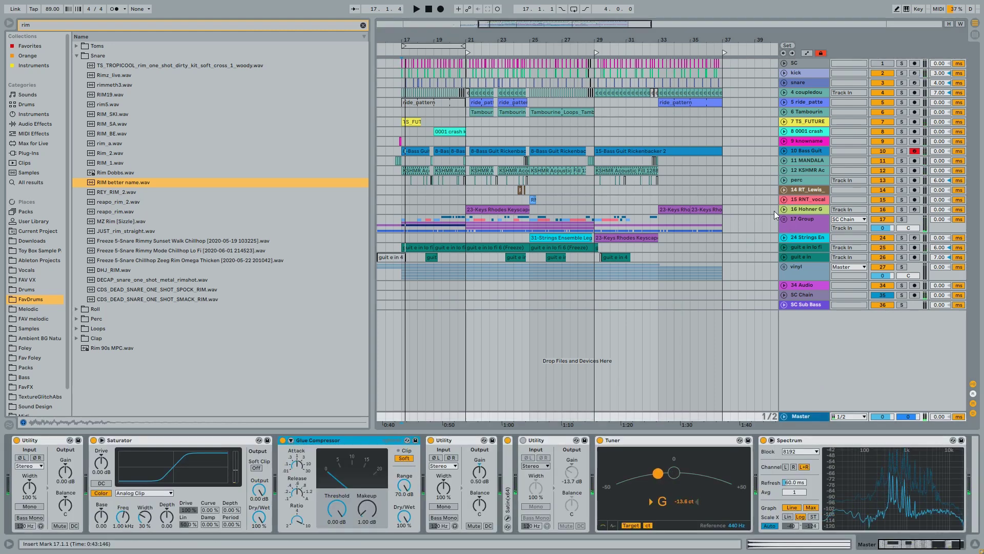
left_click(784, 219)
left_click(447, 266)
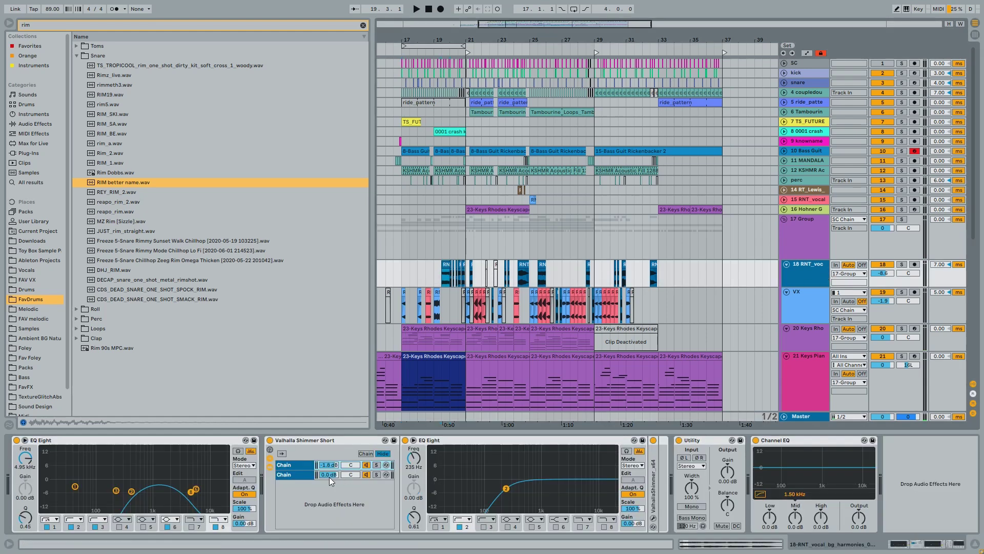
Show the VX track's devices and briefly open its RC-20 Retro Color plug-in window
left_click(808, 300)
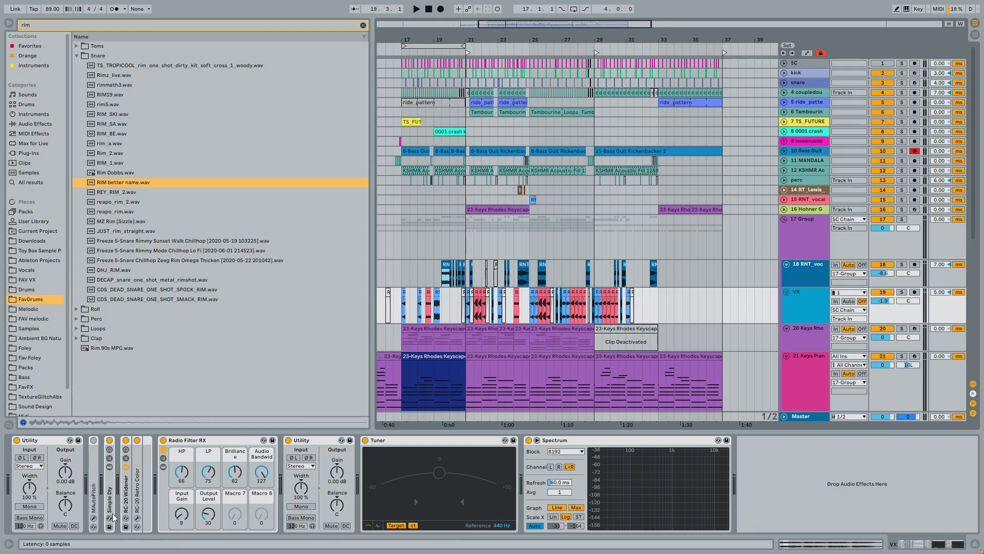
left_click(138, 518)
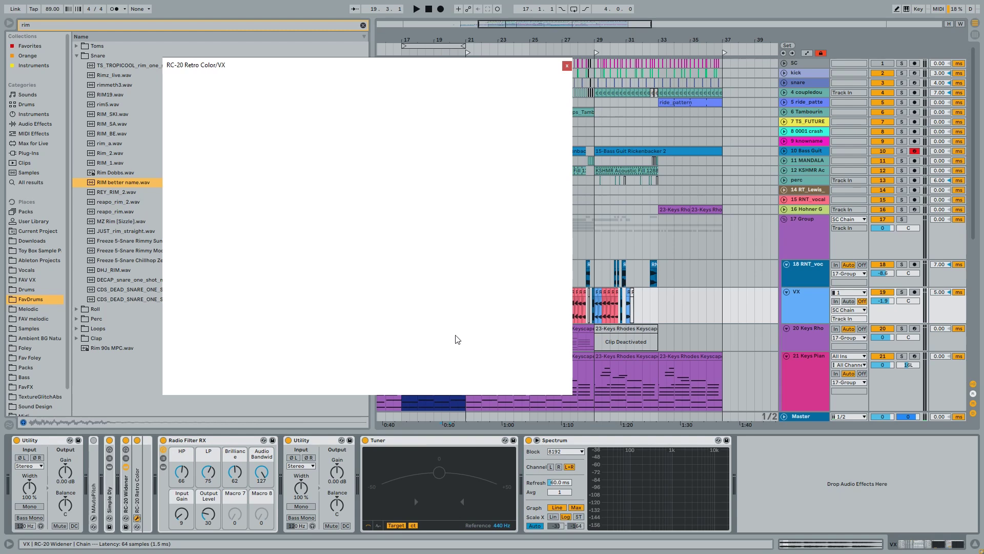
left_click(568, 66)
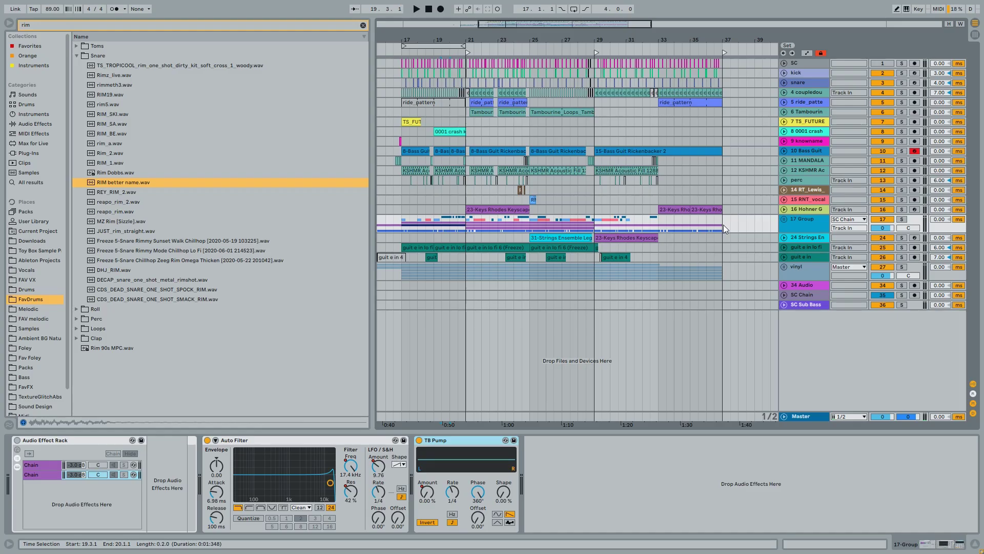
Review the 17 Group's Auto Filter frequency automation in soloed playback from bar 21, then stop, unsolo and fold the group
scroll(431, 129, "left", 5)
scroll(432, 129, "down", 3)
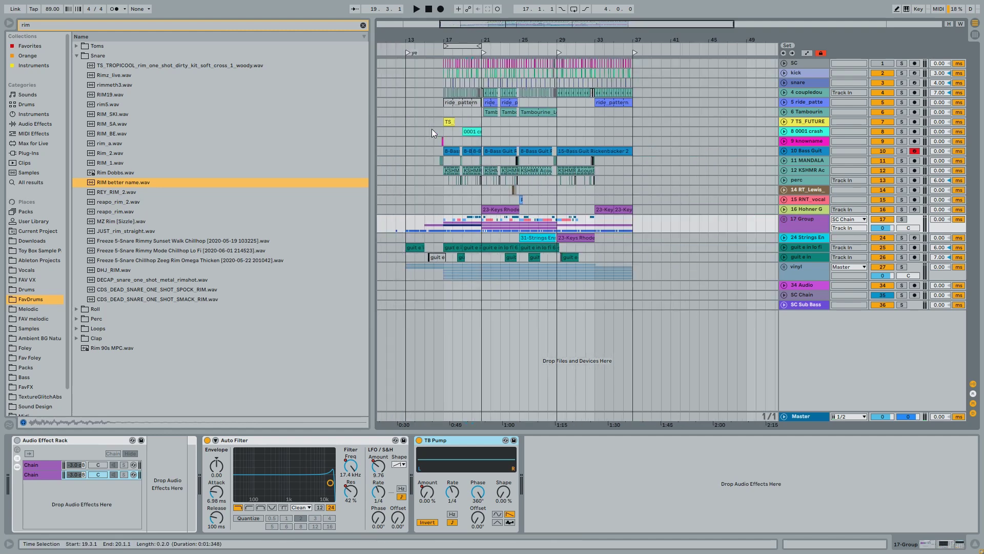
scroll(415, 138, "up", 5)
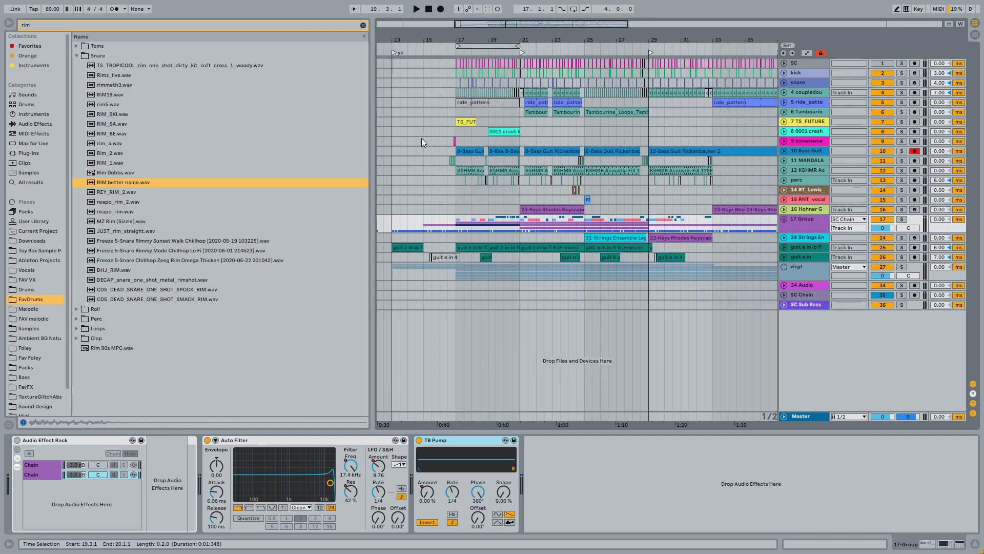
scroll(421, 137, "down", 3)
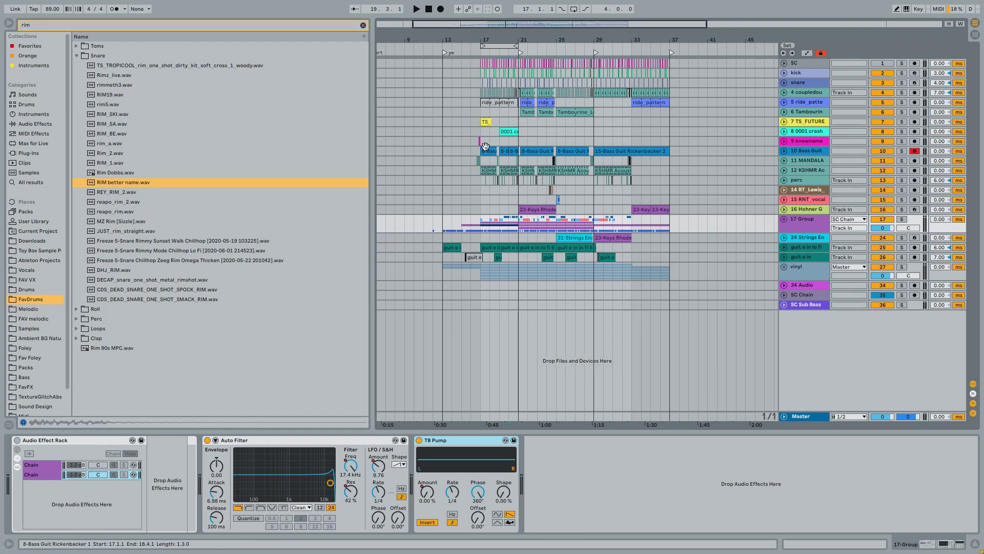
left_click(784, 219)
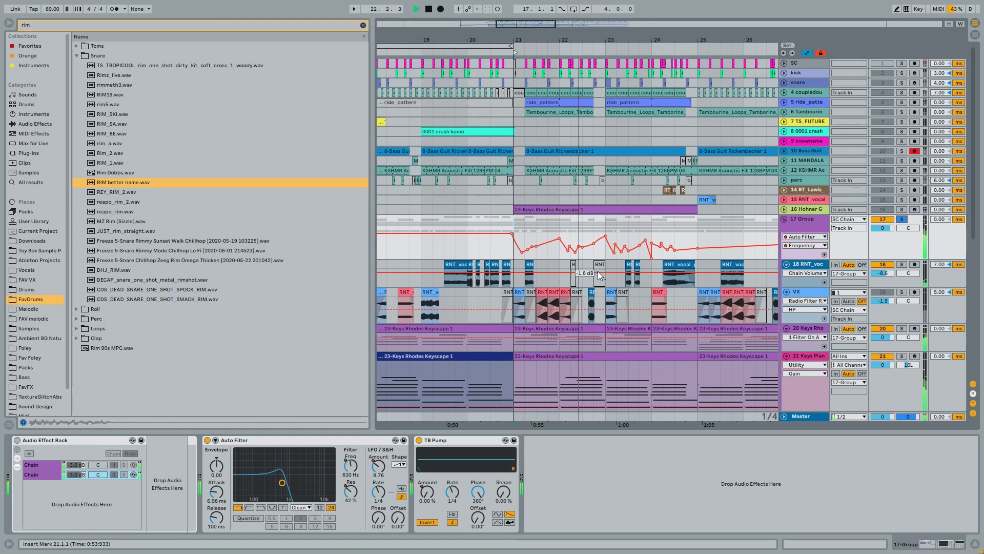
key("space")
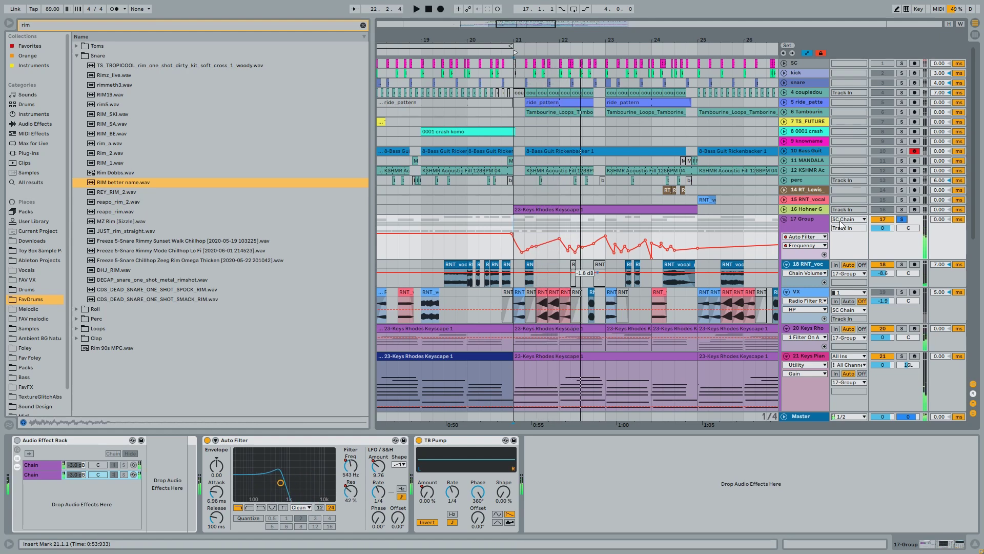
left_click(903, 220)
left_click(785, 219)
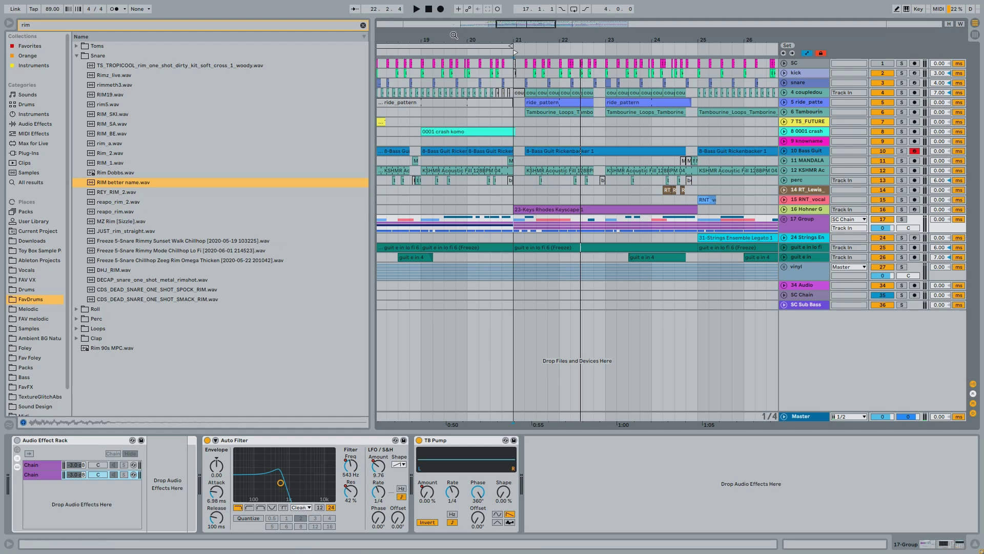
Show the arrangement from about bar 15 to bar 33 and leave full-screen mode
left_click_drag(453, 34, 470, 54)
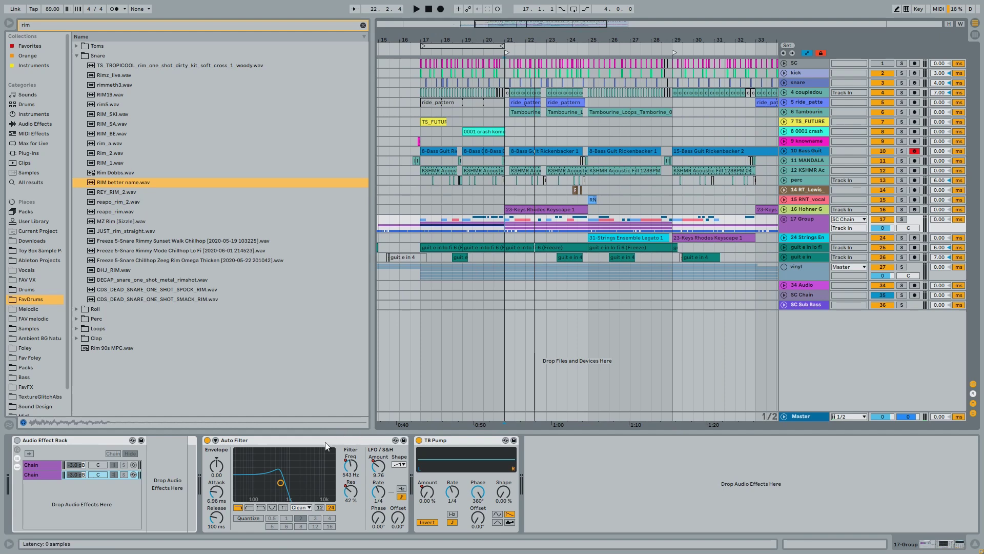
key("F11")
mouse_move(146, 550)
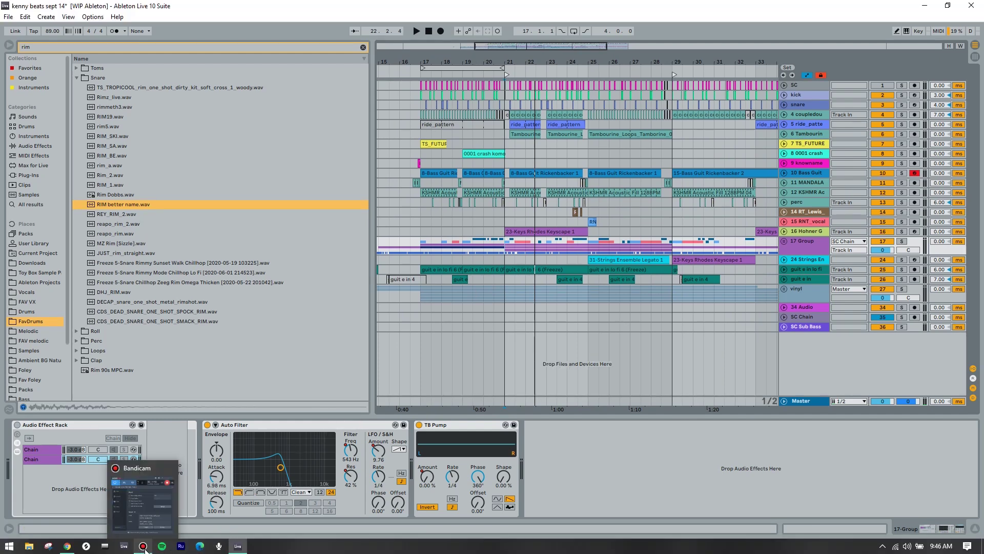
mouse_move(68, 549)
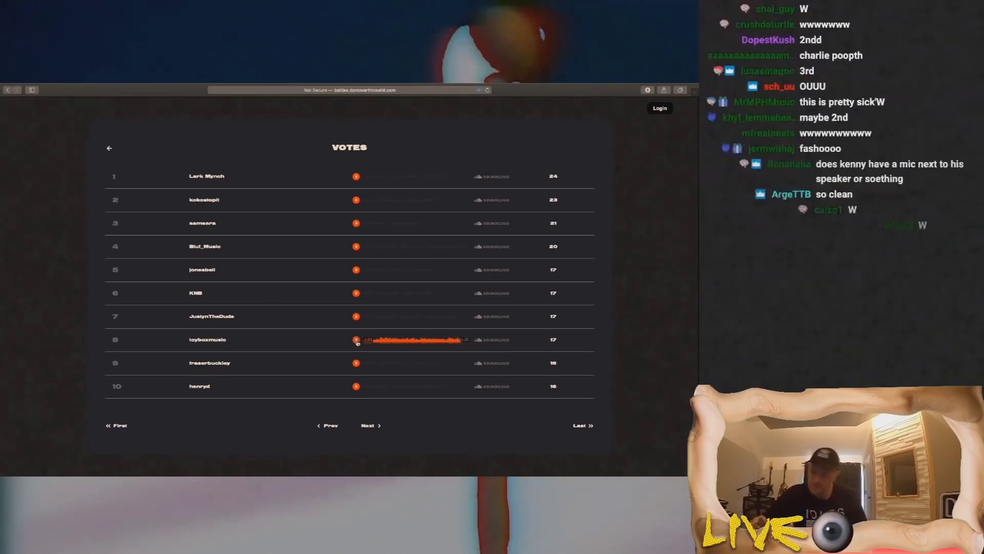
Stop playback of the eighth-ranked entry in the beat battle's Votes list
left_click(356, 340)
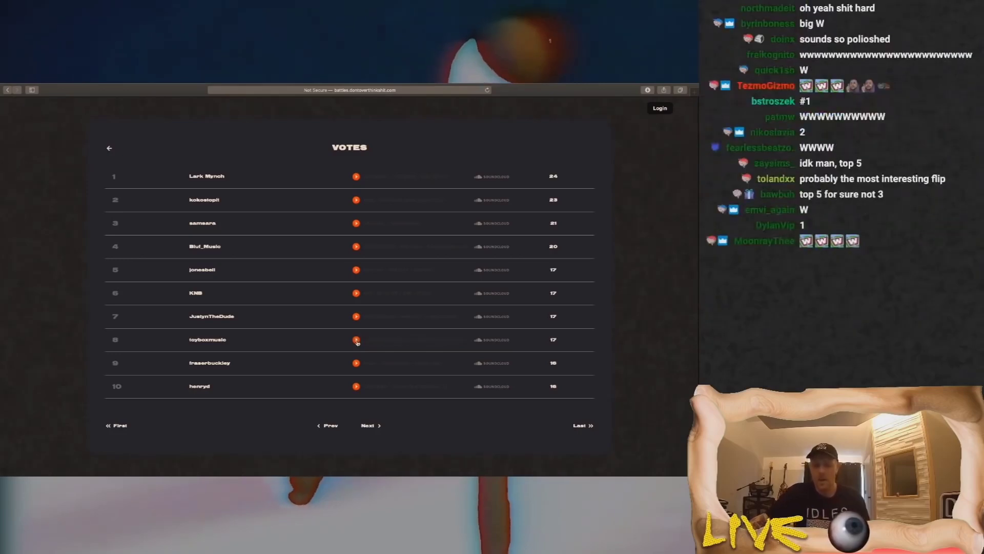